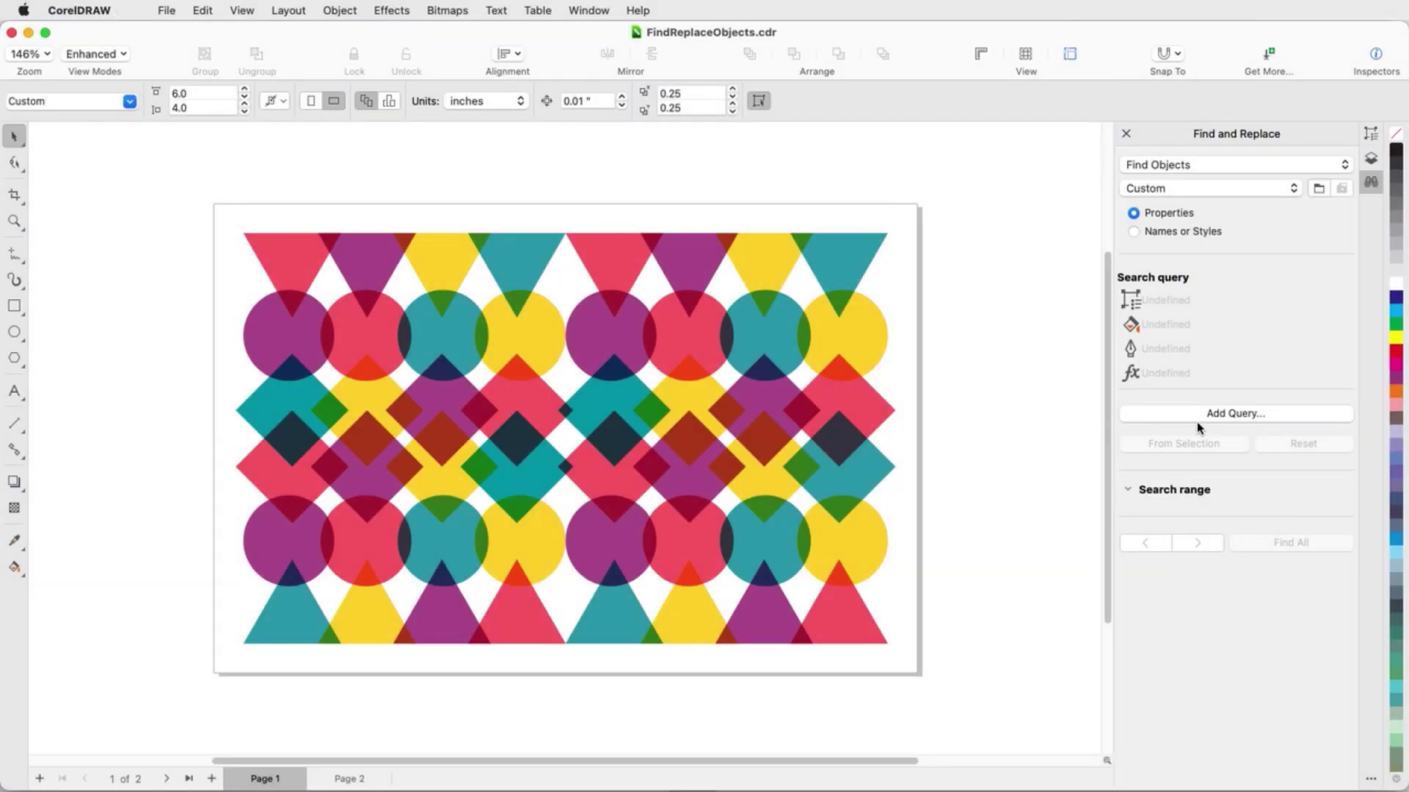
Start a new search query matching polygons with 3 sides and ellipses.
left_click(1201, 416)
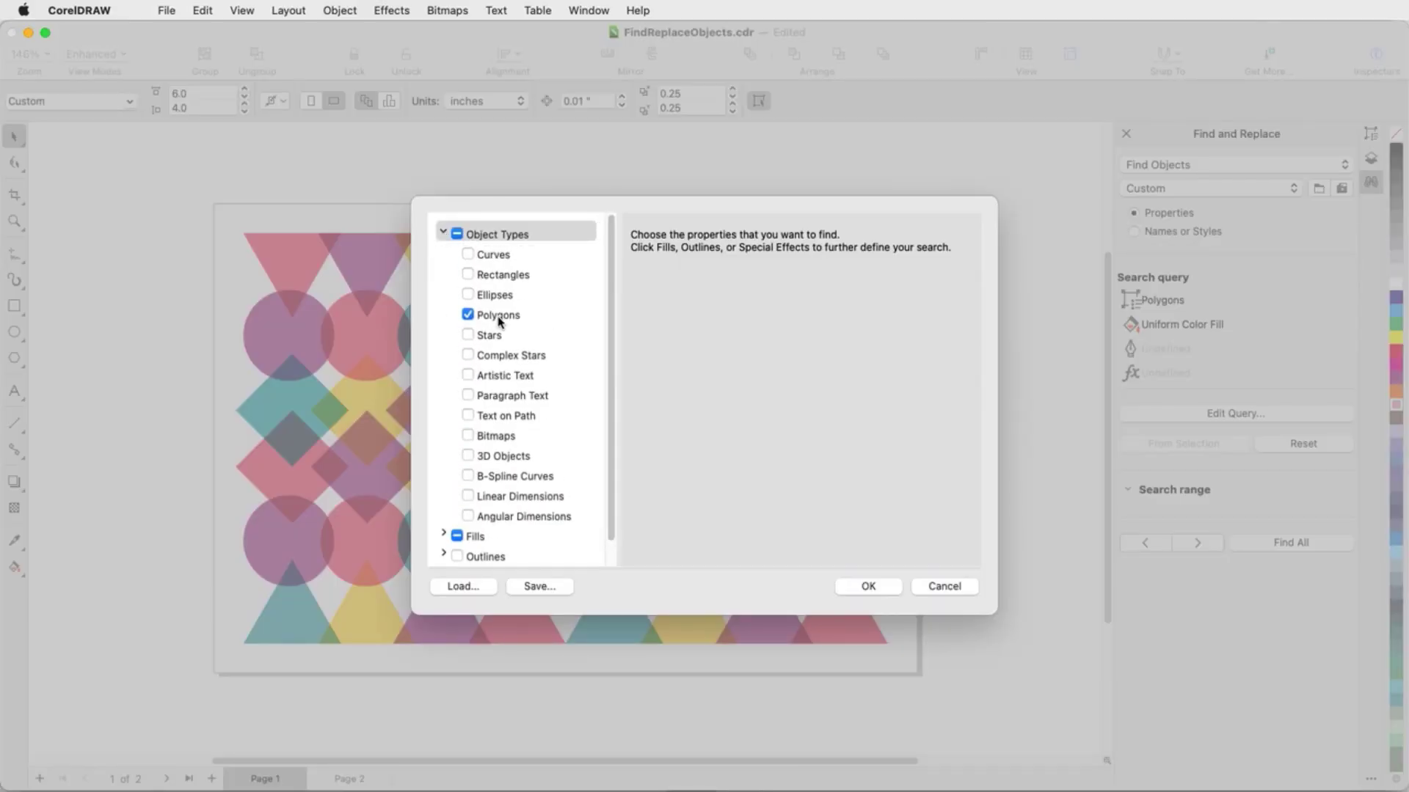
left_click(499, 316)
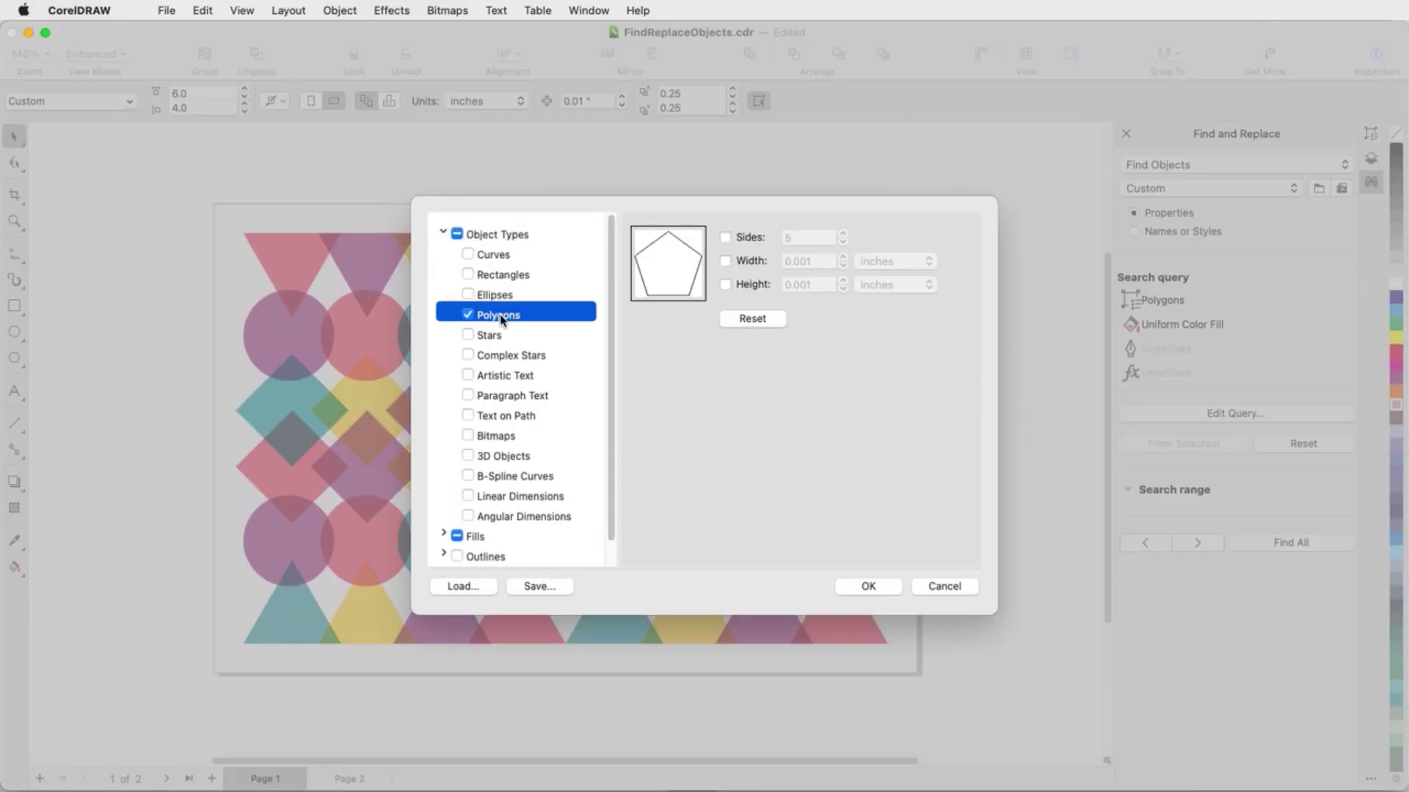
left_click(725, 237)
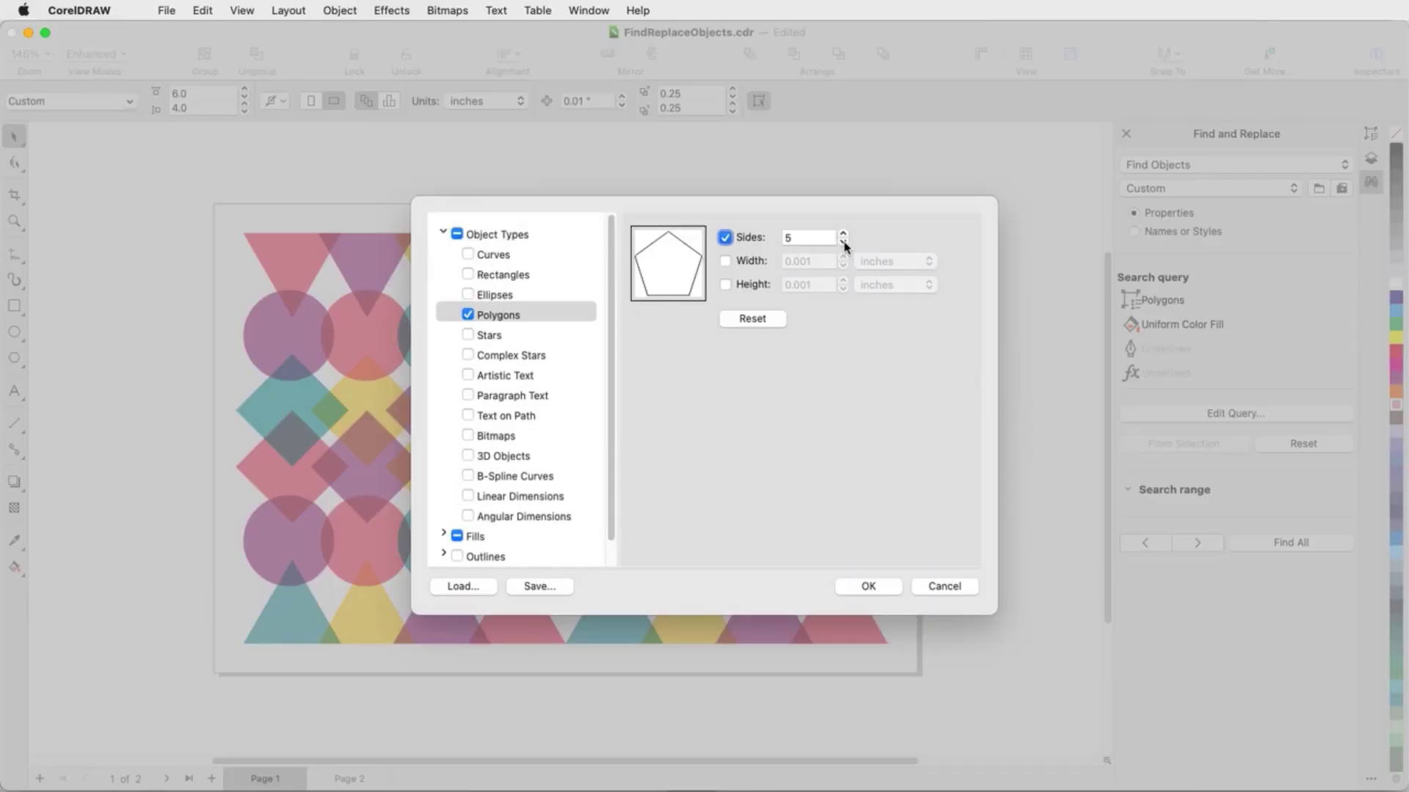
left_click(844, 242)
left_click(844, 242)
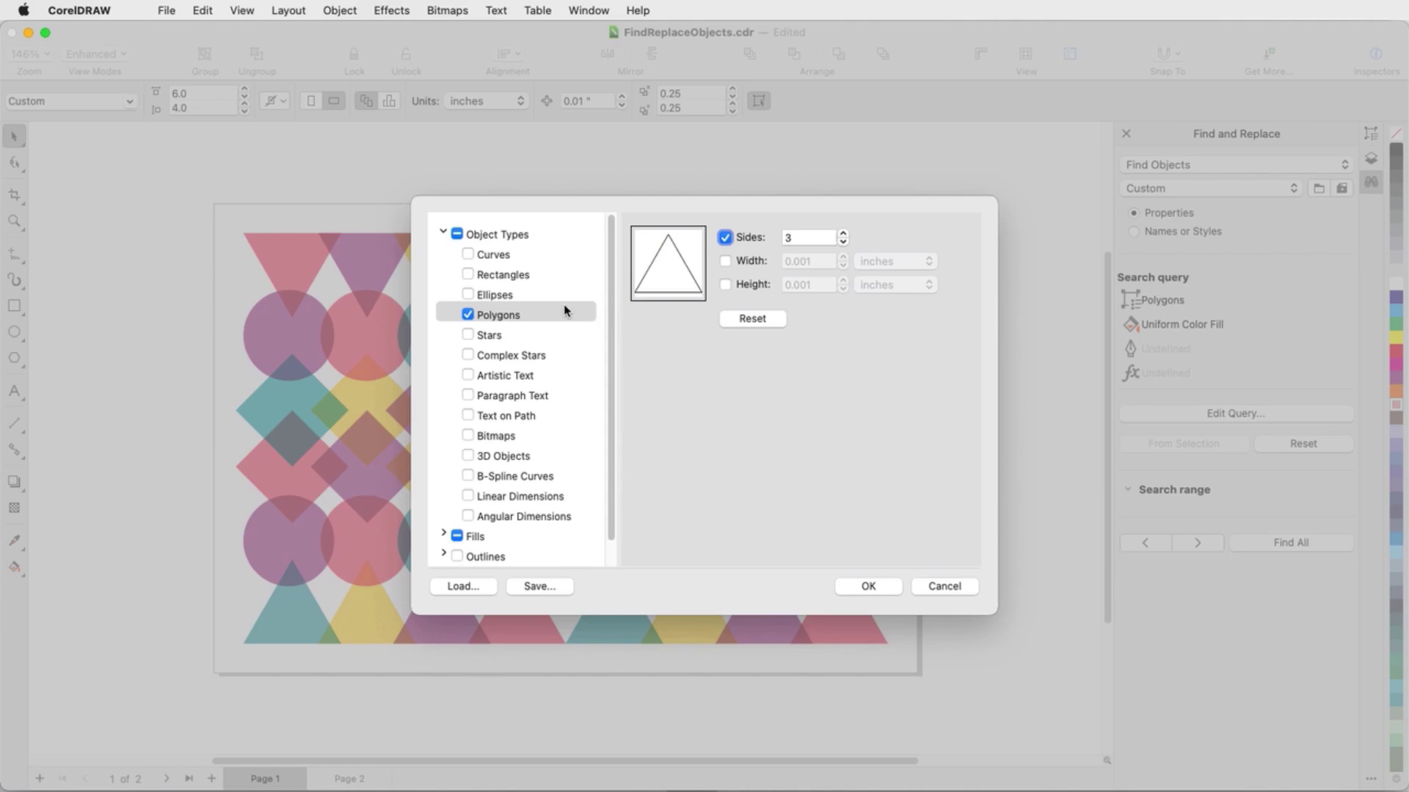
left_click(469, 295)
Add a Uniform Color Fill criterion using red sampled from the drawing, and confirm the query.
scroll(501, 437, "down", 2)
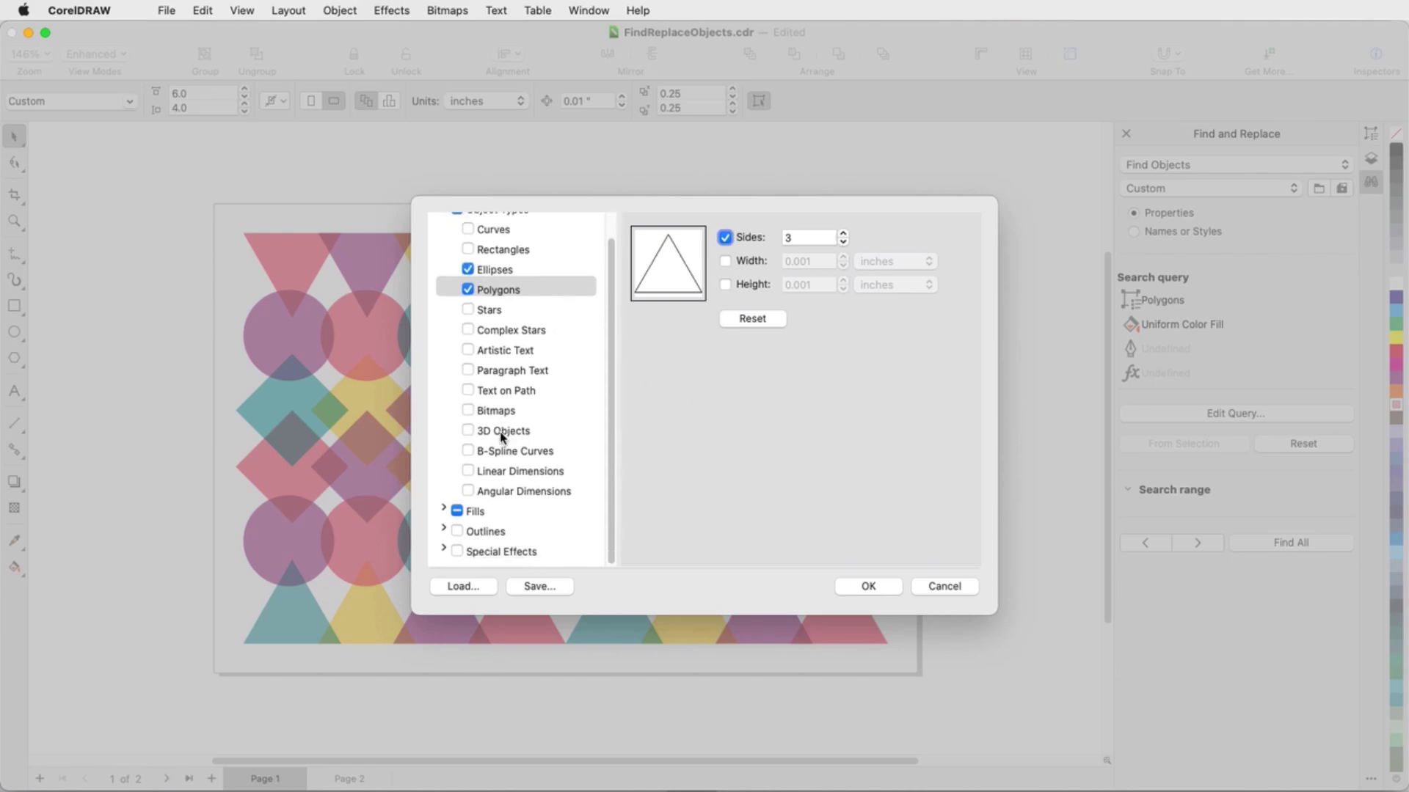
left_click(443, 508)
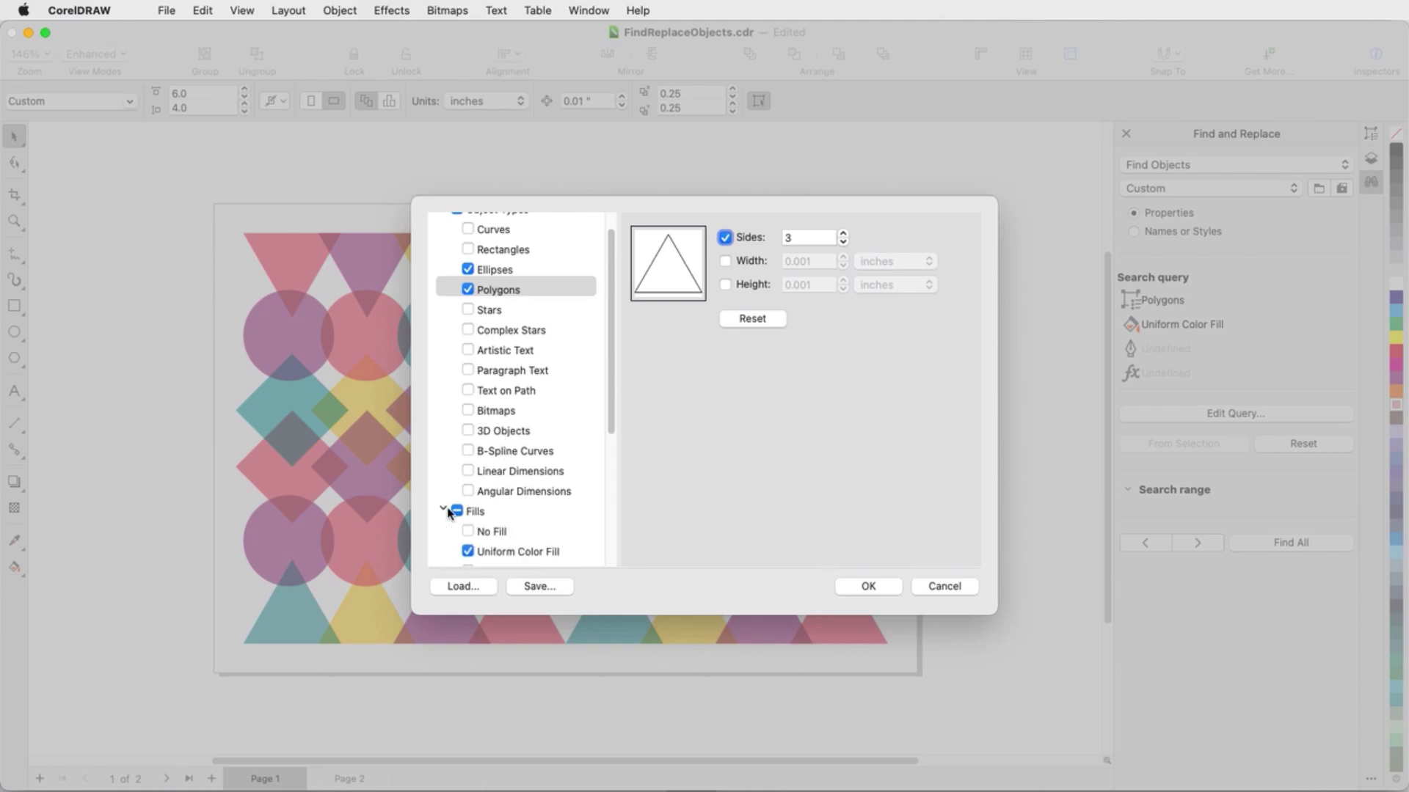
scroll(447, 514, "down", 1)
left_click(506, 541)
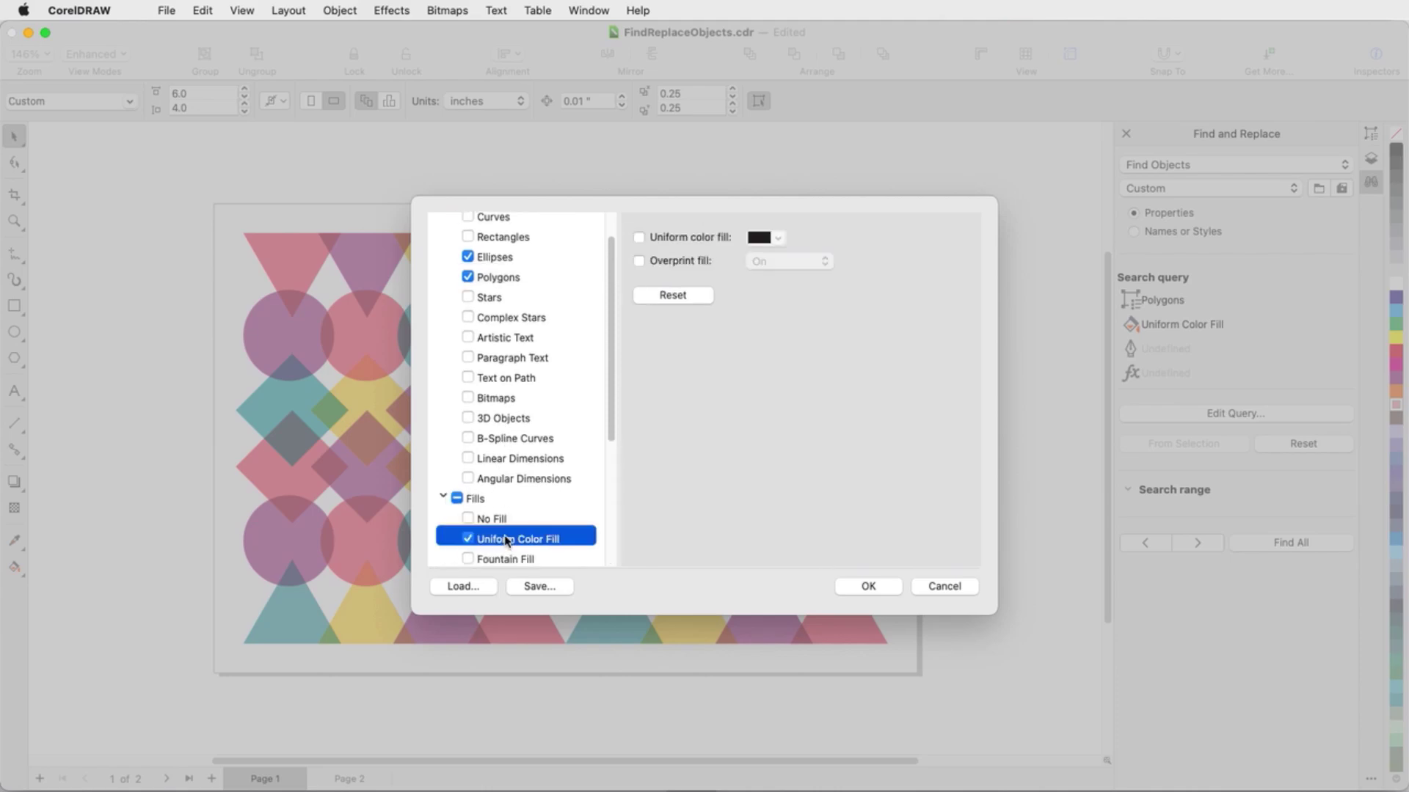
left_click(638, 237)
left_click(777, 238)
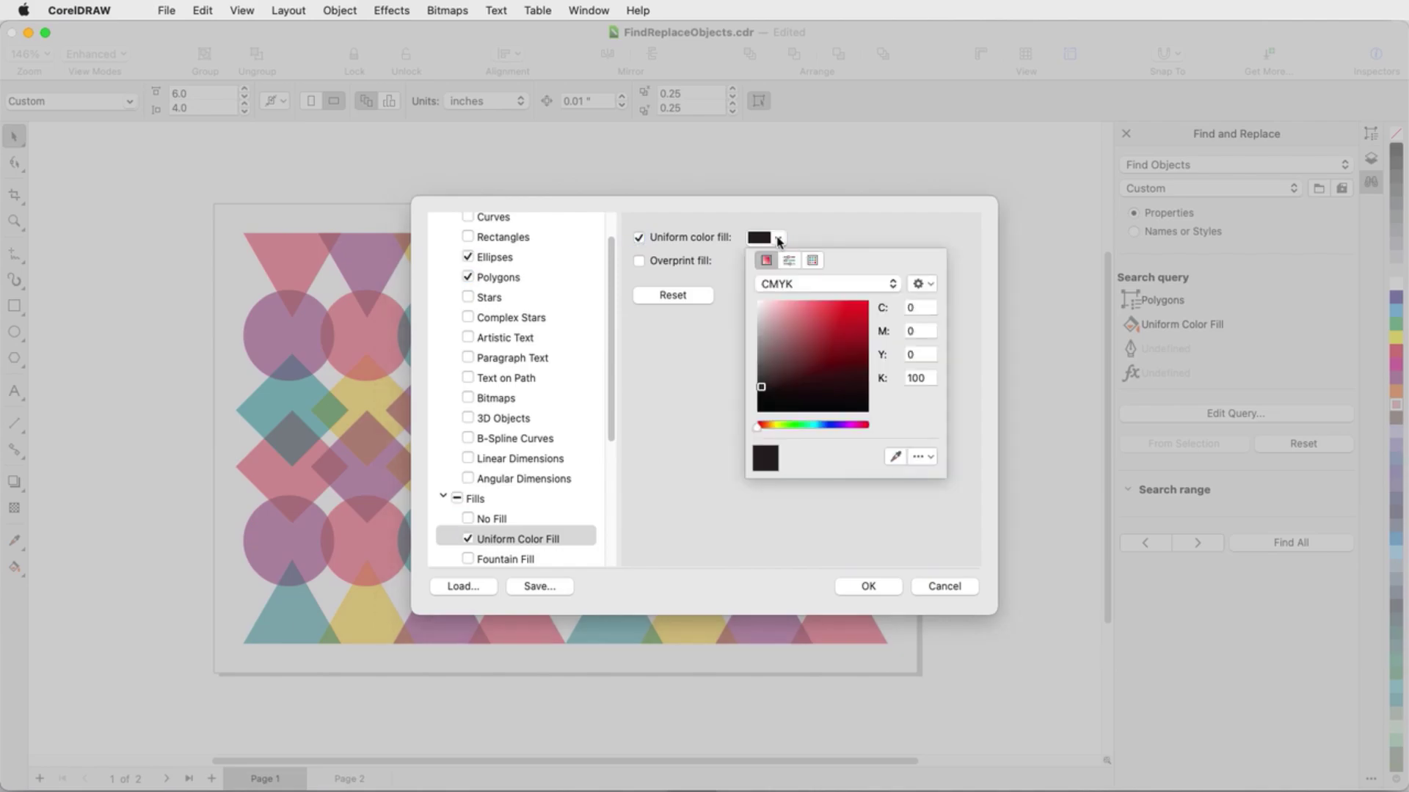
left_click(895, 456)
left_click(379, 543)
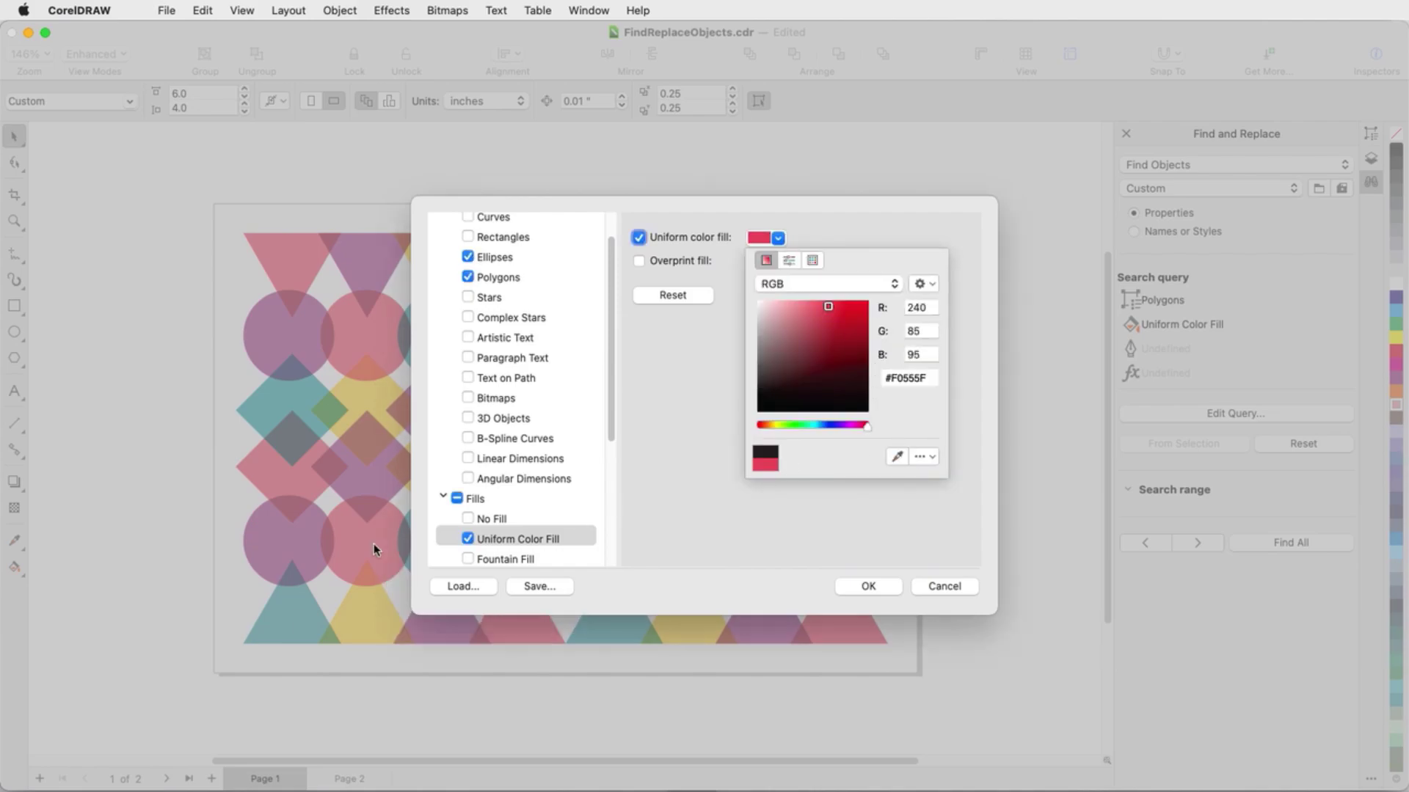
left_click(730, 434)
left_click(857, 586)
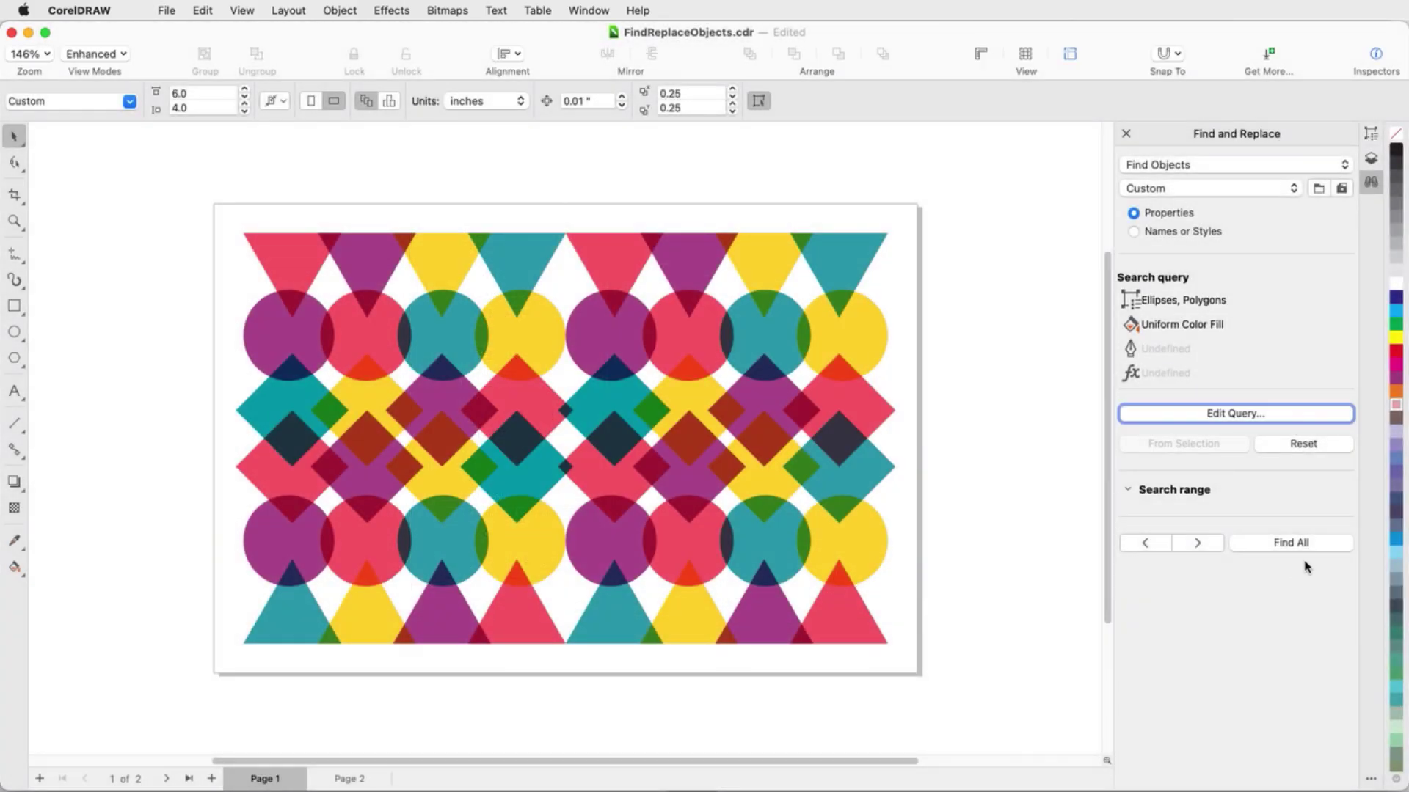
Find all matching red triangles and circles and give them an 8.0 px outline.
left_click(1306, 545)
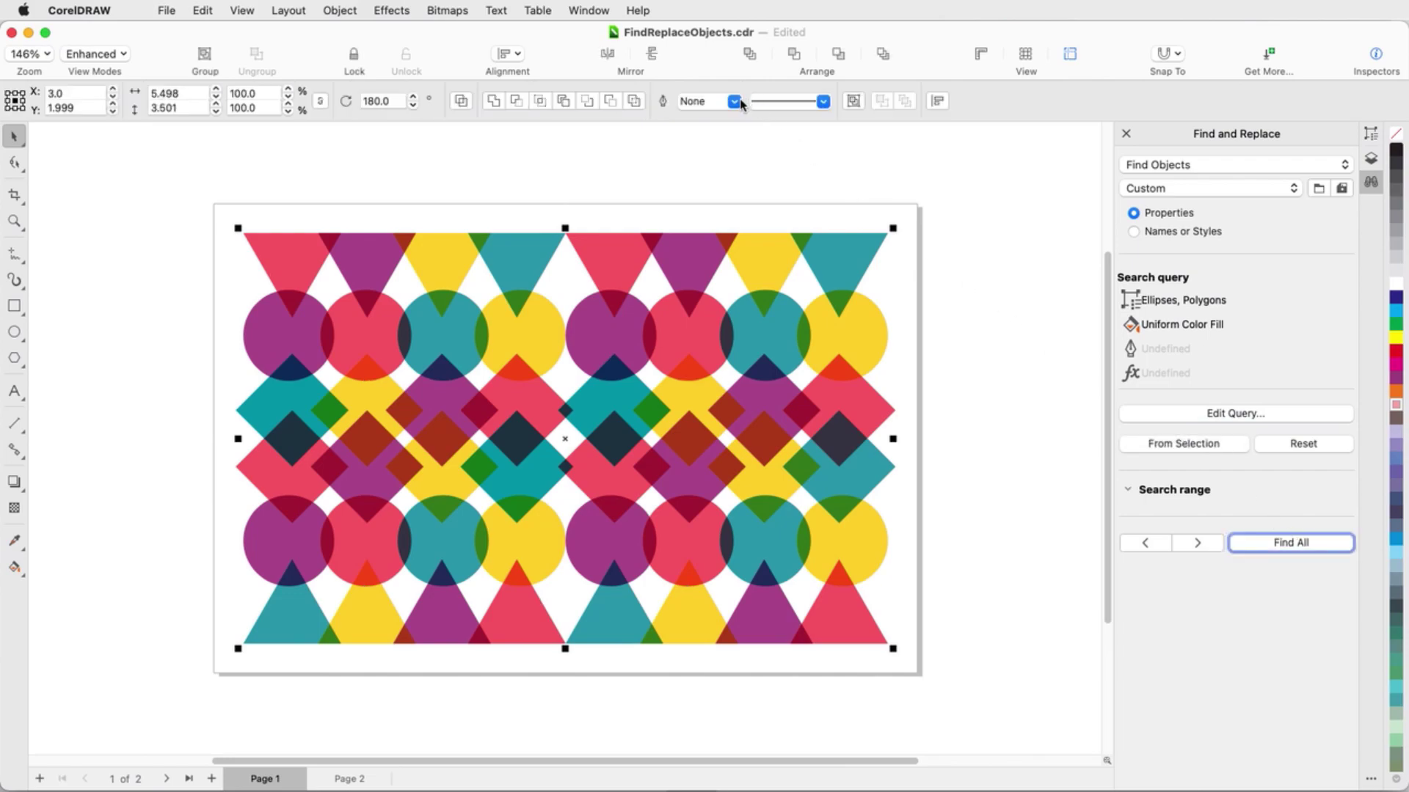
left_click(734, 101)
scroll(712, 190, "down", 3)
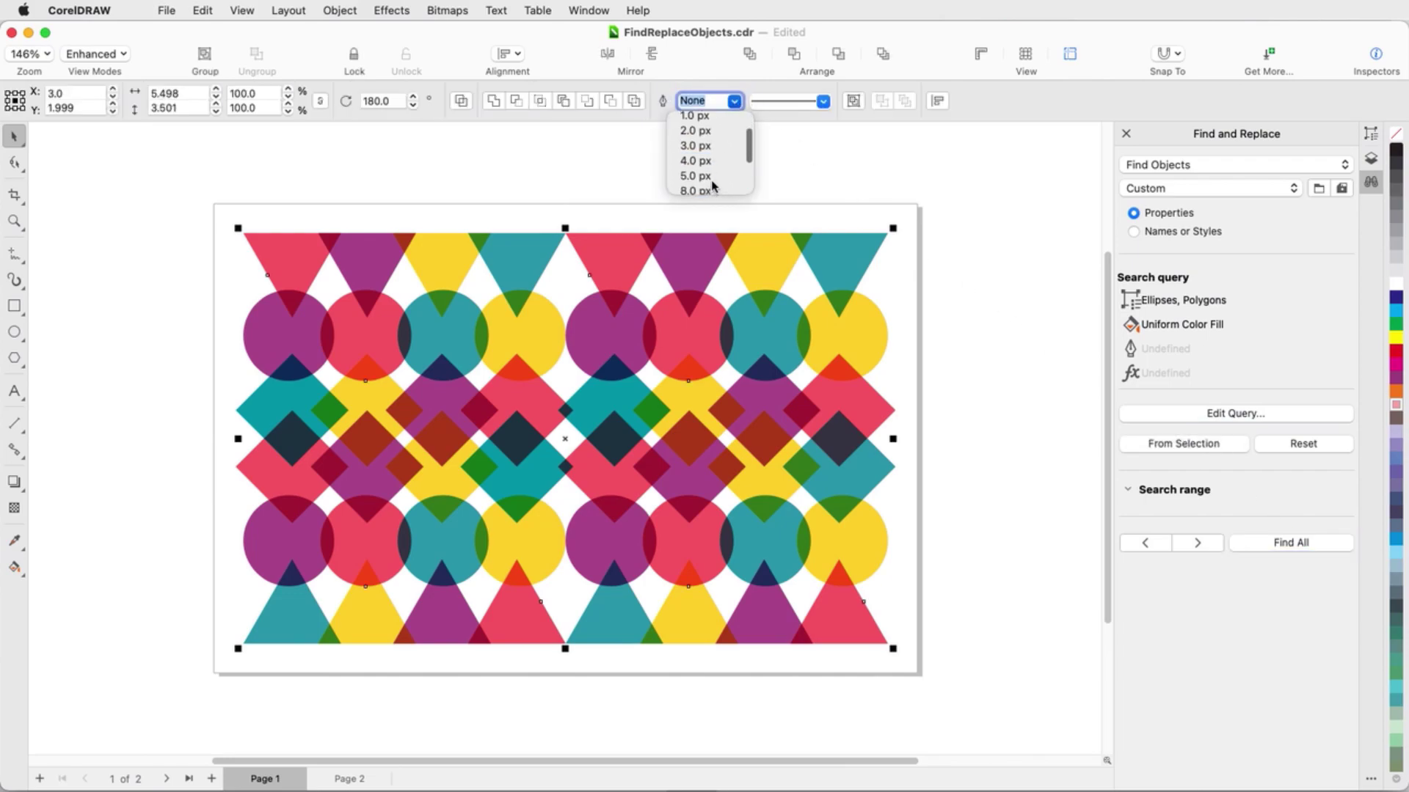
left_click(709, 187)
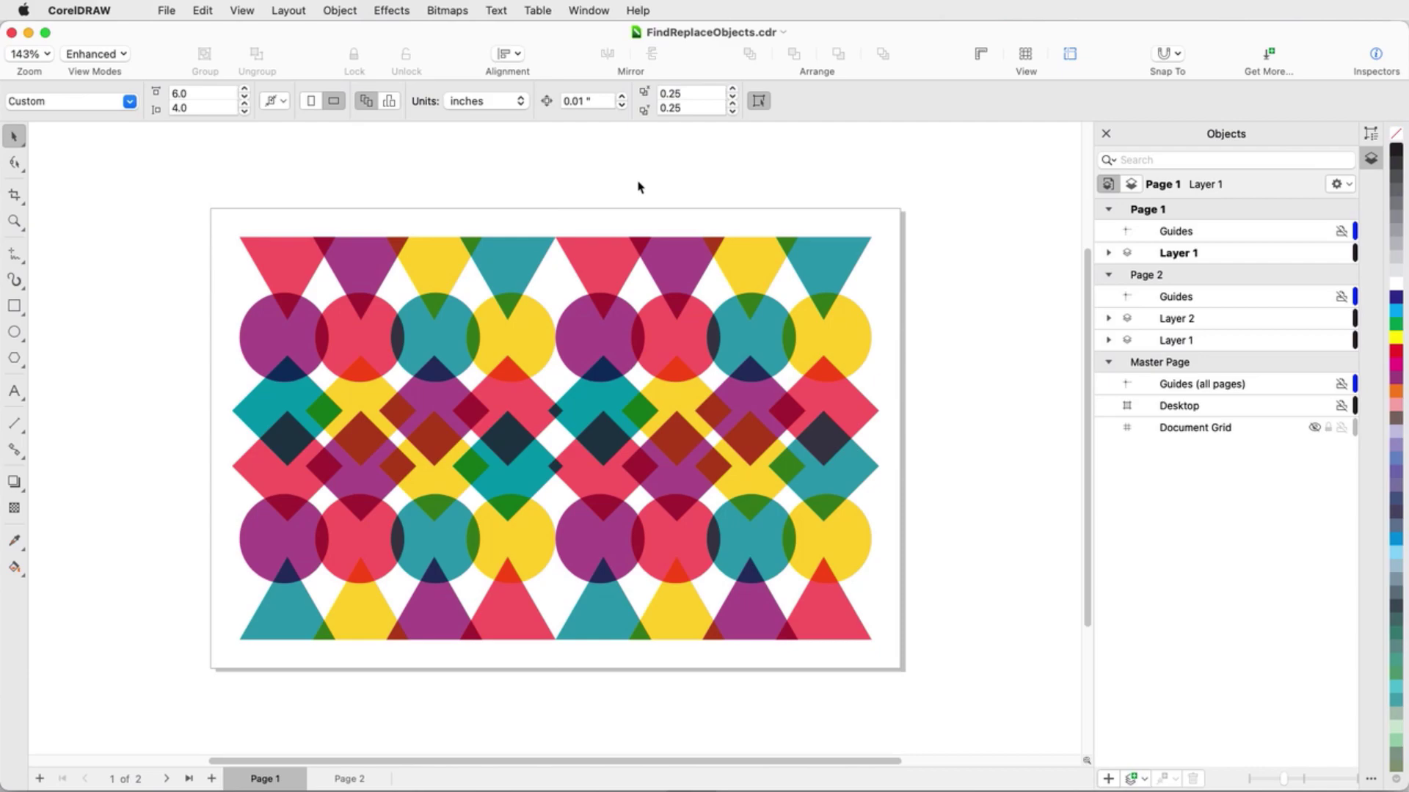
Open the Find and Replace inspector from the Edit menu.
left_click(600, 15)
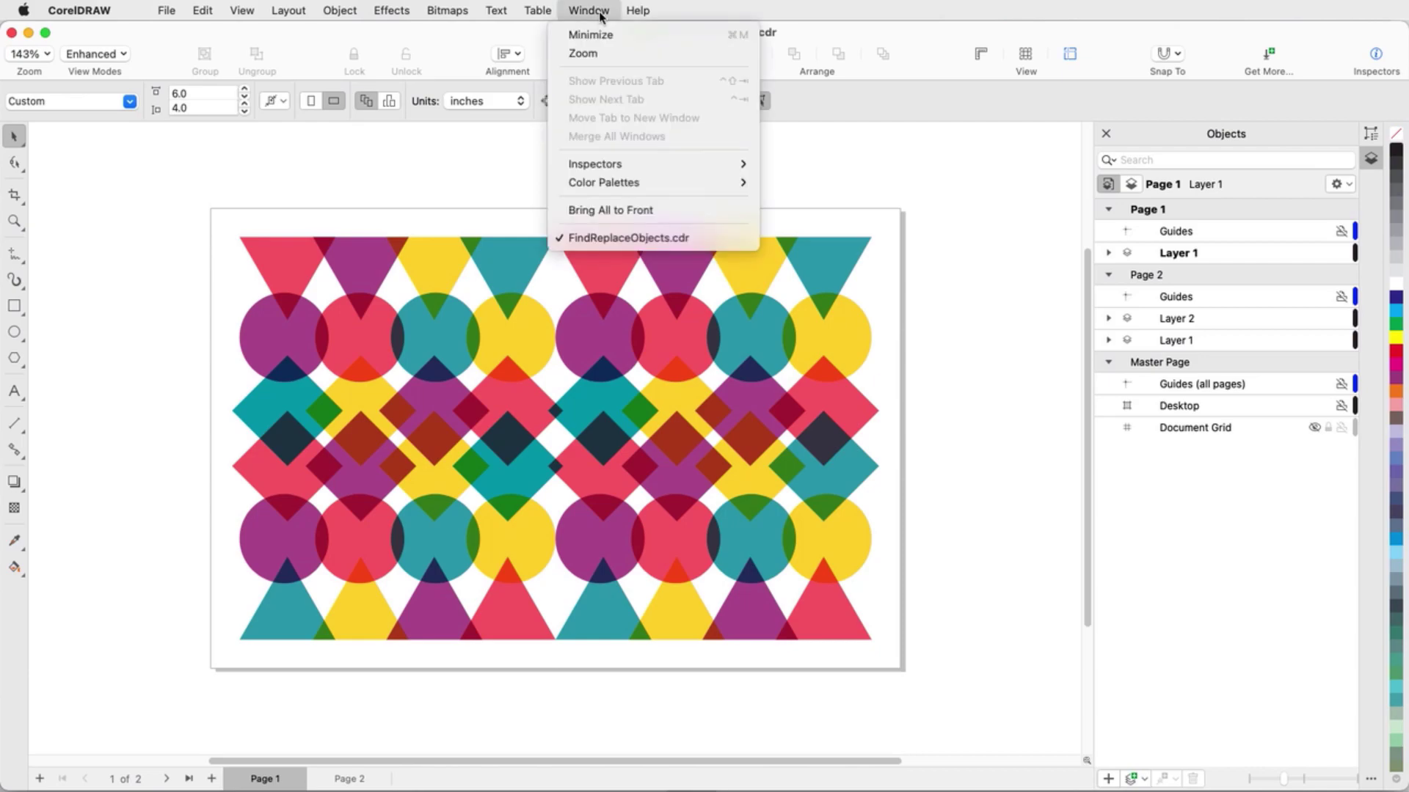
mouse_move(640, 167)
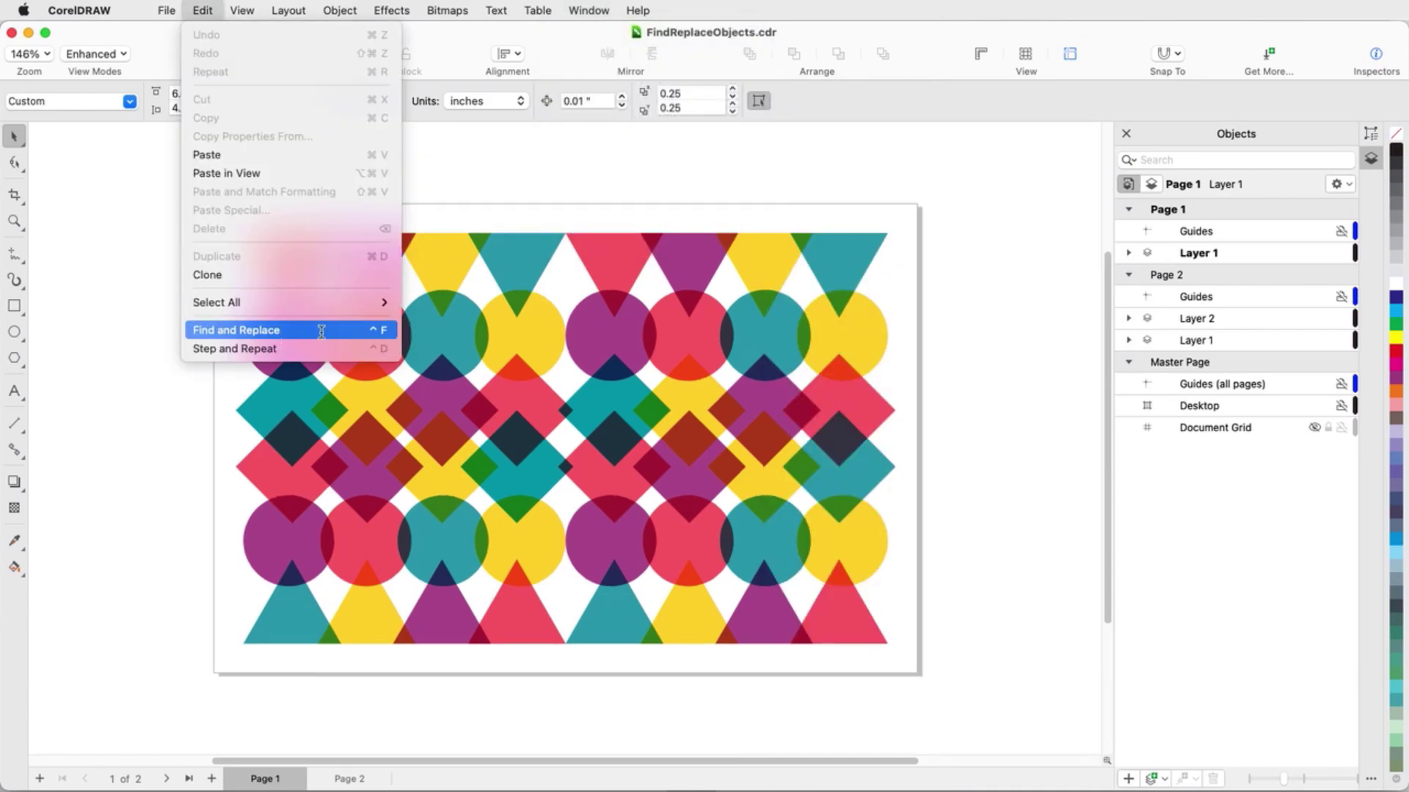
left_click(321, 332)
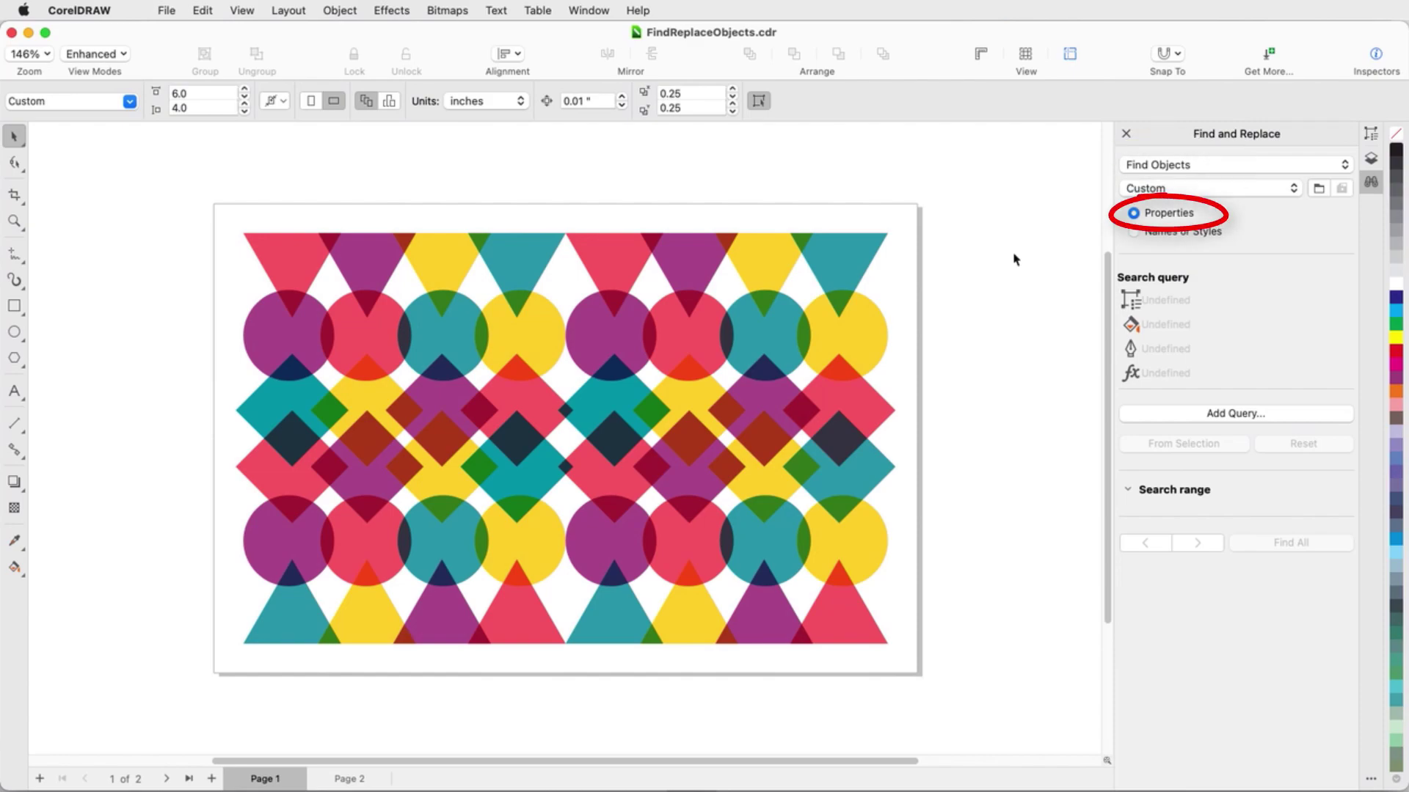
left_click(1294, 190)
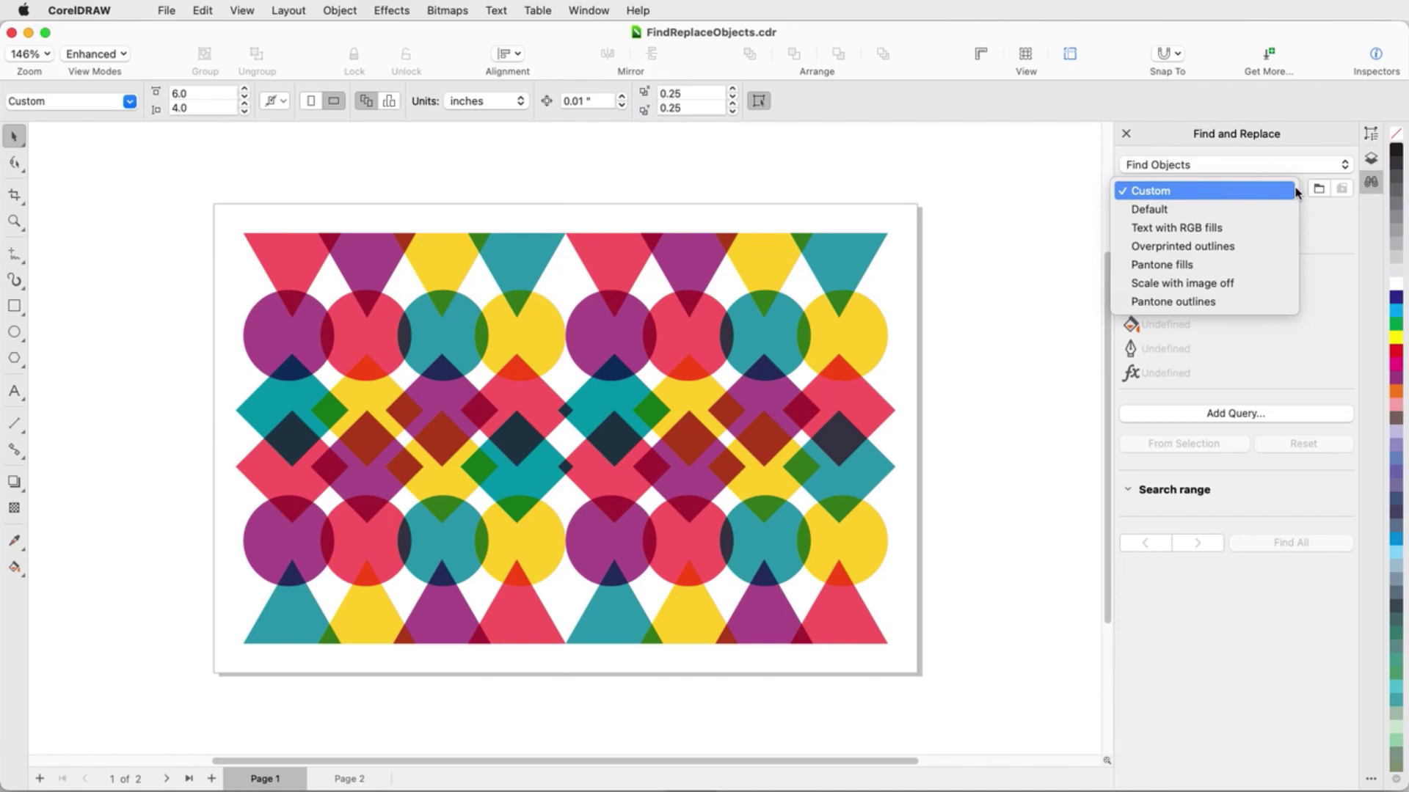
left_click(1294, 191)
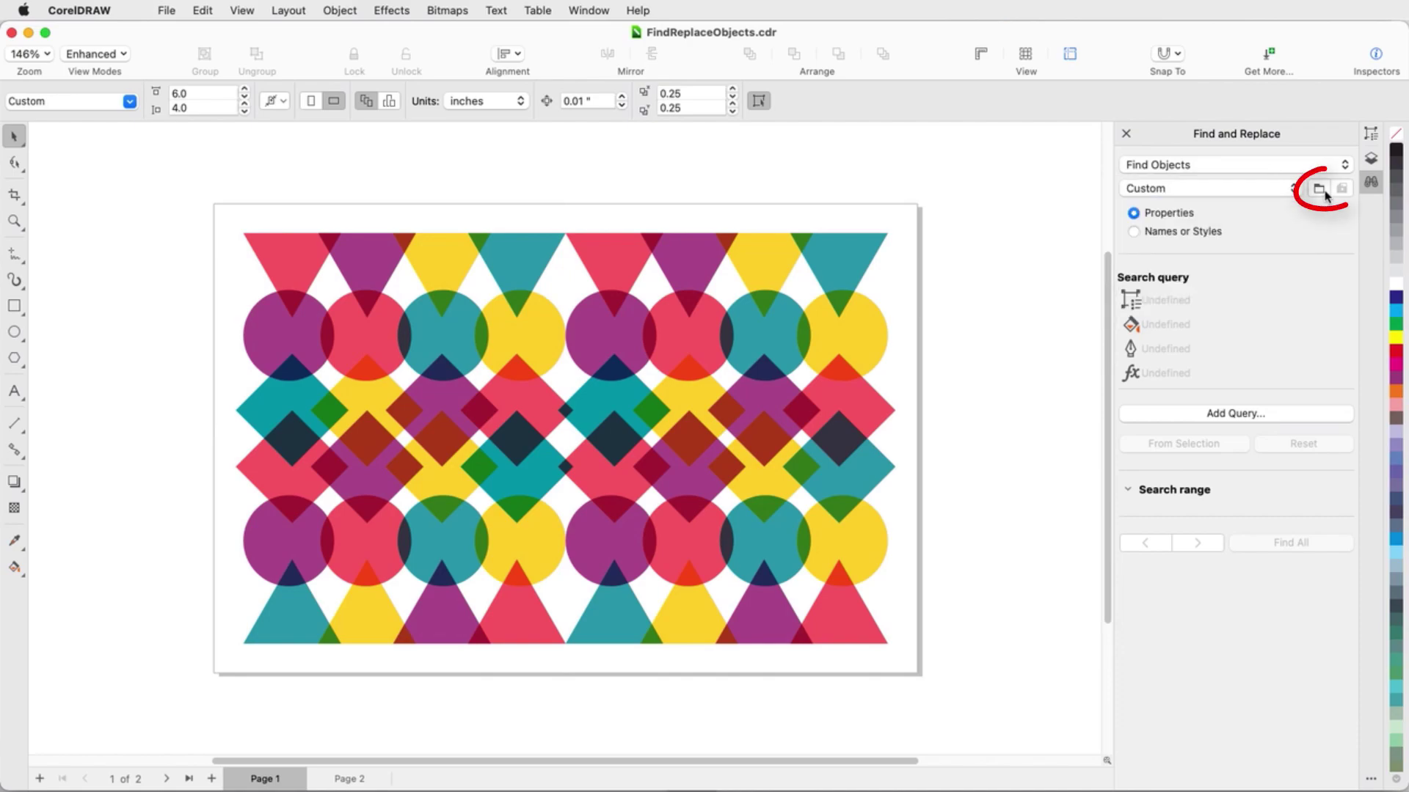
left_click(1319, 189)
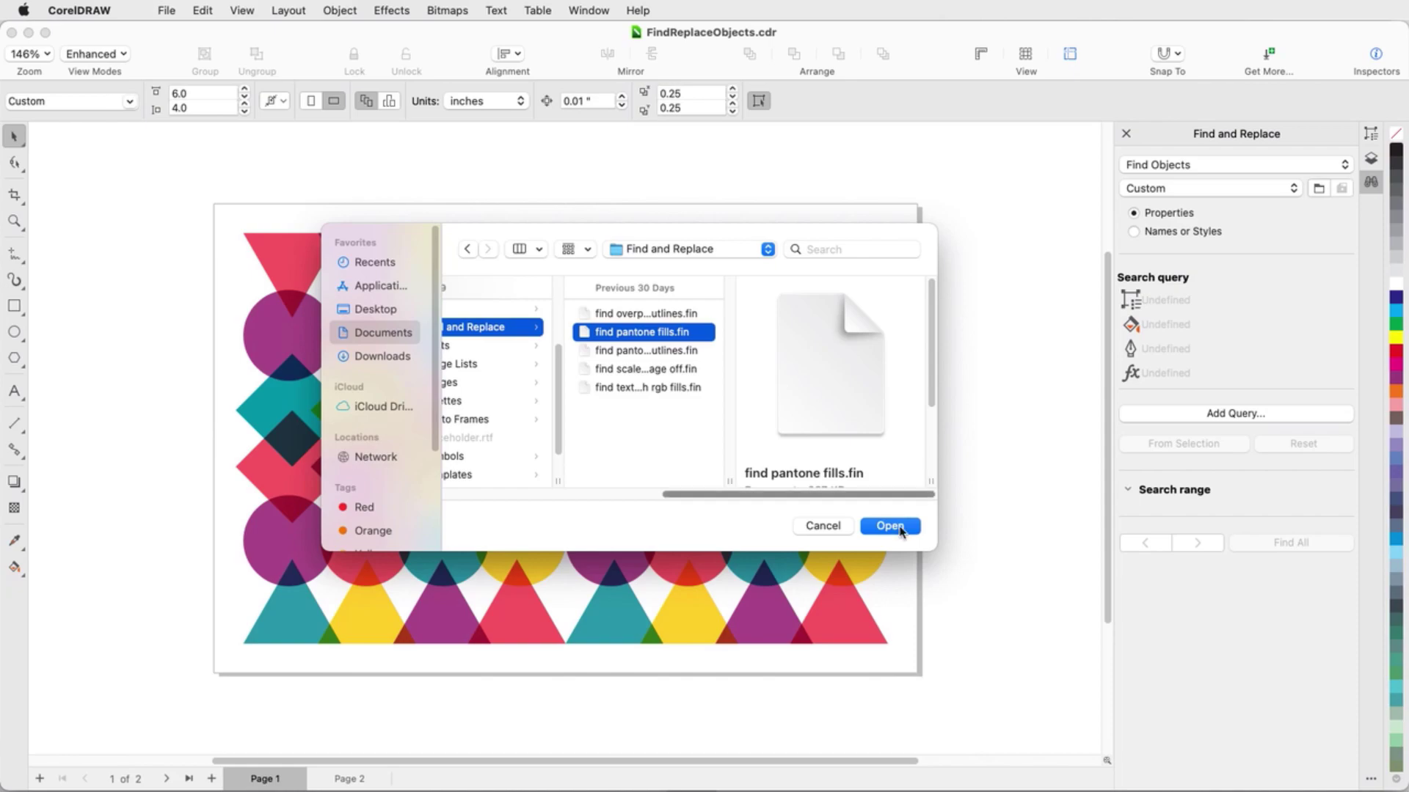
left_click(837, 528)
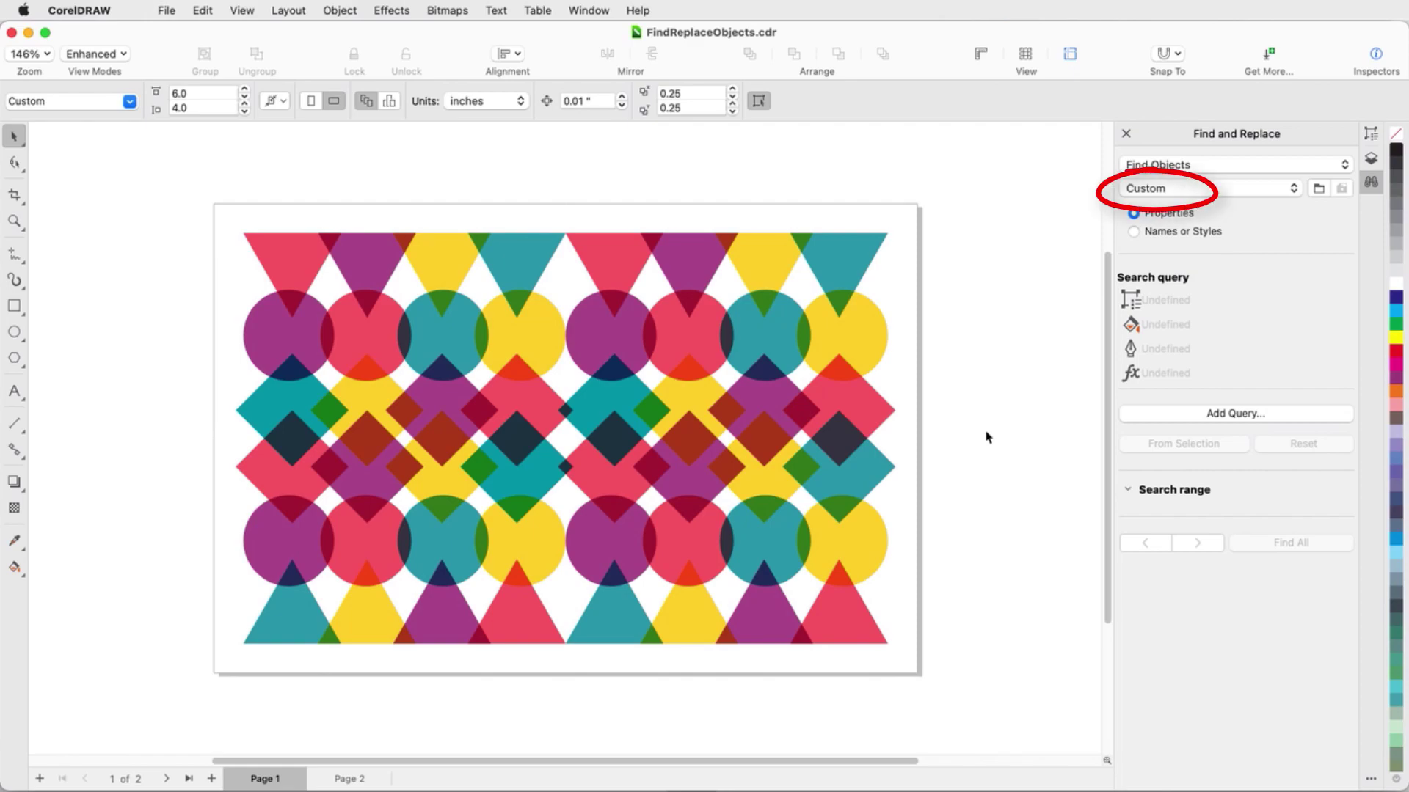
Start a new query and expand the object type, fill, outline and special effect categories.
left_click(1202, 417)
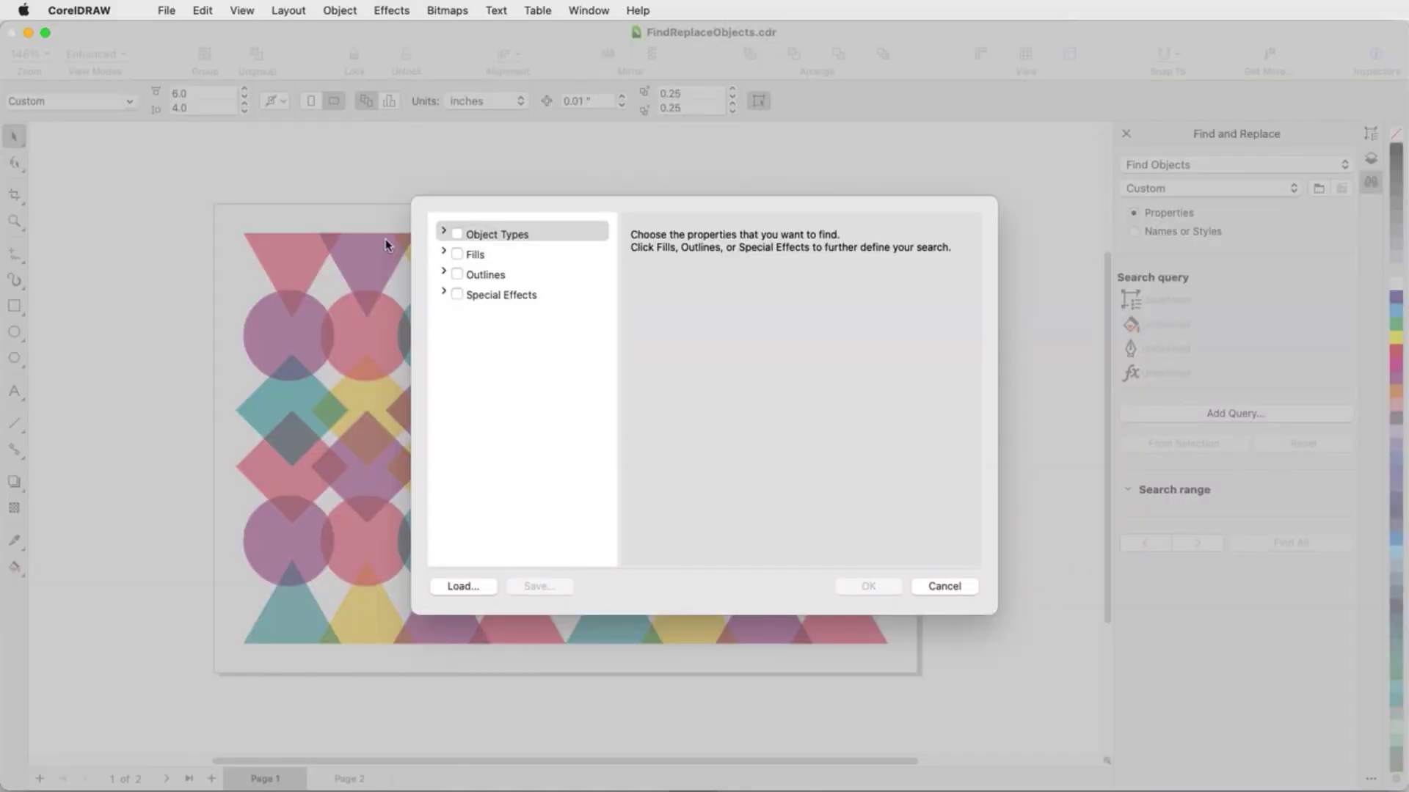
left_click(444, 232)
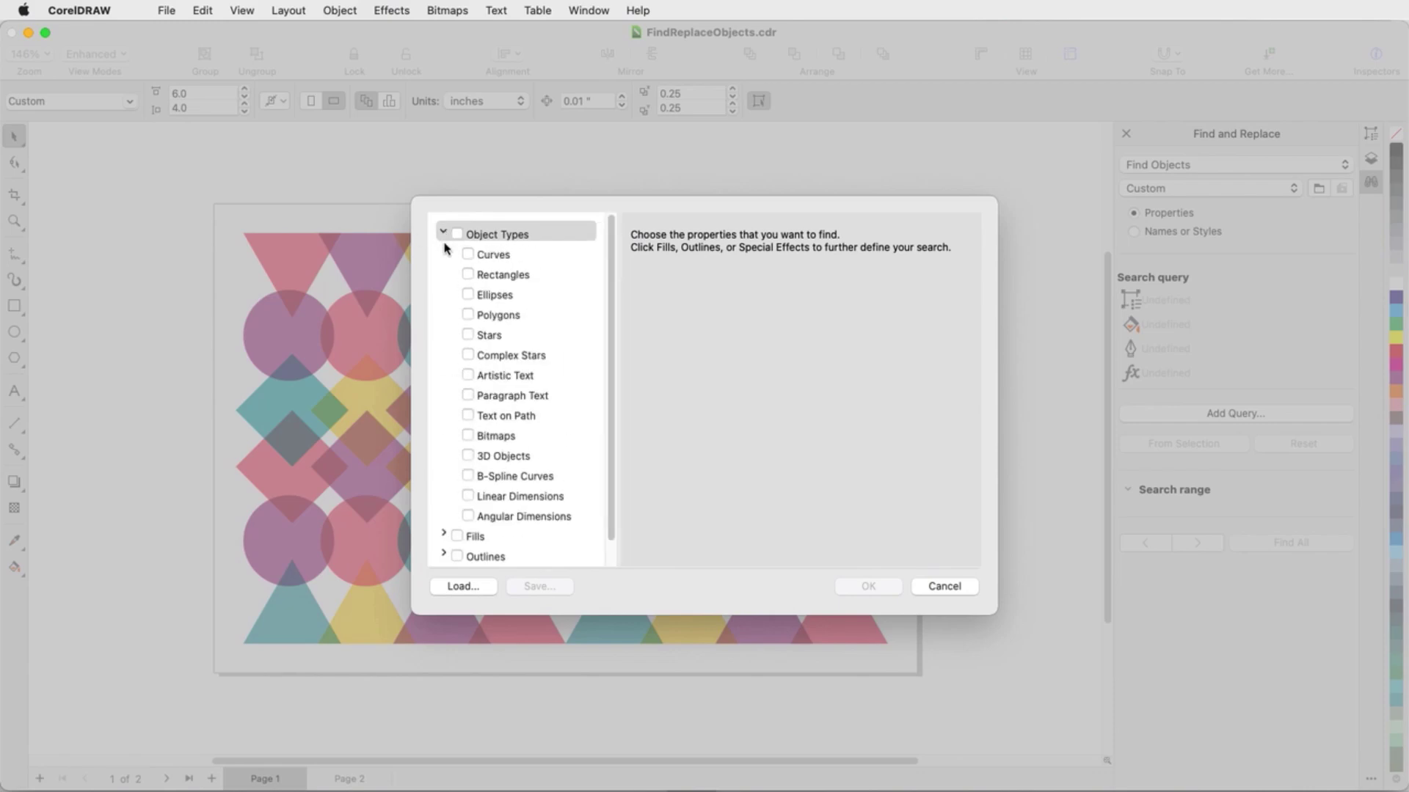
scroll(441, 391, "down", 1)
left_click(443, 512)
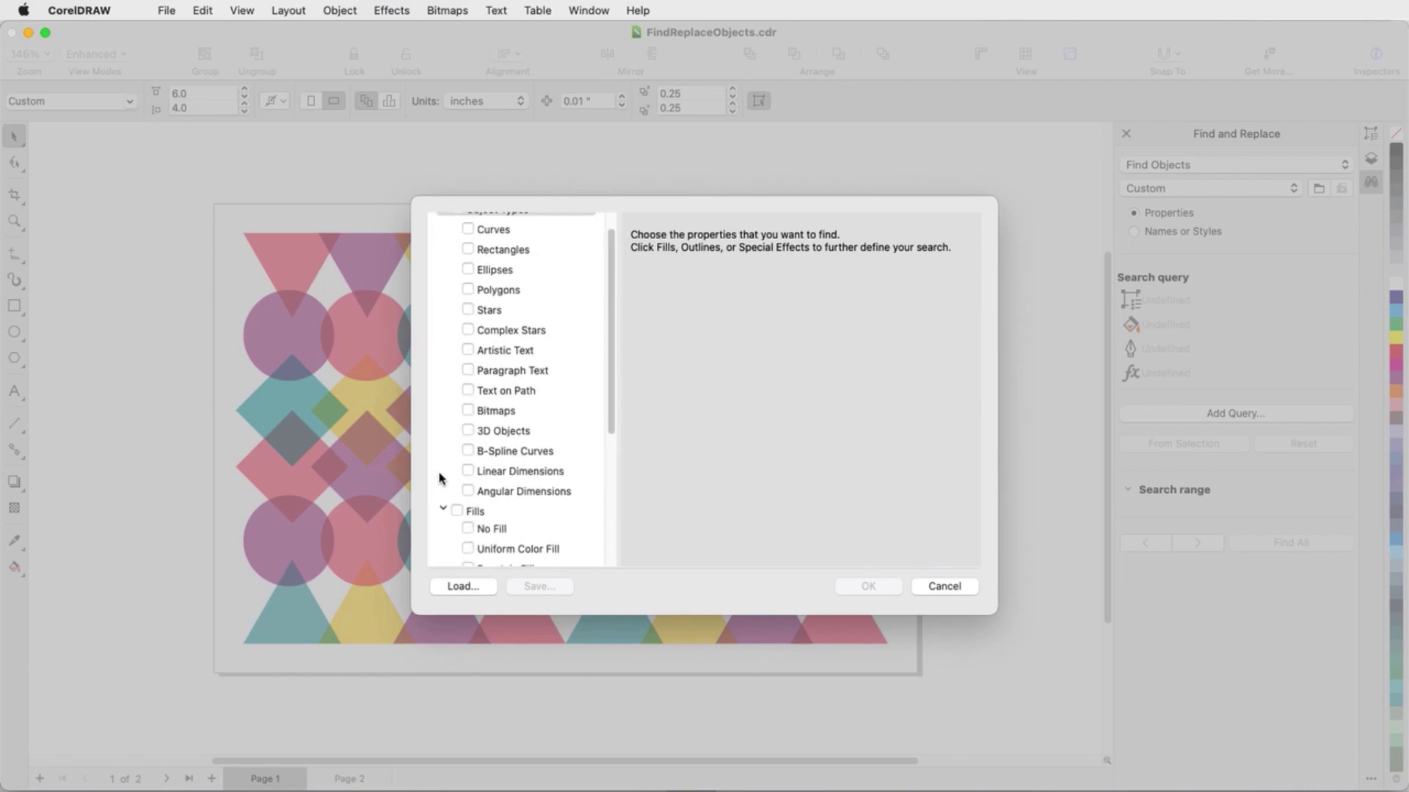
scroll(440, 476, "down", 5)
scroll(440, 475, "down", 1)
left_click(443, 530)
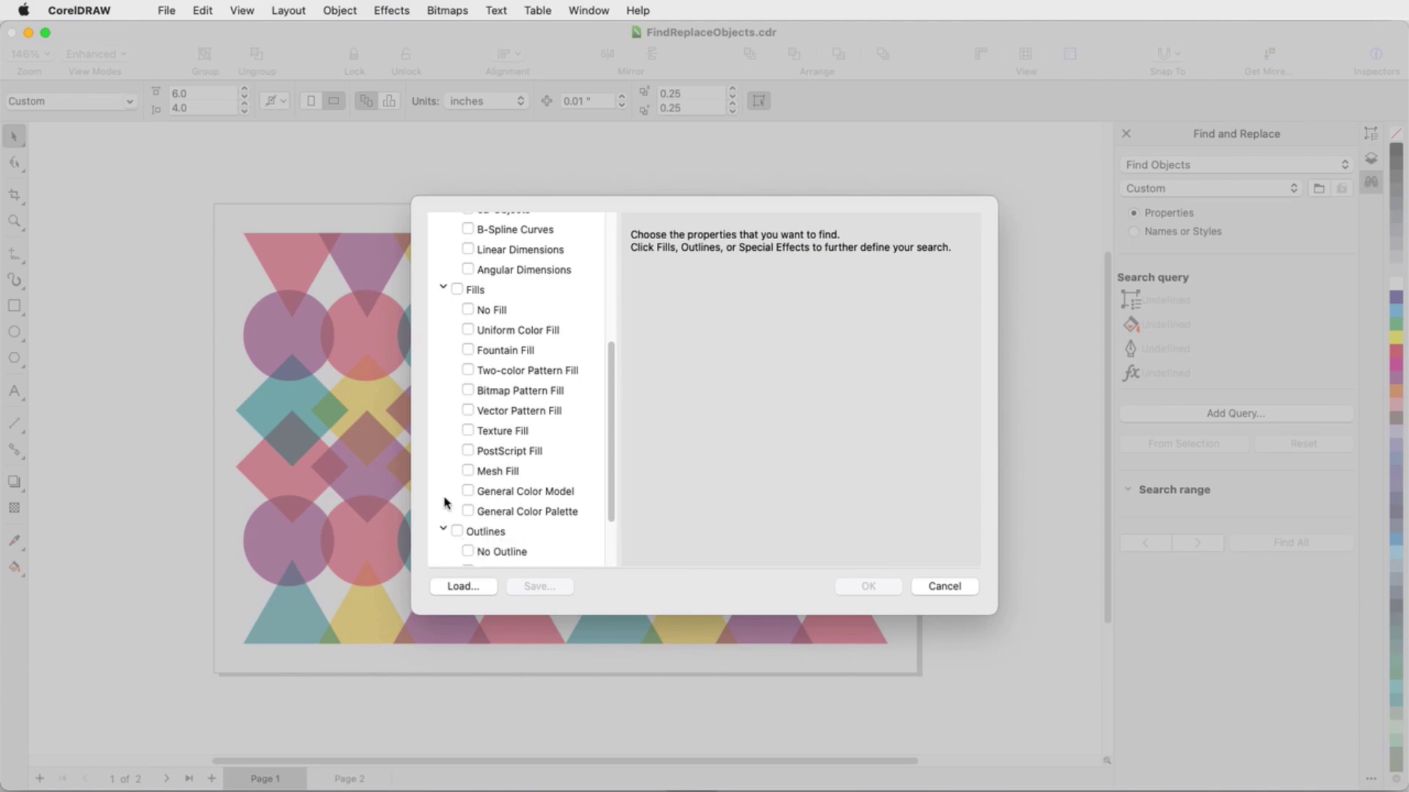
scroll(445, 502, "down", 2)
left_click(443, 550)
scroll(446, 540, "down", 4)
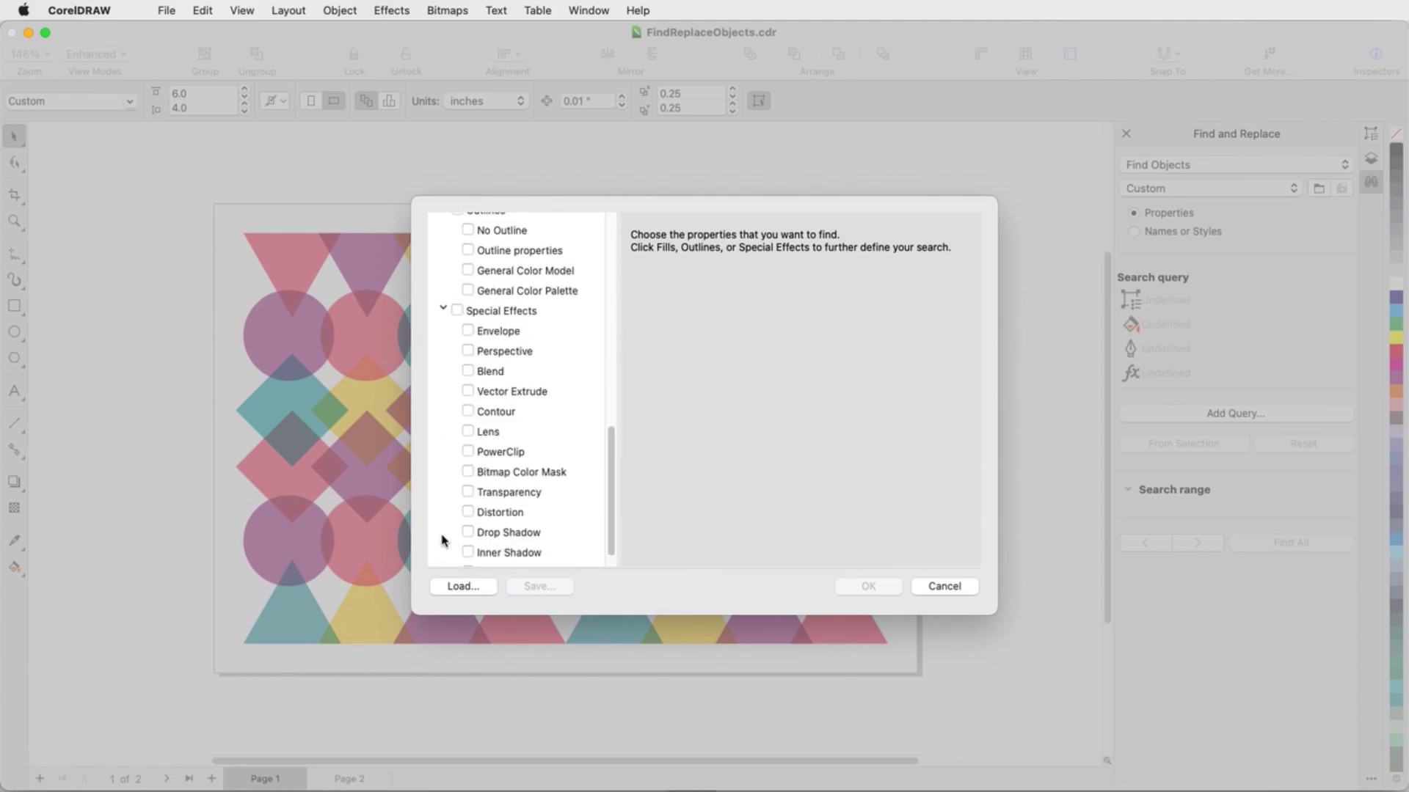
scroll(453, 532, "up", 15)
Tick Polygons and Uniform Color Fill and apply the query.
left_click(467, 315)
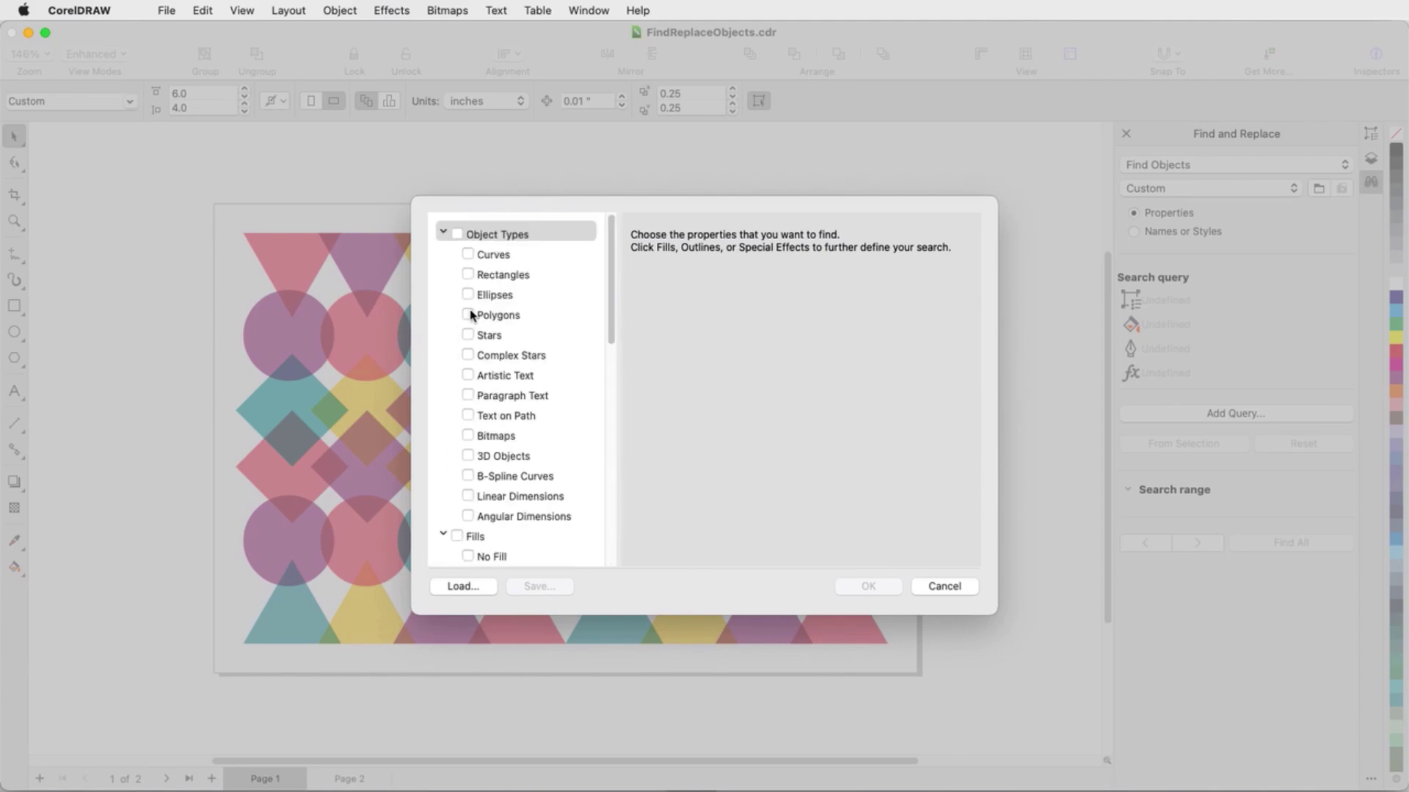
scroll(613, 315, "down", 3)
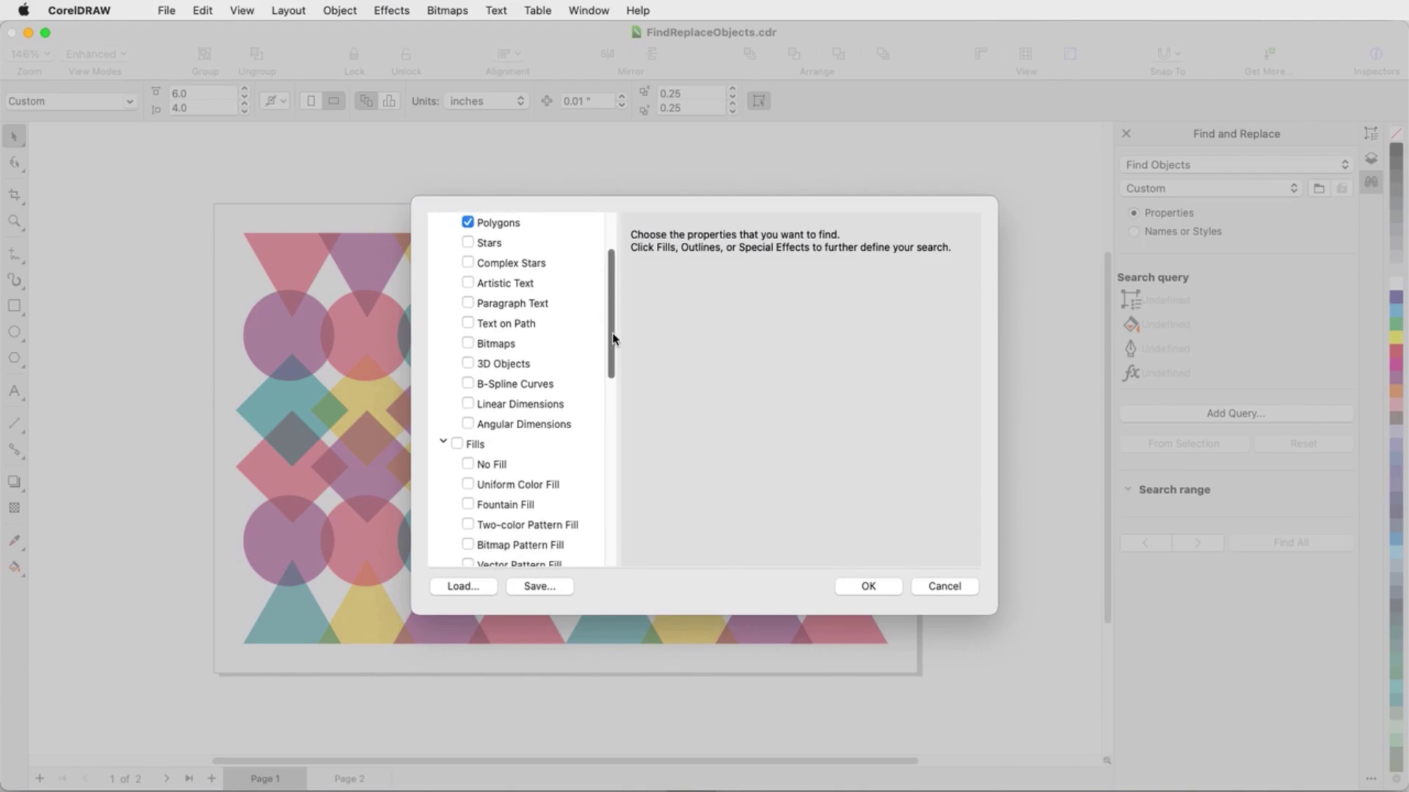
left_click(468, 482)
left_click(884, 587)
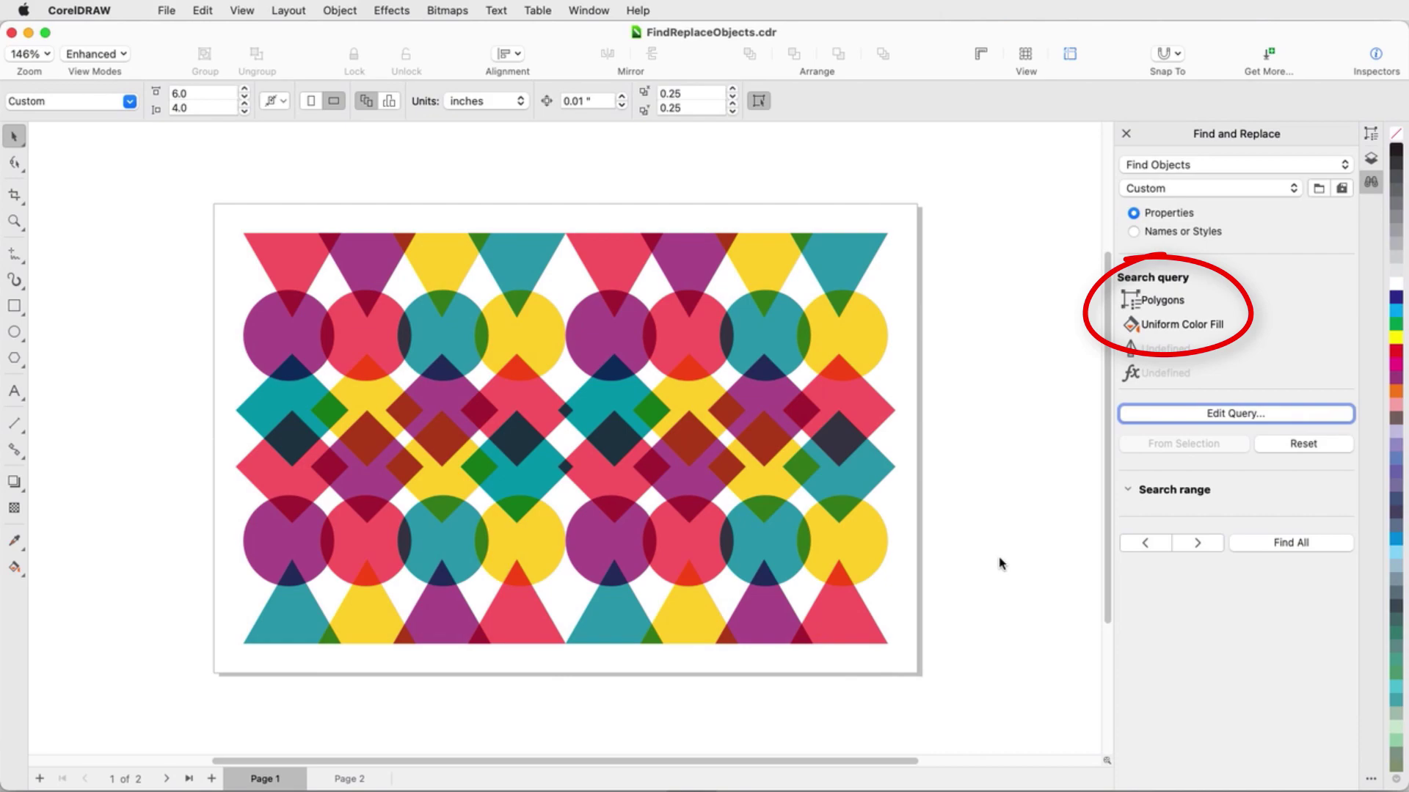
Step through three matching polygons with Find Next, then select all matches and show the Objects panel.
left_click(1197, 544)
left_click(1197, 544)
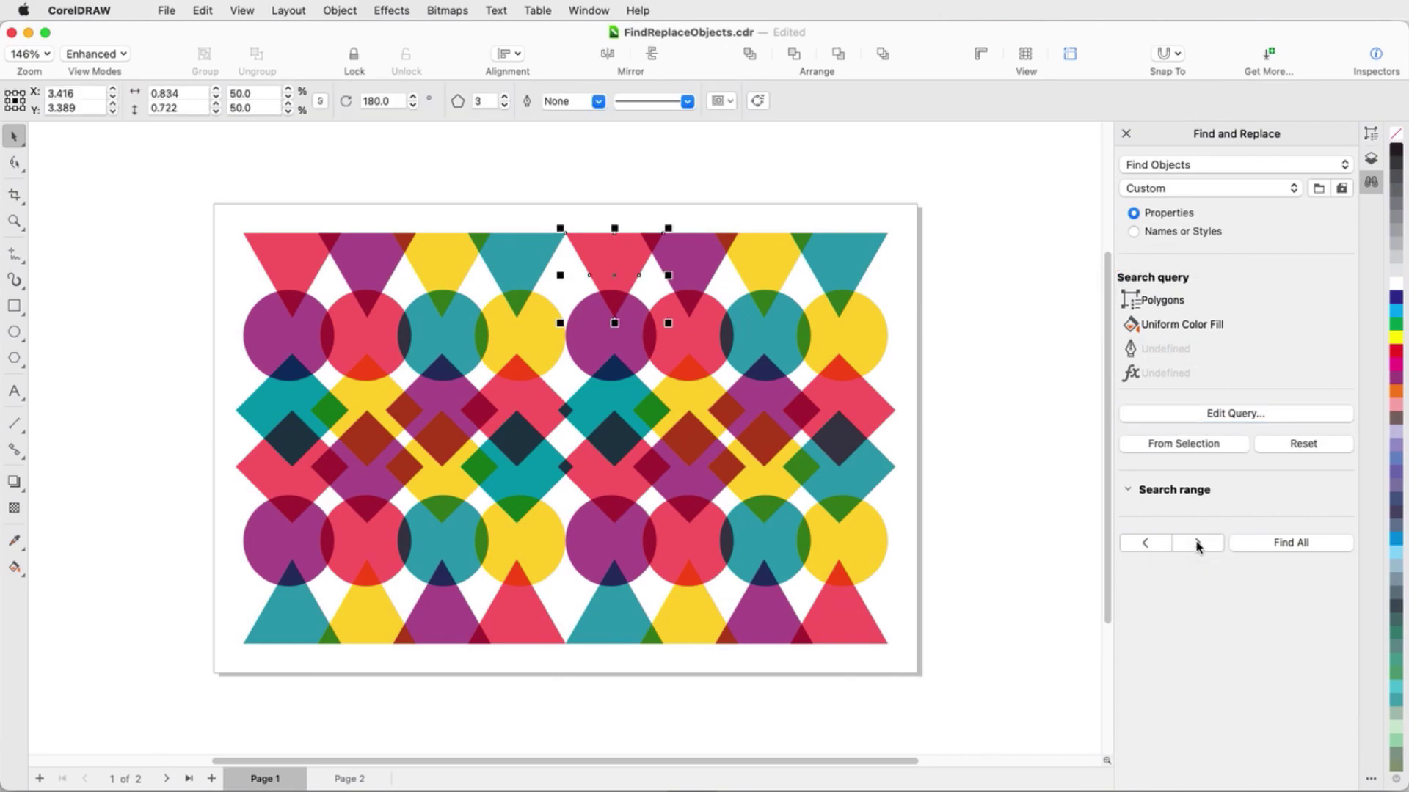
left_click(1198, 544)
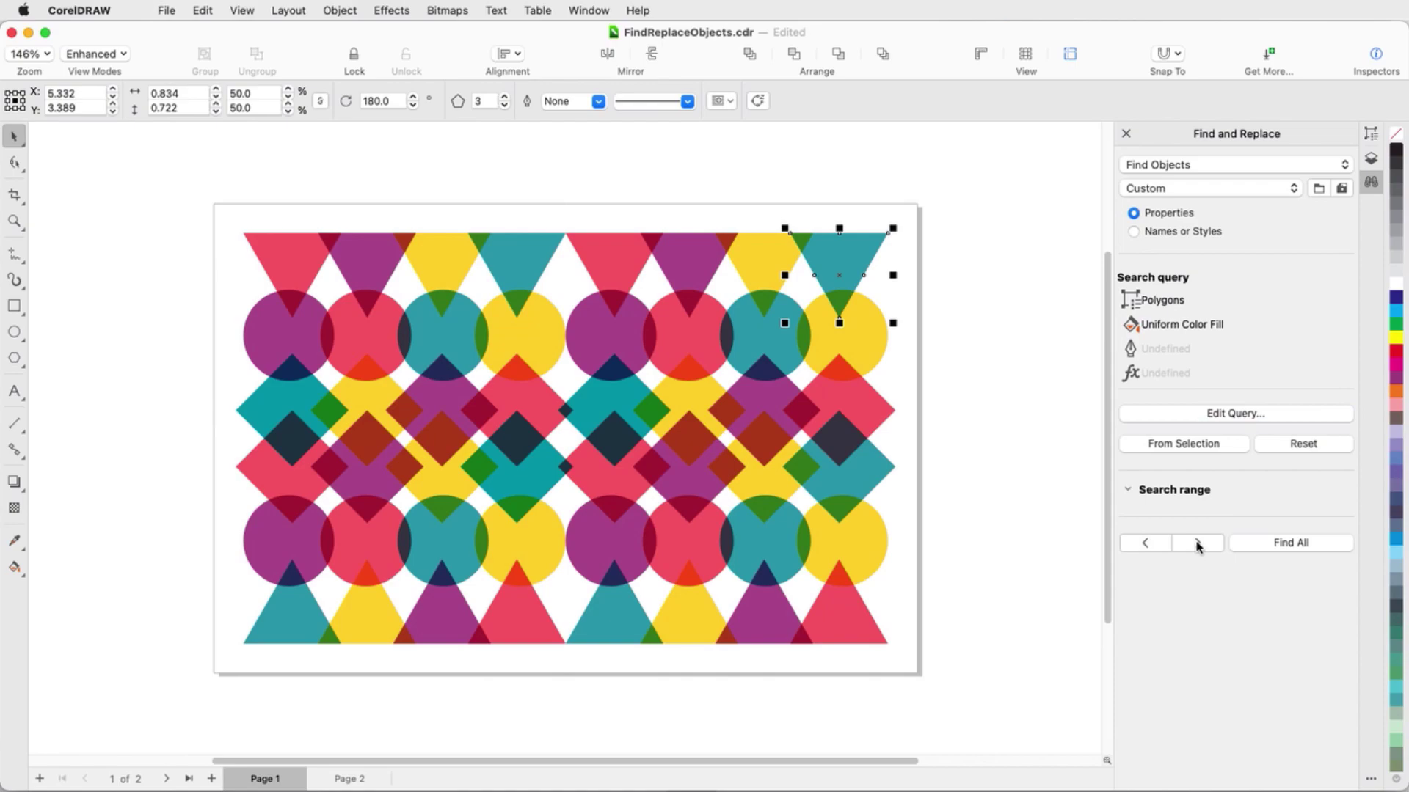
left_click(1287, 545)
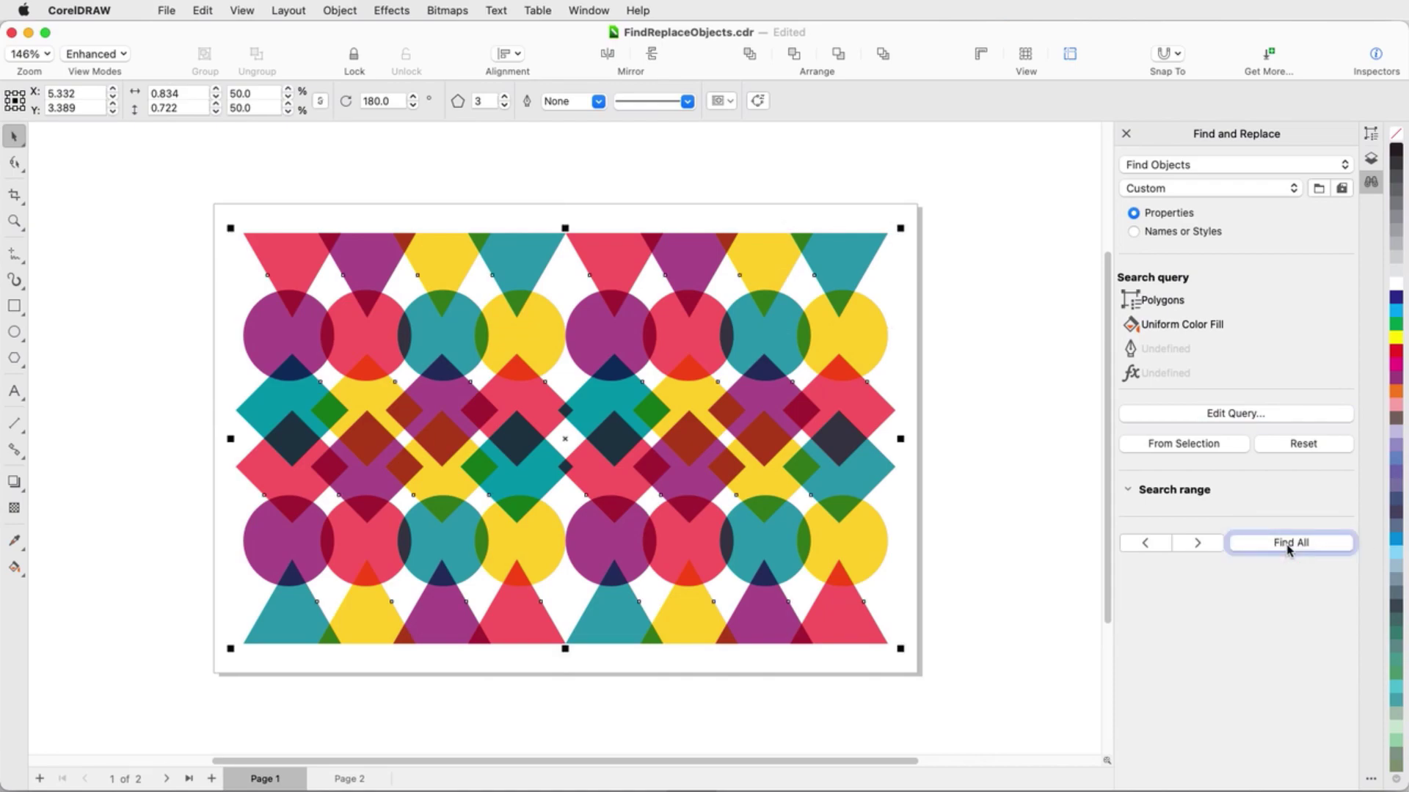
left_click(1372, 159)
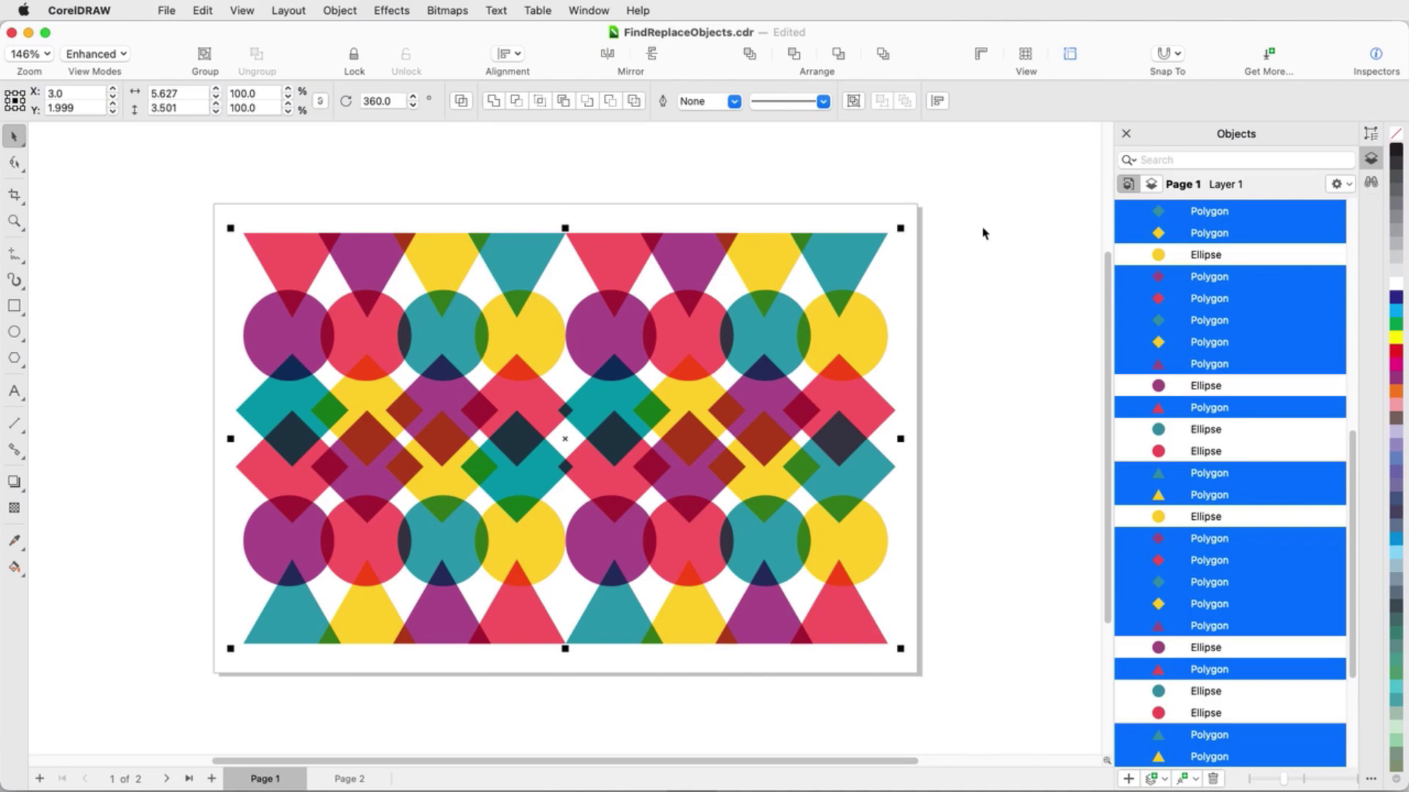
left_click(1396, 405)
left_click(734, 102)
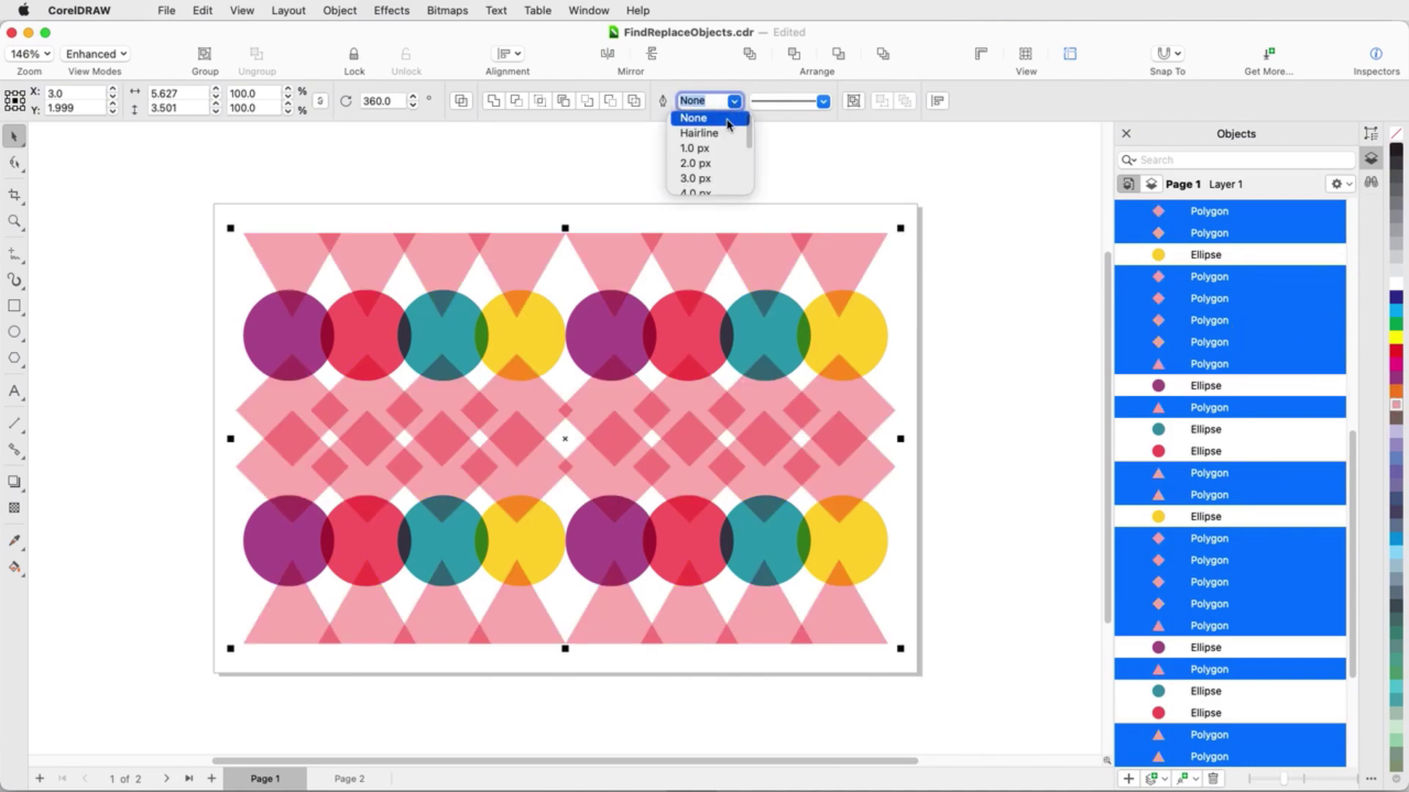
left_click(723, 190)
left_click(990, 219)
key("super+z")
key("super+z")
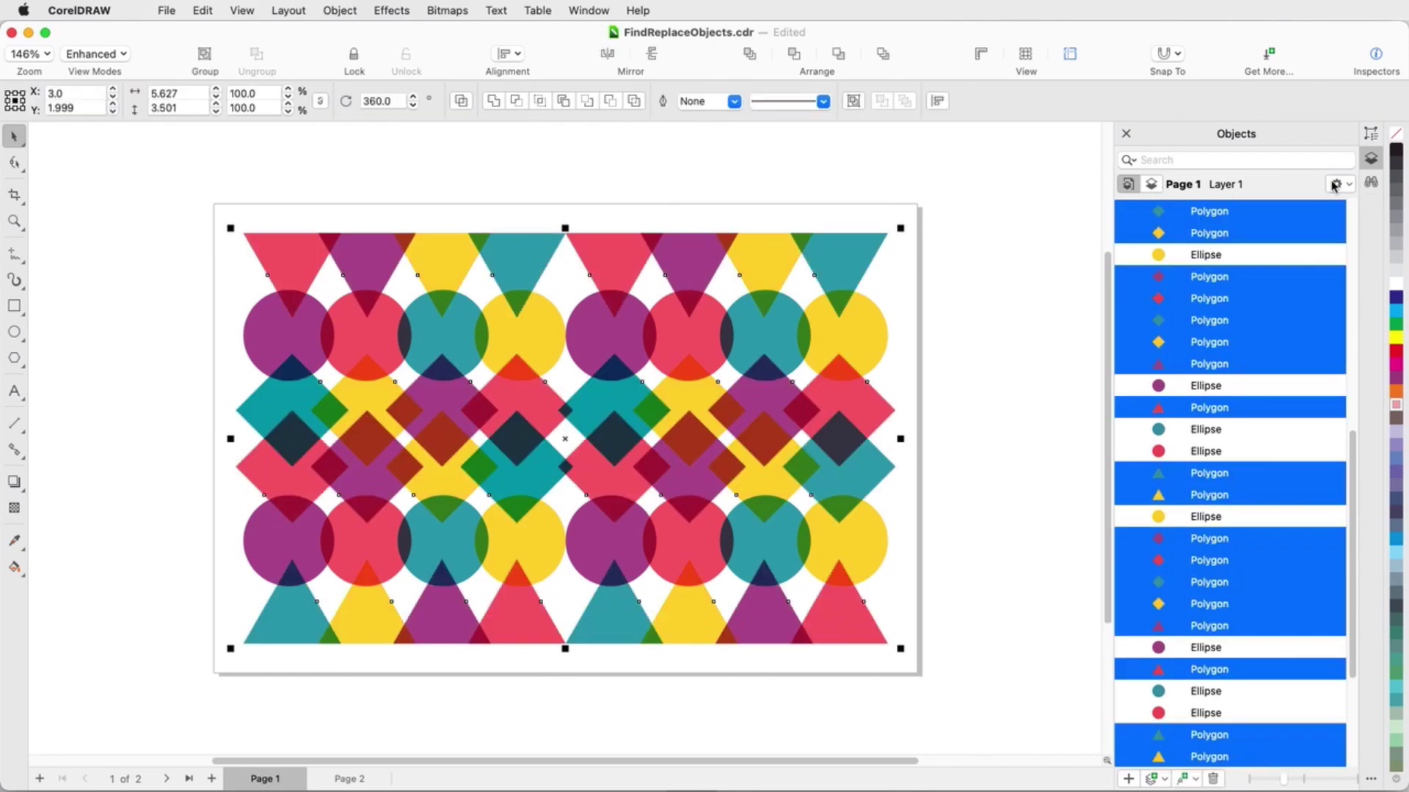
key("Escape")
left_click(1371, 182)
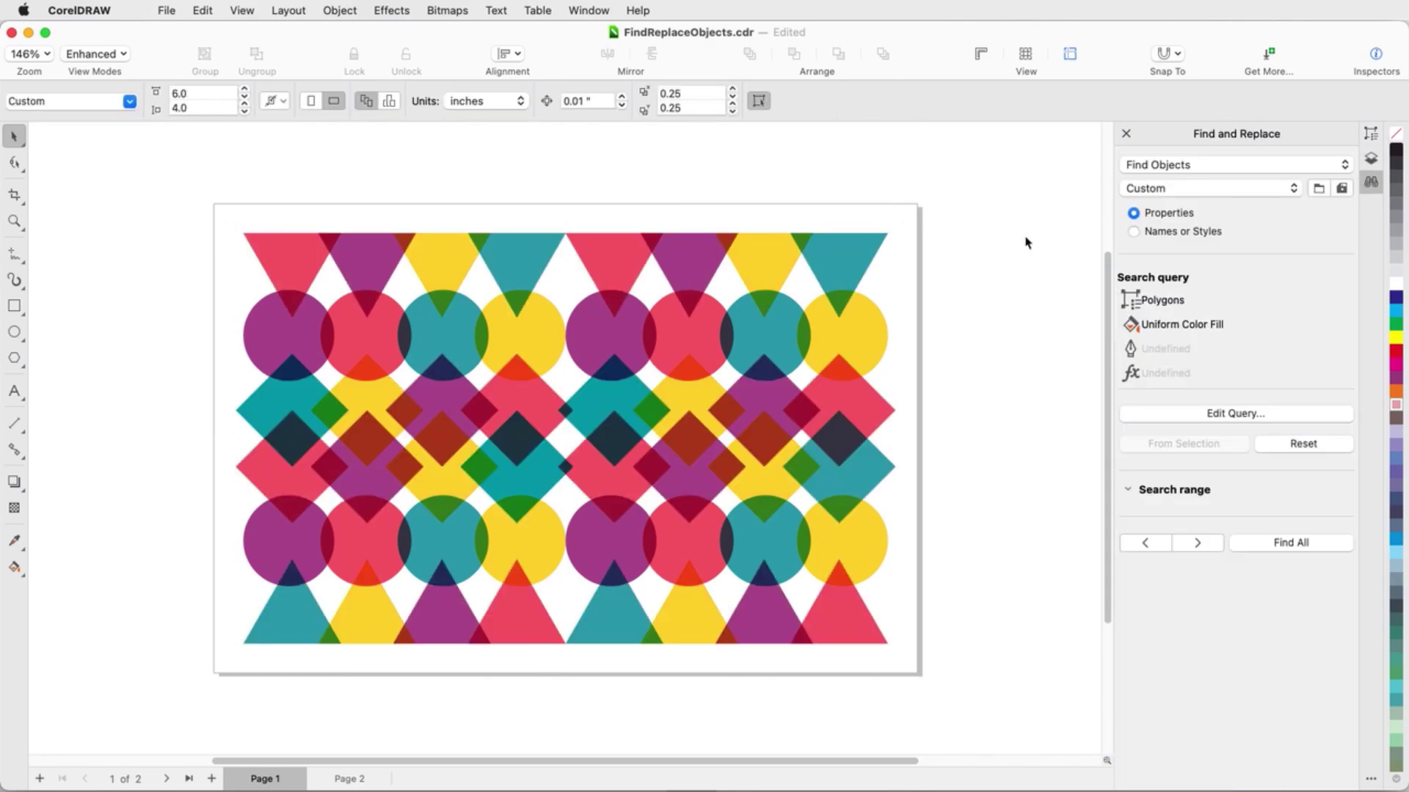
Edit the query to match 3-sided polygons and also ellipses.
left_click(1162, 415)
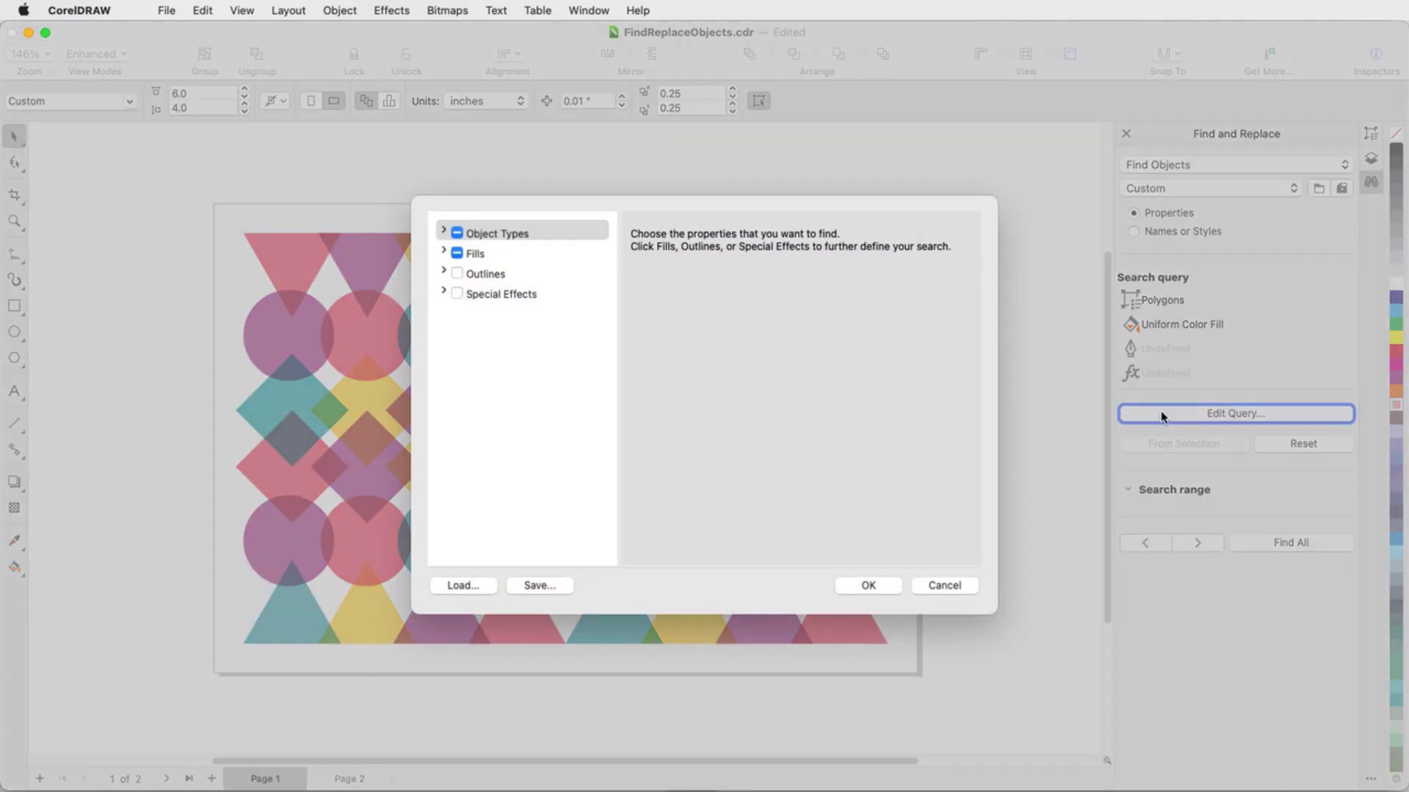
left_click(444, 231)
left_click(501, 320)
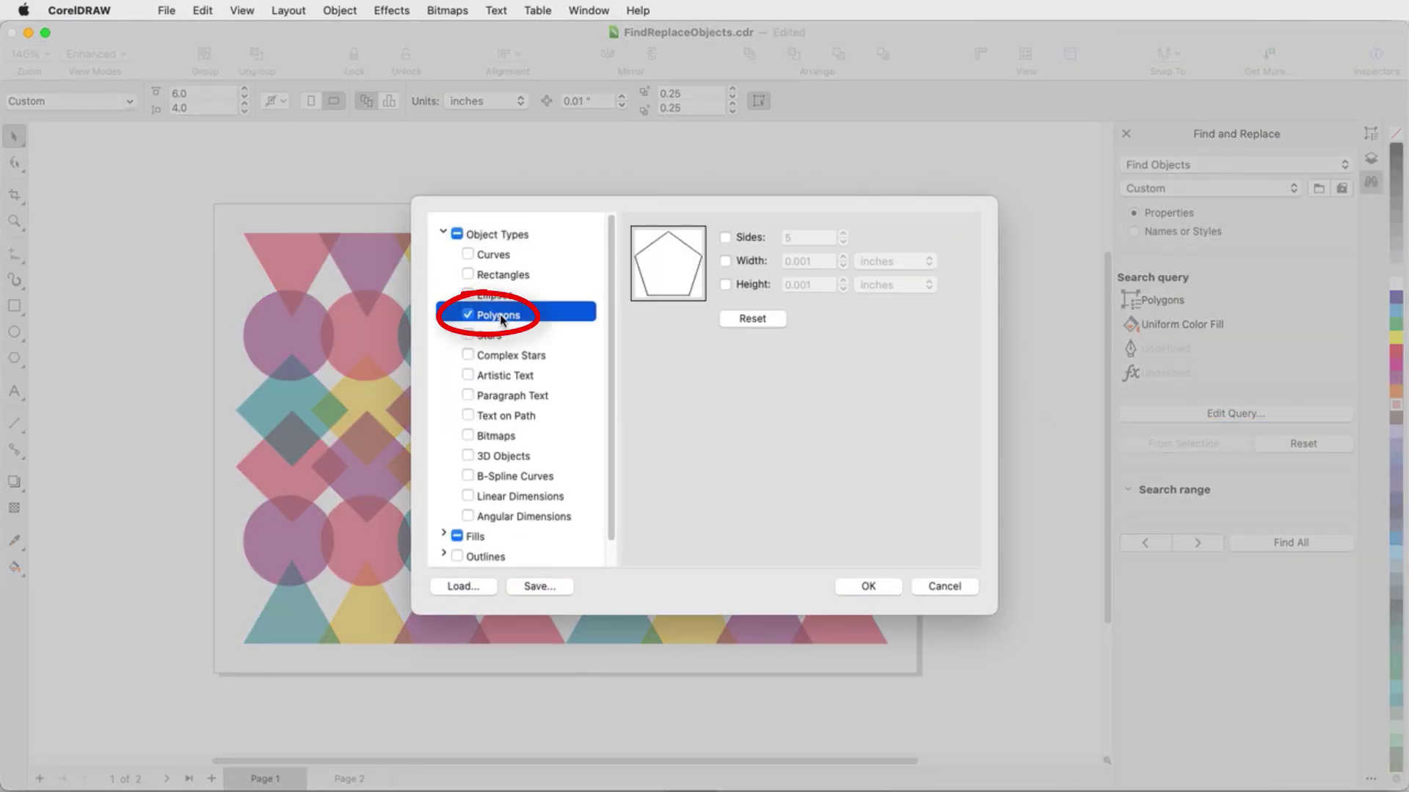
left_click(725, 237)
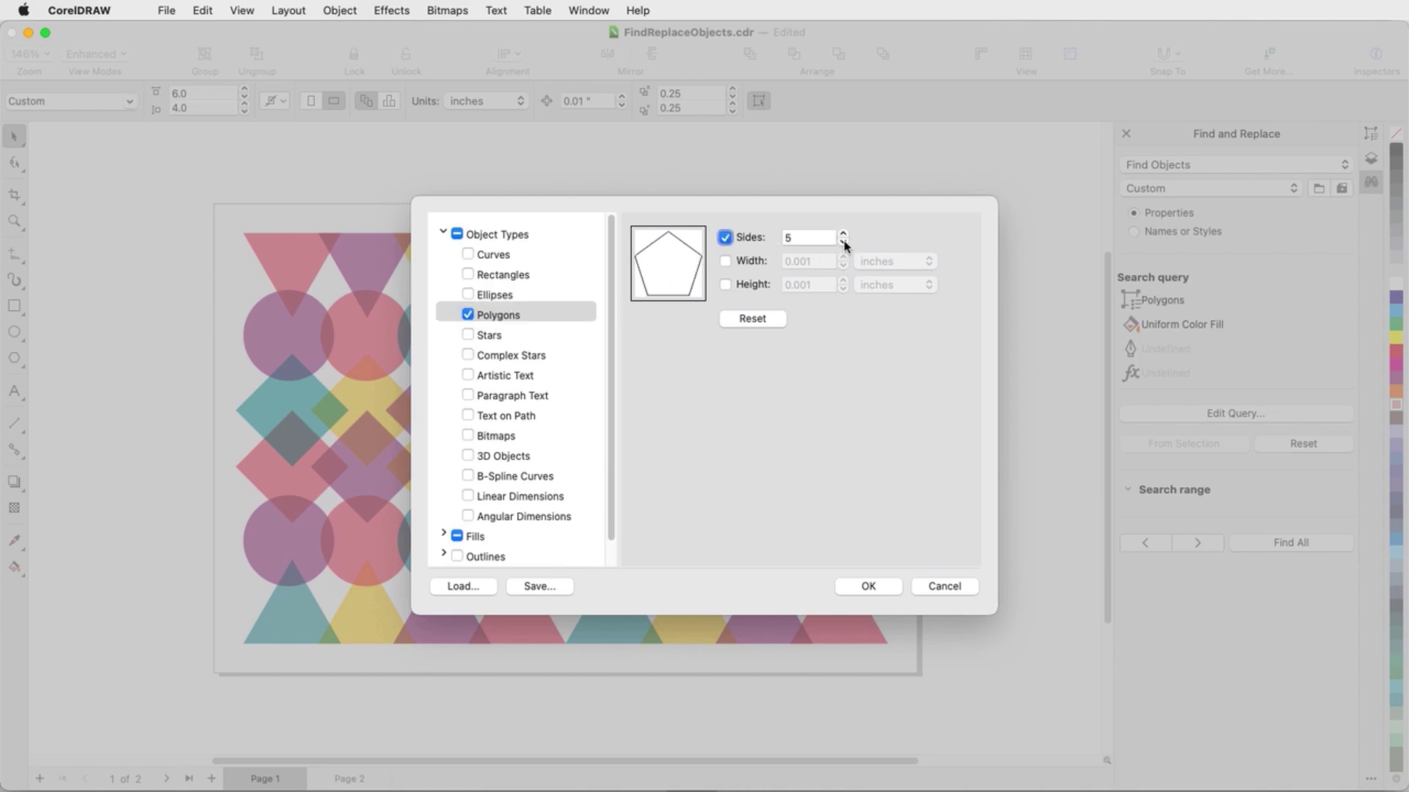
left_click(843, 243)
left_click(843, 243)
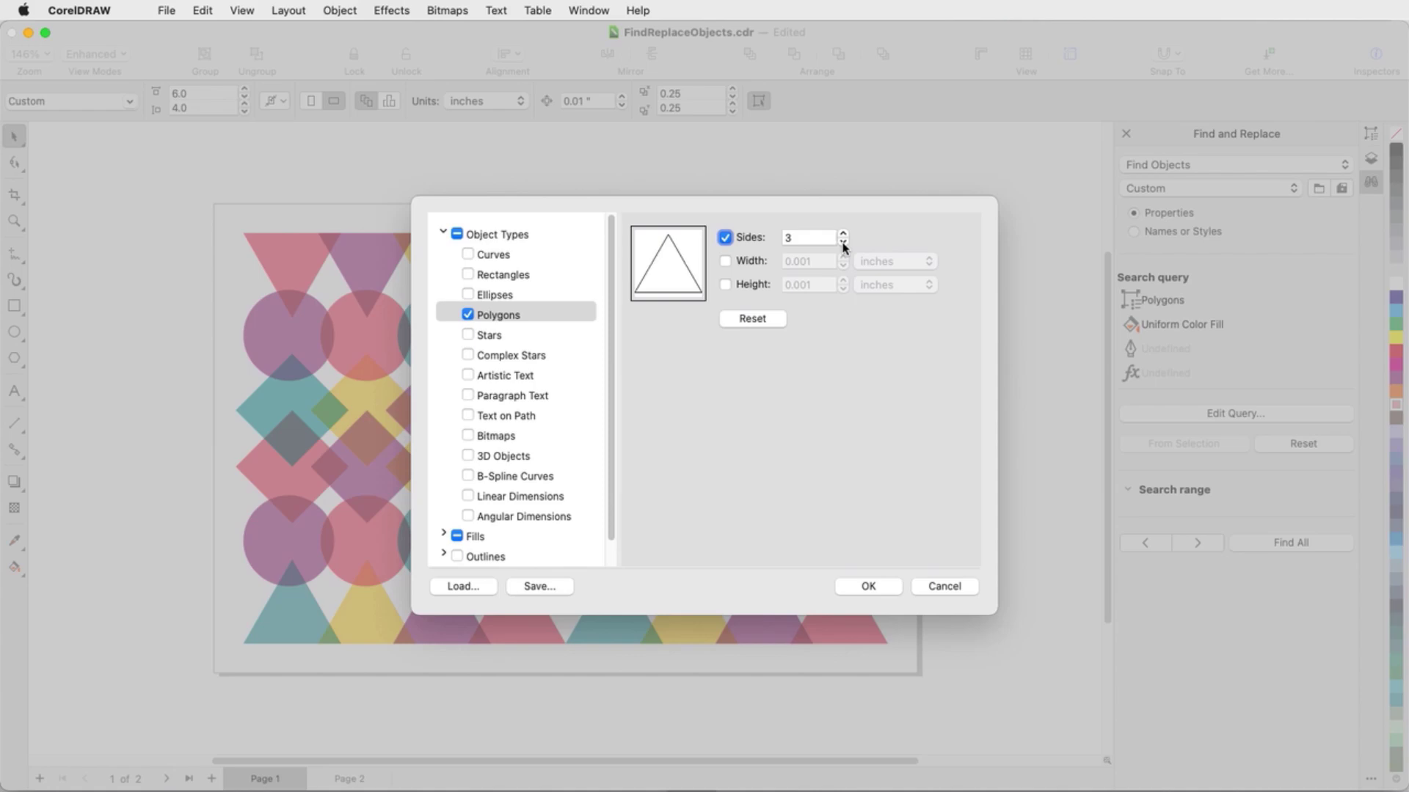
left_click(475, 295)
Require a Uniform Color Fill of pink-red sampled from the canvas, and confirm the query.
scroll(501, 437, "down", 2)
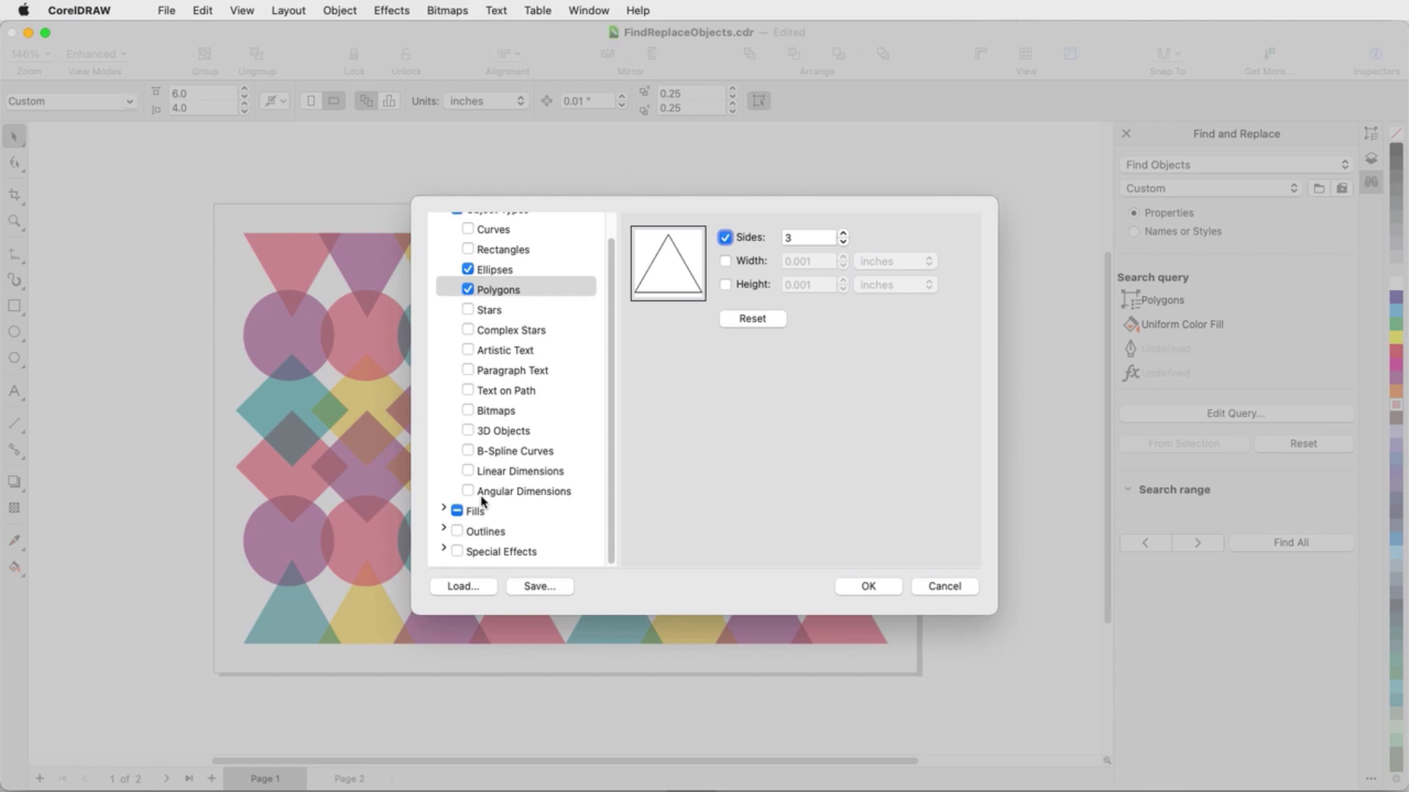
left_click(444, 511)
scroll(446, 515, "down", 1)
left_click(506, 540)
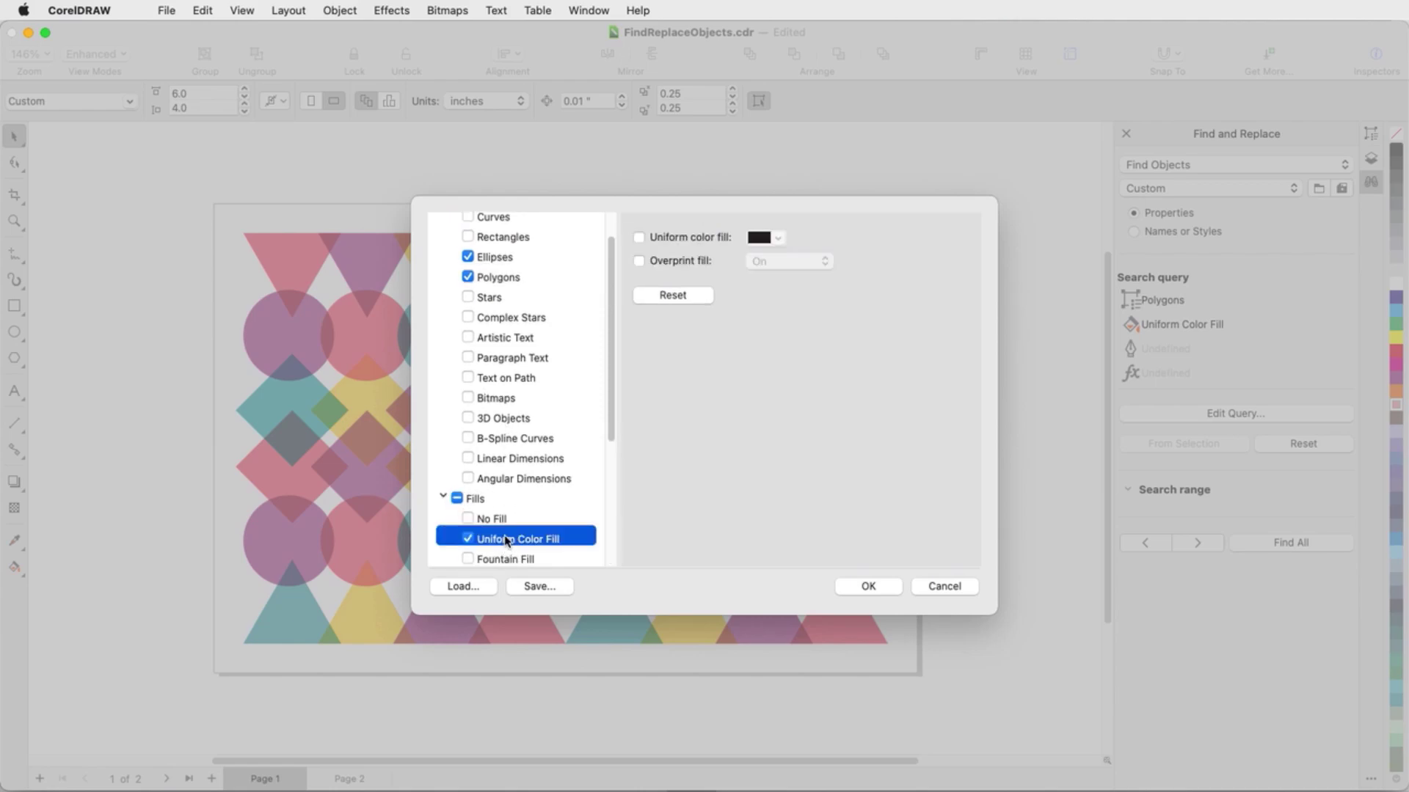
left_click(639, 238)
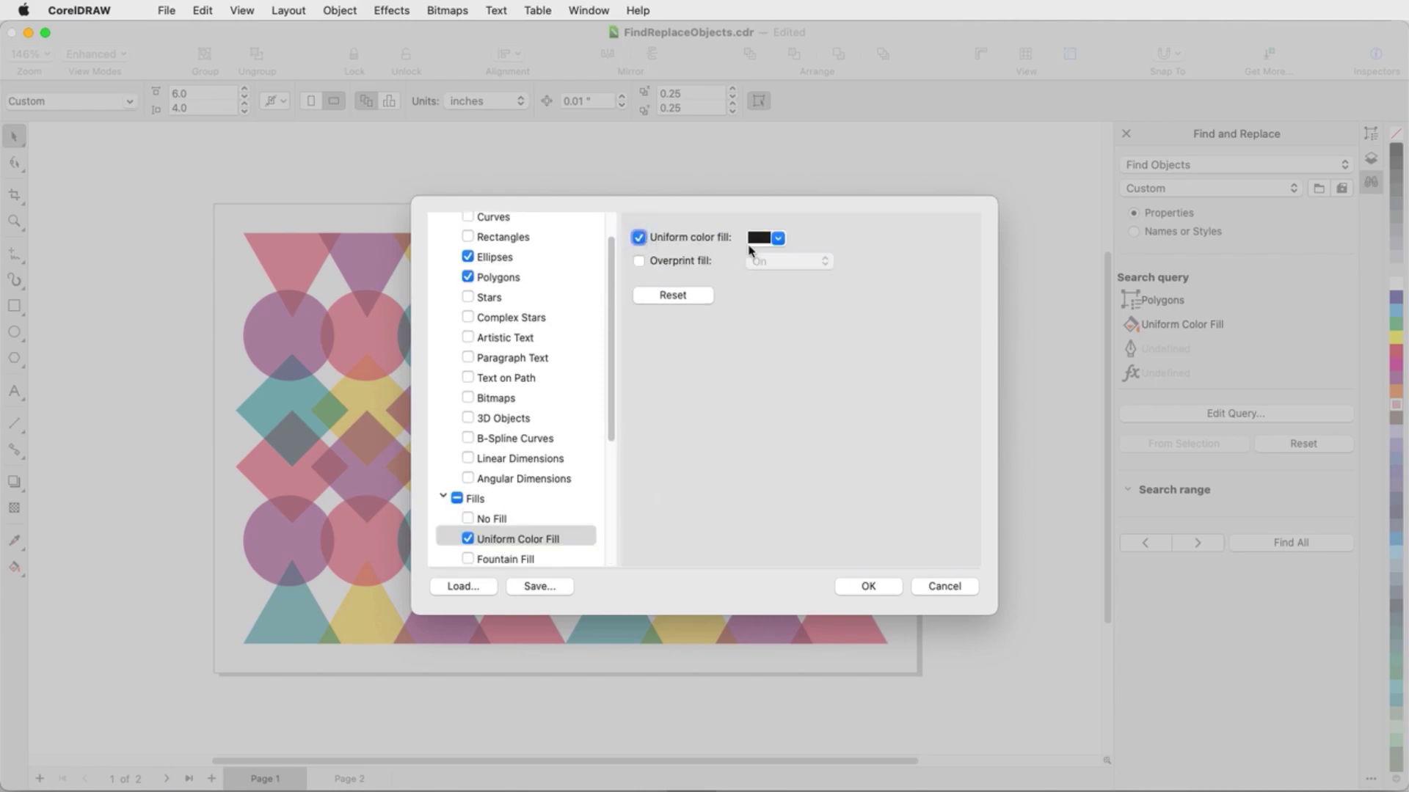
left_click(777, 241)
left_click(901, 460)
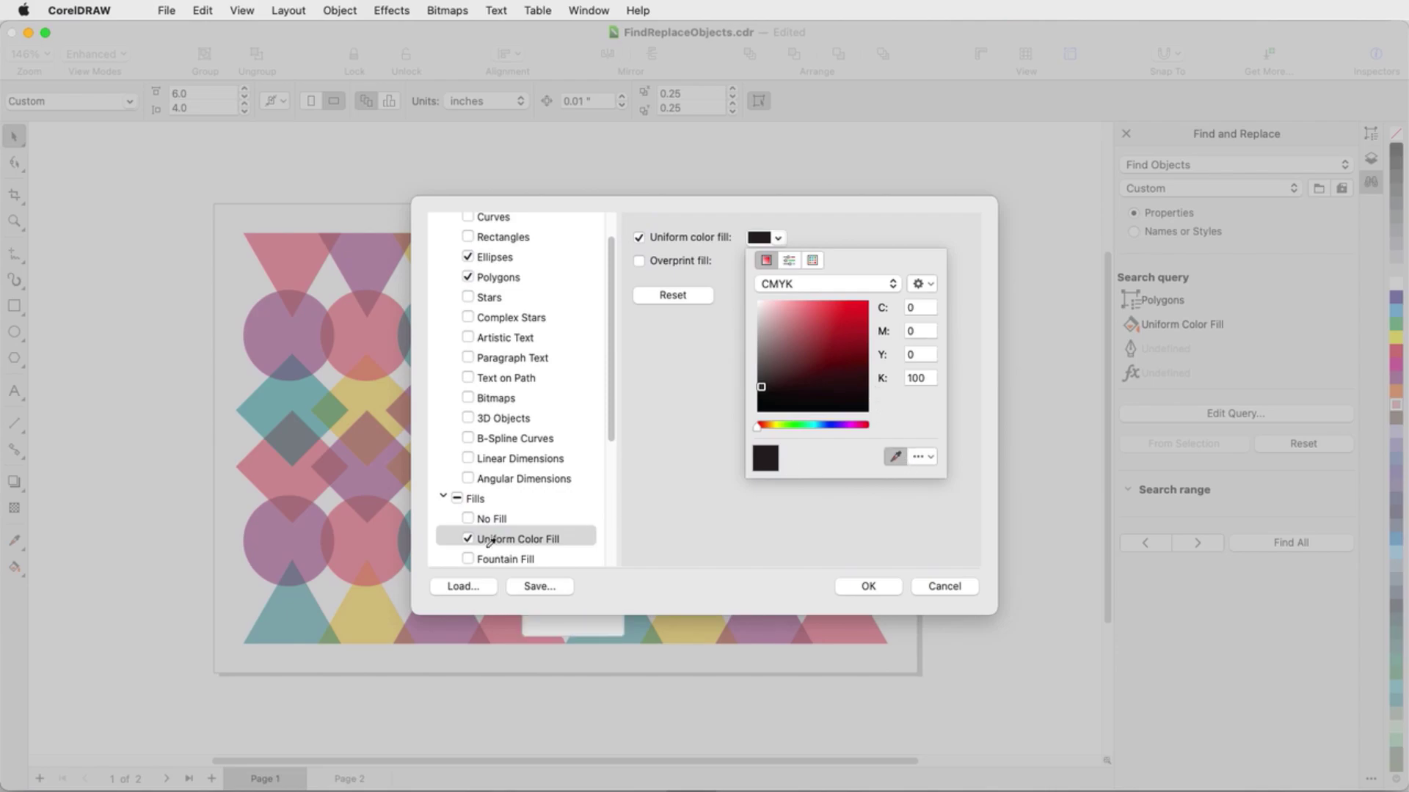
left_click(383, 560)
left_click(814, 523)
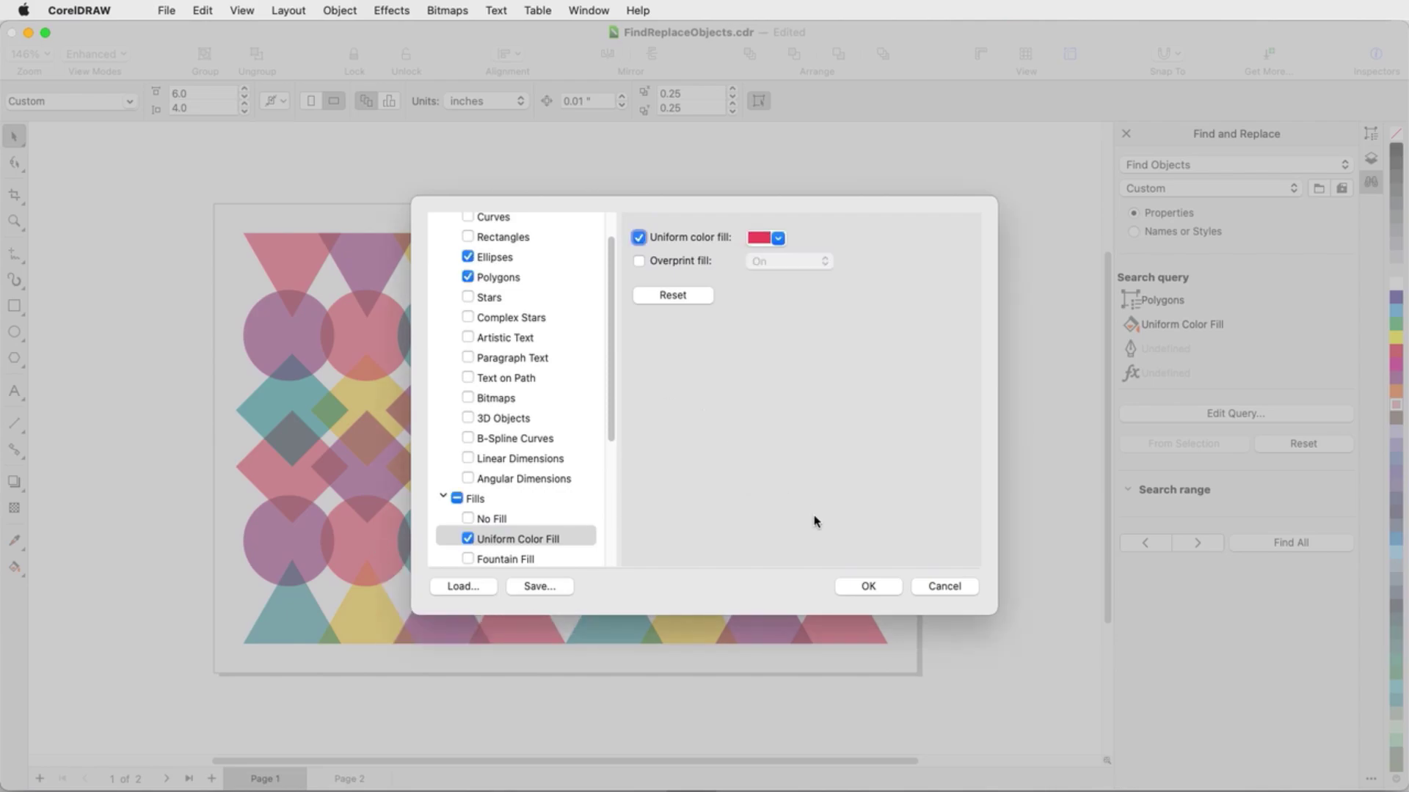
left_click(859, 583)
left_click(1306, 545)
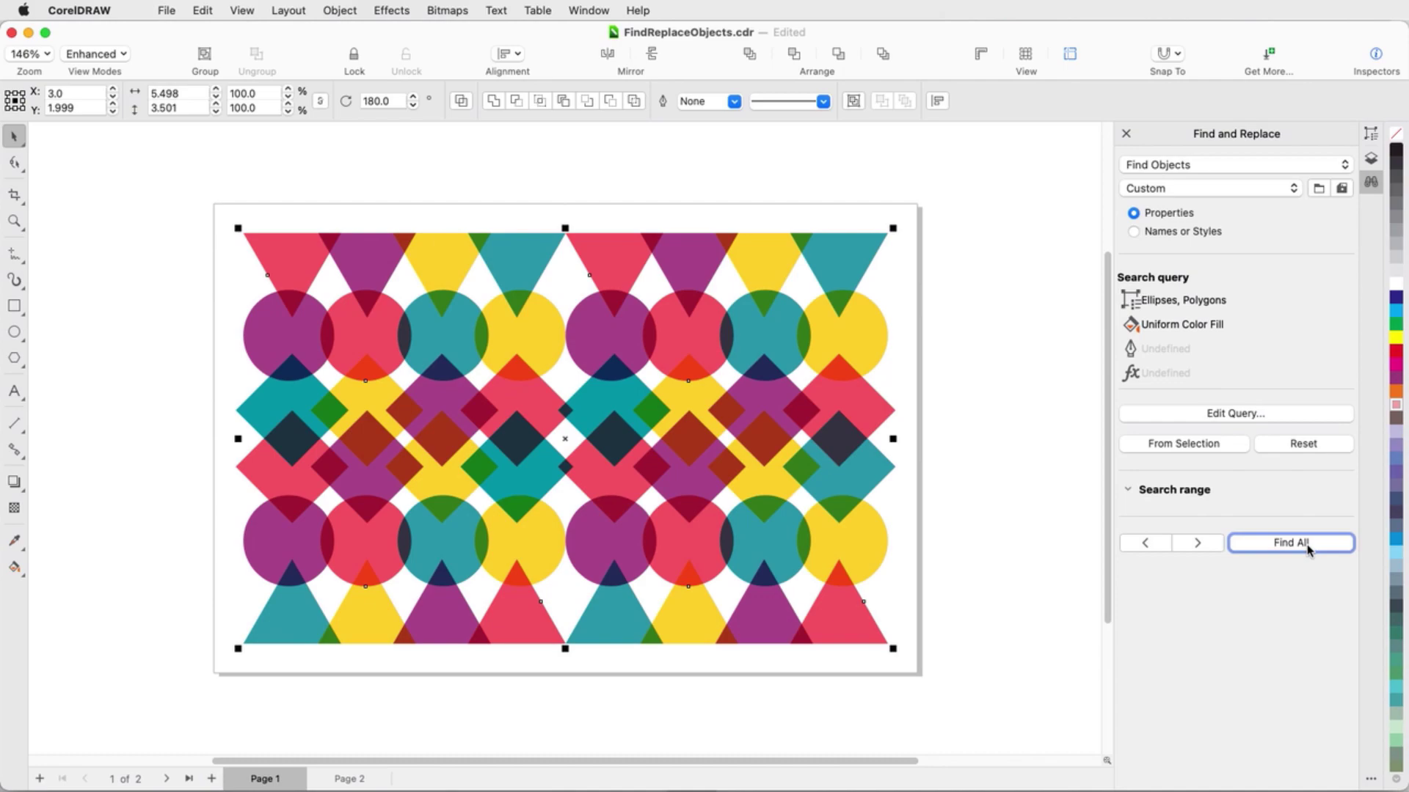
left_click(736, 102)
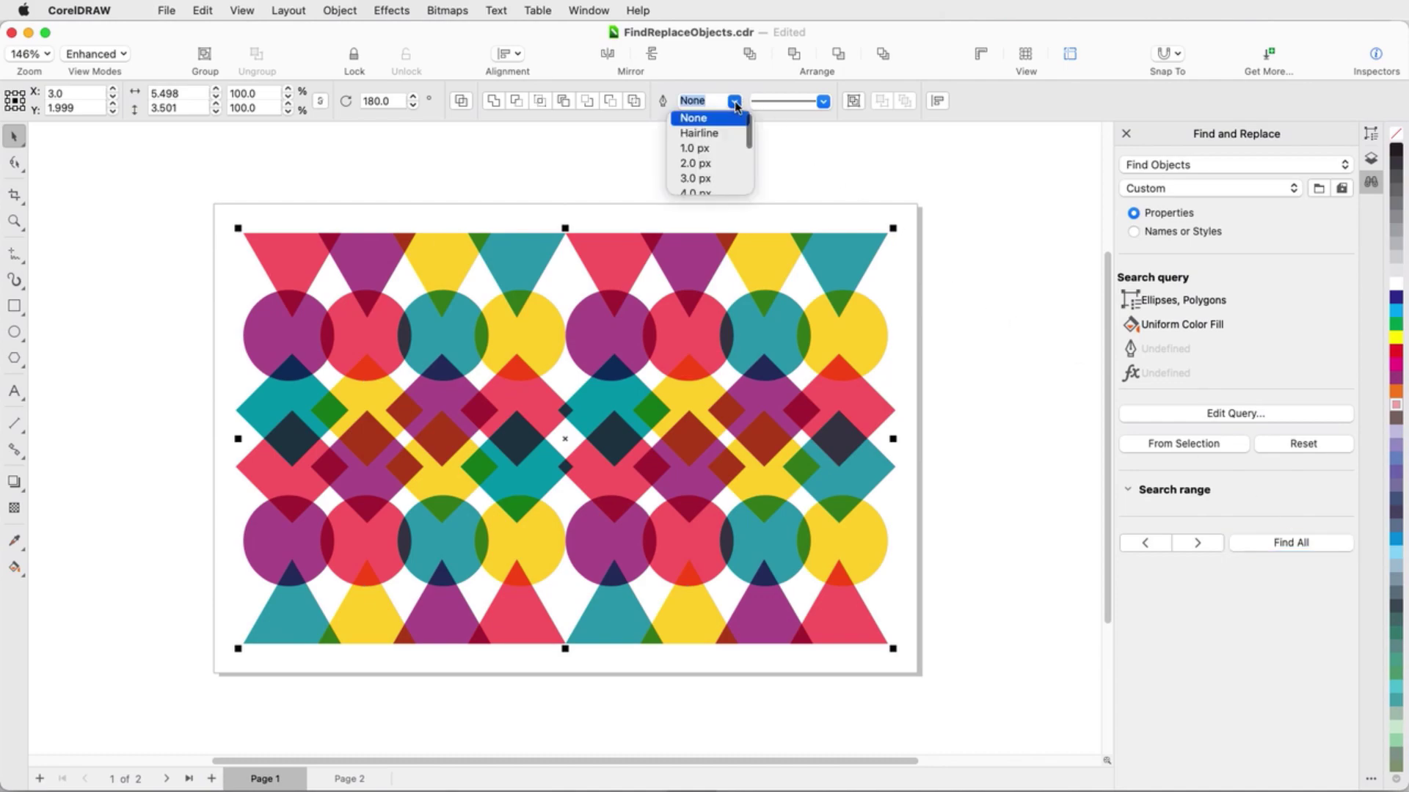
scroll(719, 184, "down", 3)
left_click(715, 189)
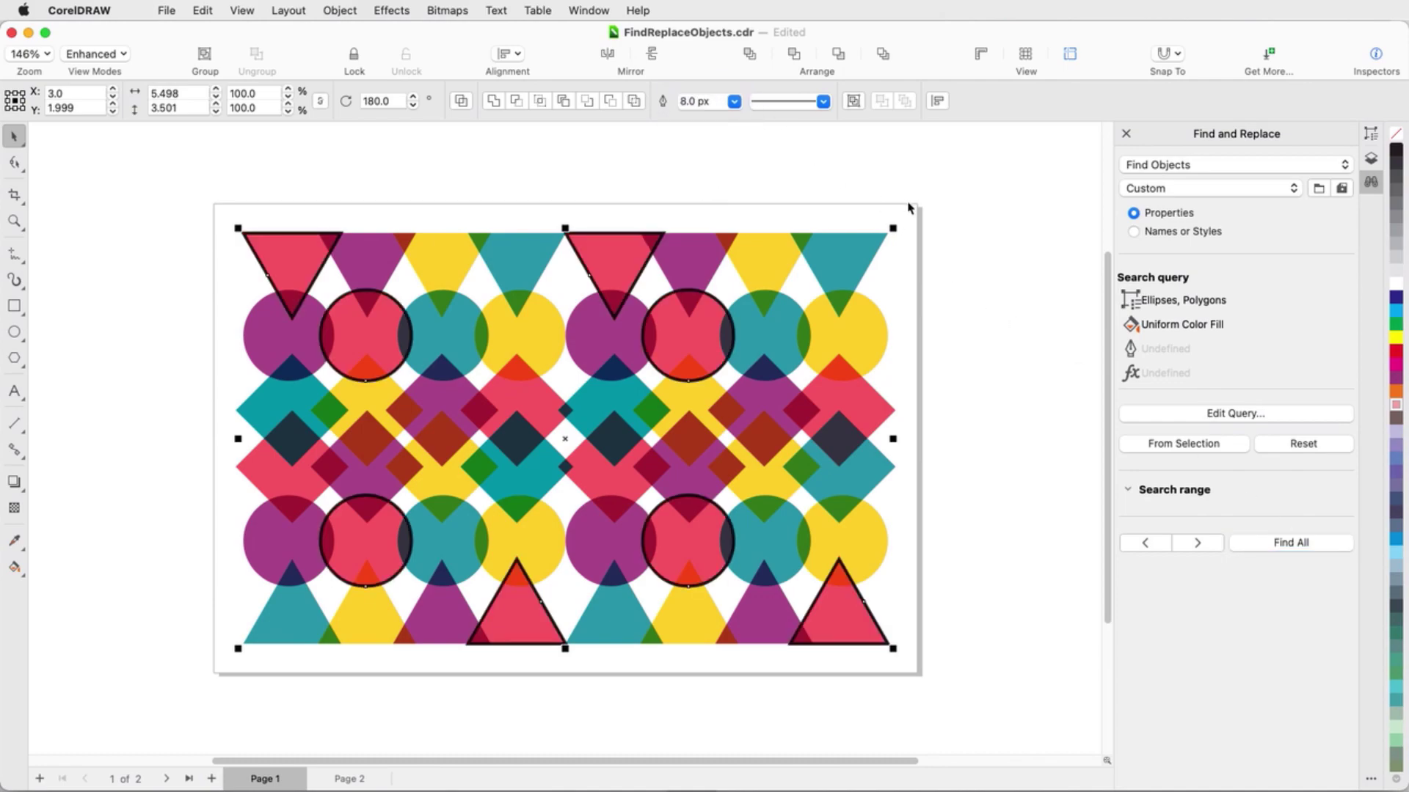
key("super+z")
left_click(969, 221)
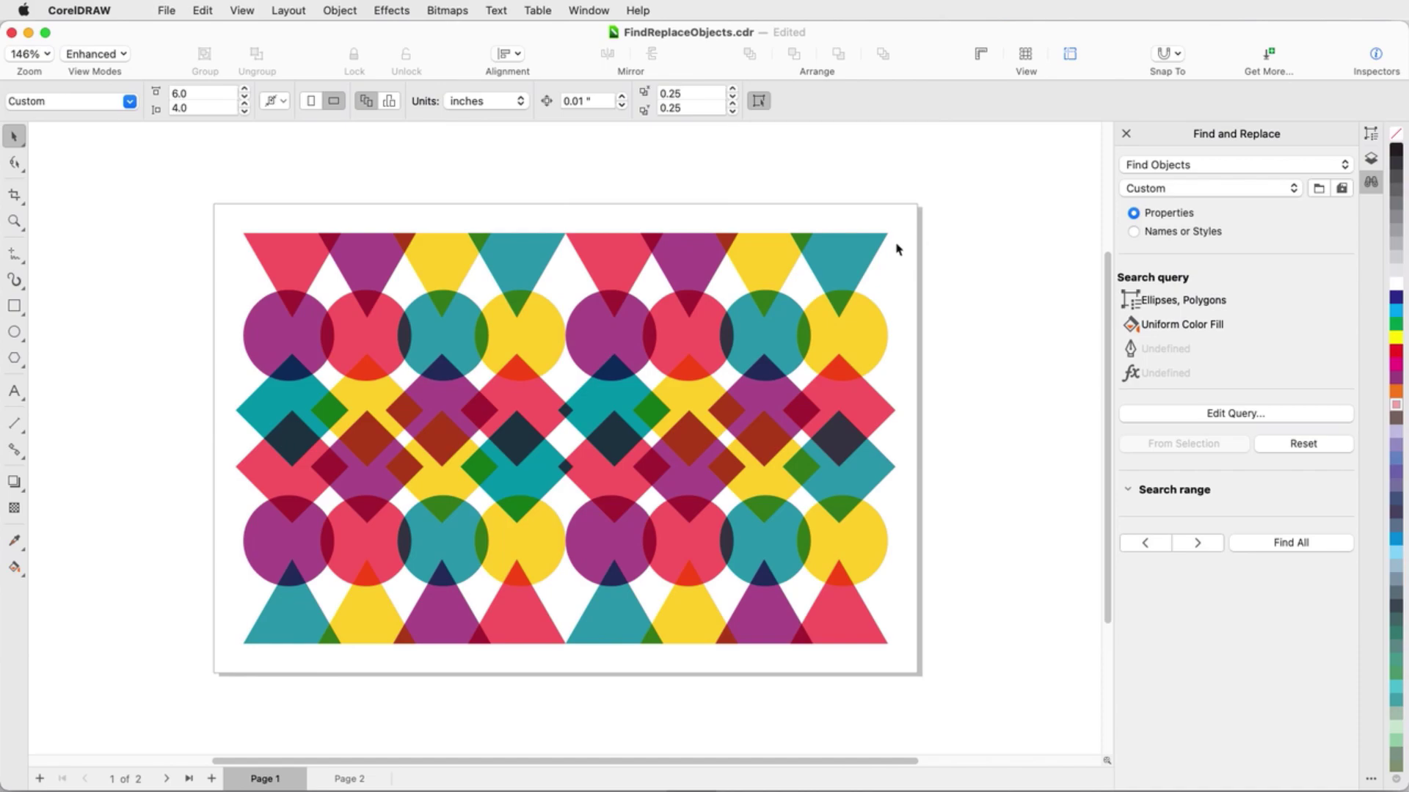
Build the query from a yellow triangle, find the matches, try an 8.0 px outline, then undo it.
left_click(761, 265)
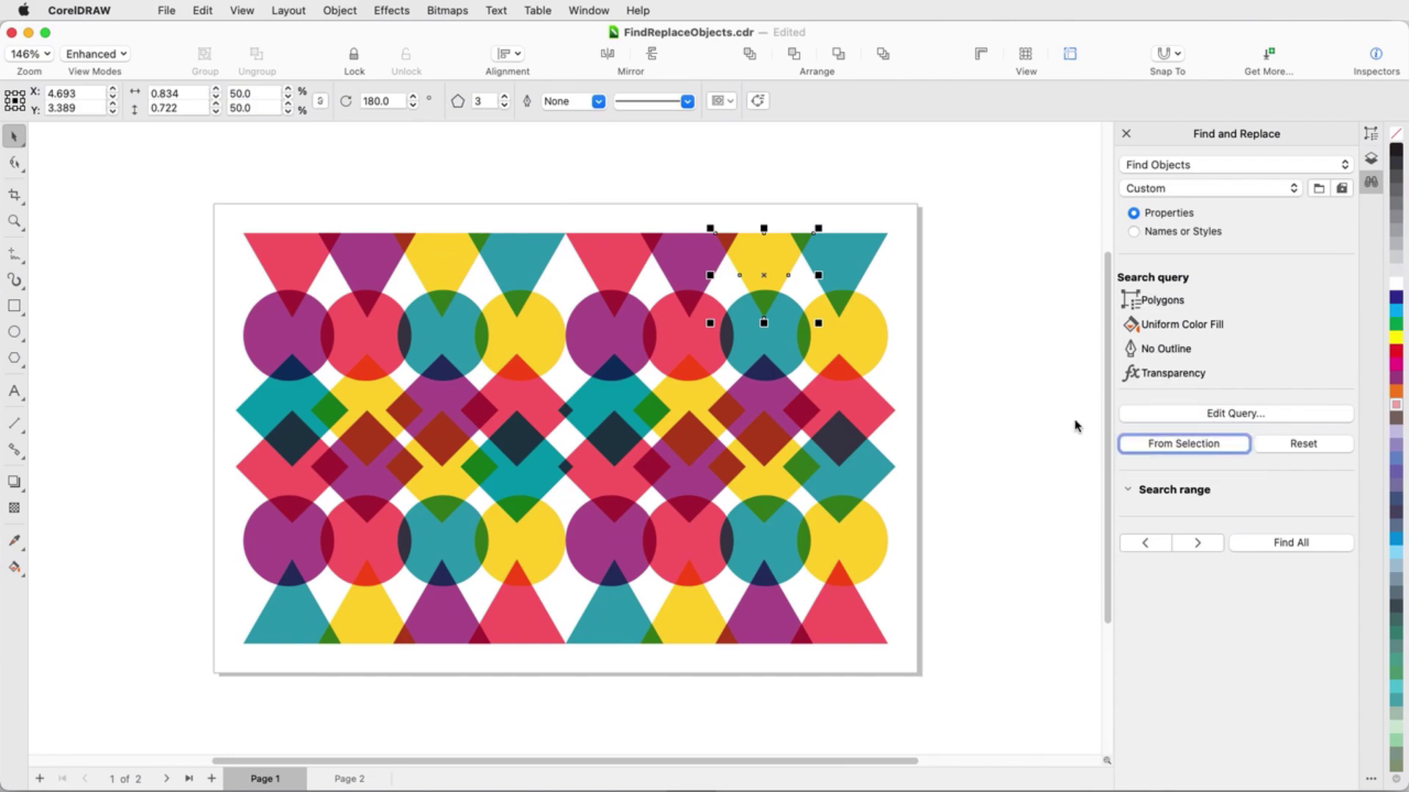
left_click(1291, 545)
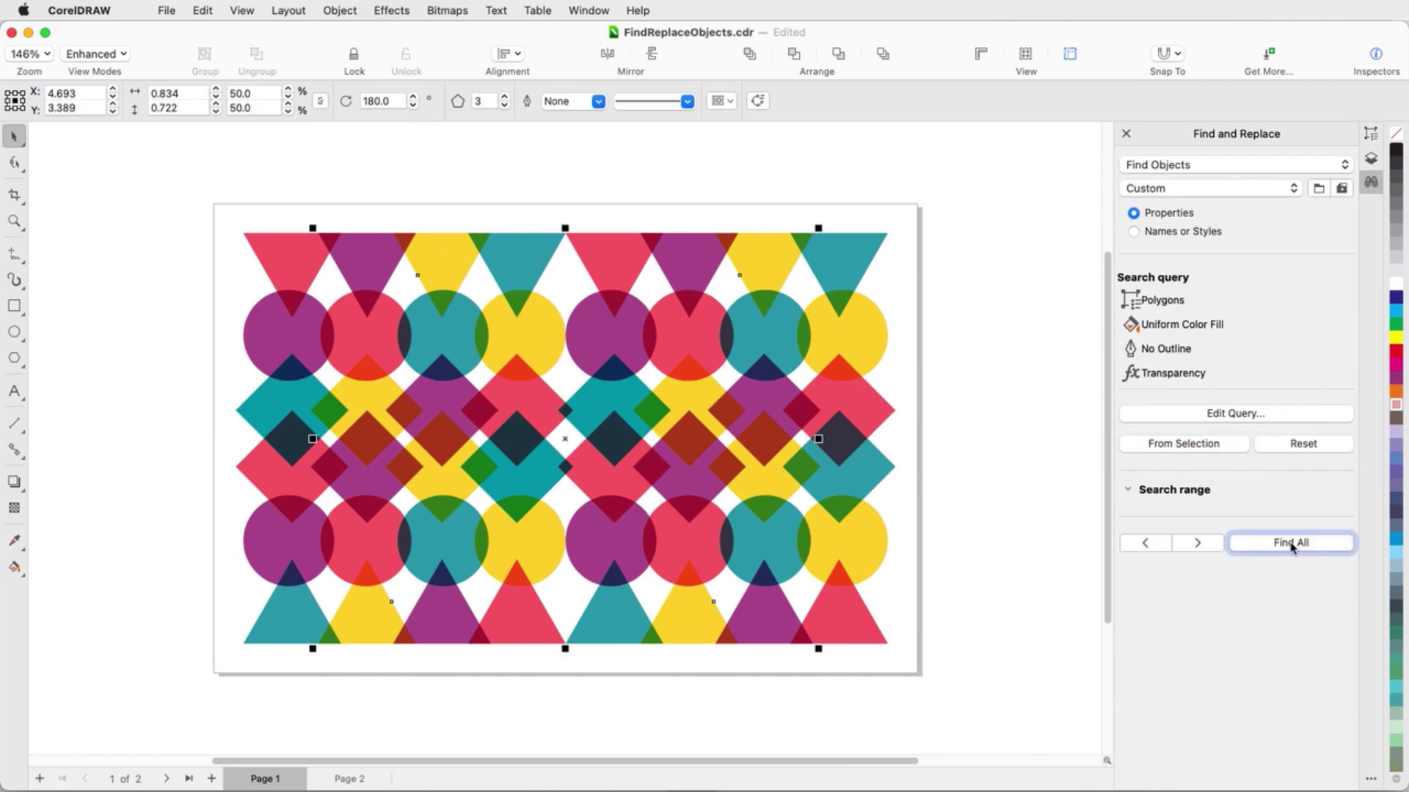
left_click(734, 101)
scroll(716, 158, "down", 3)
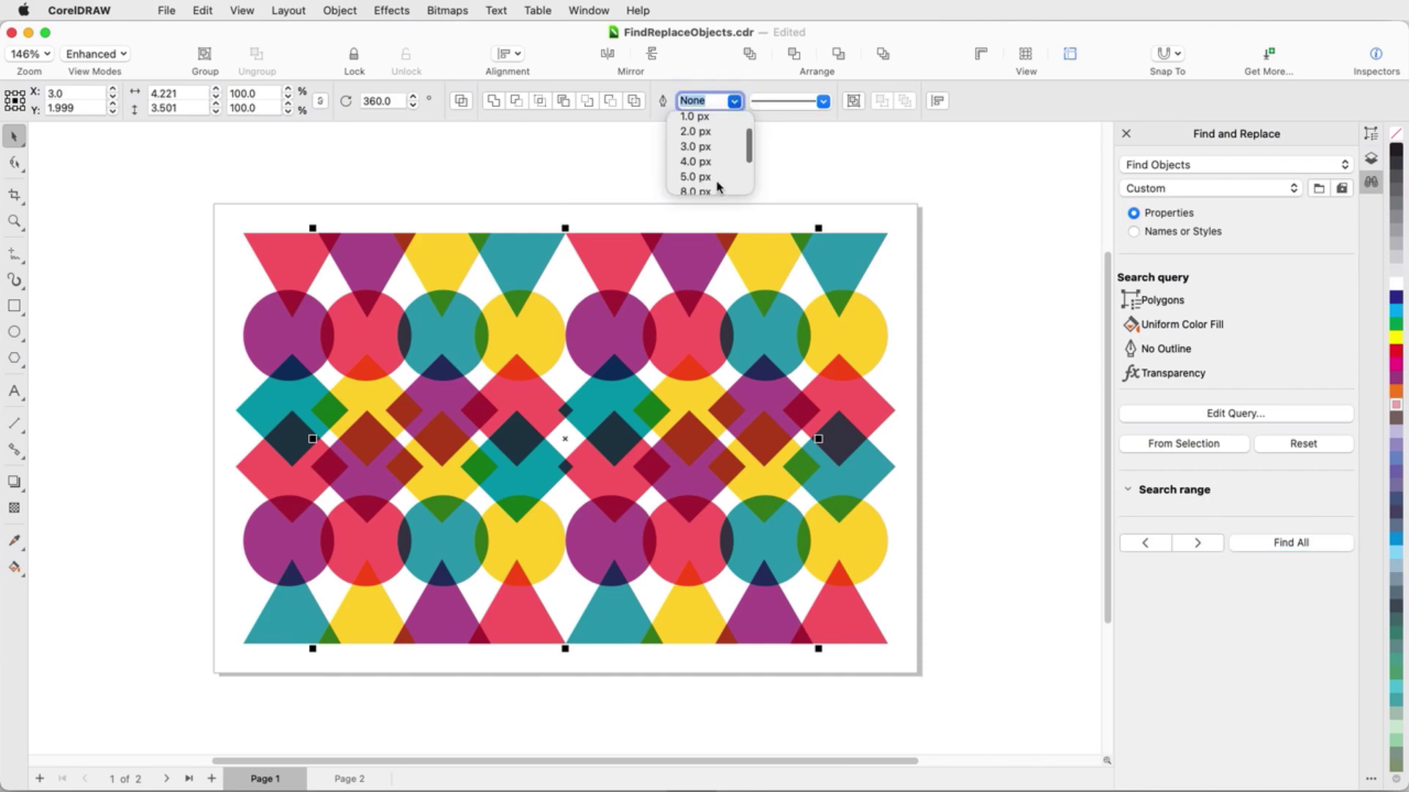
left_click(717, 183)
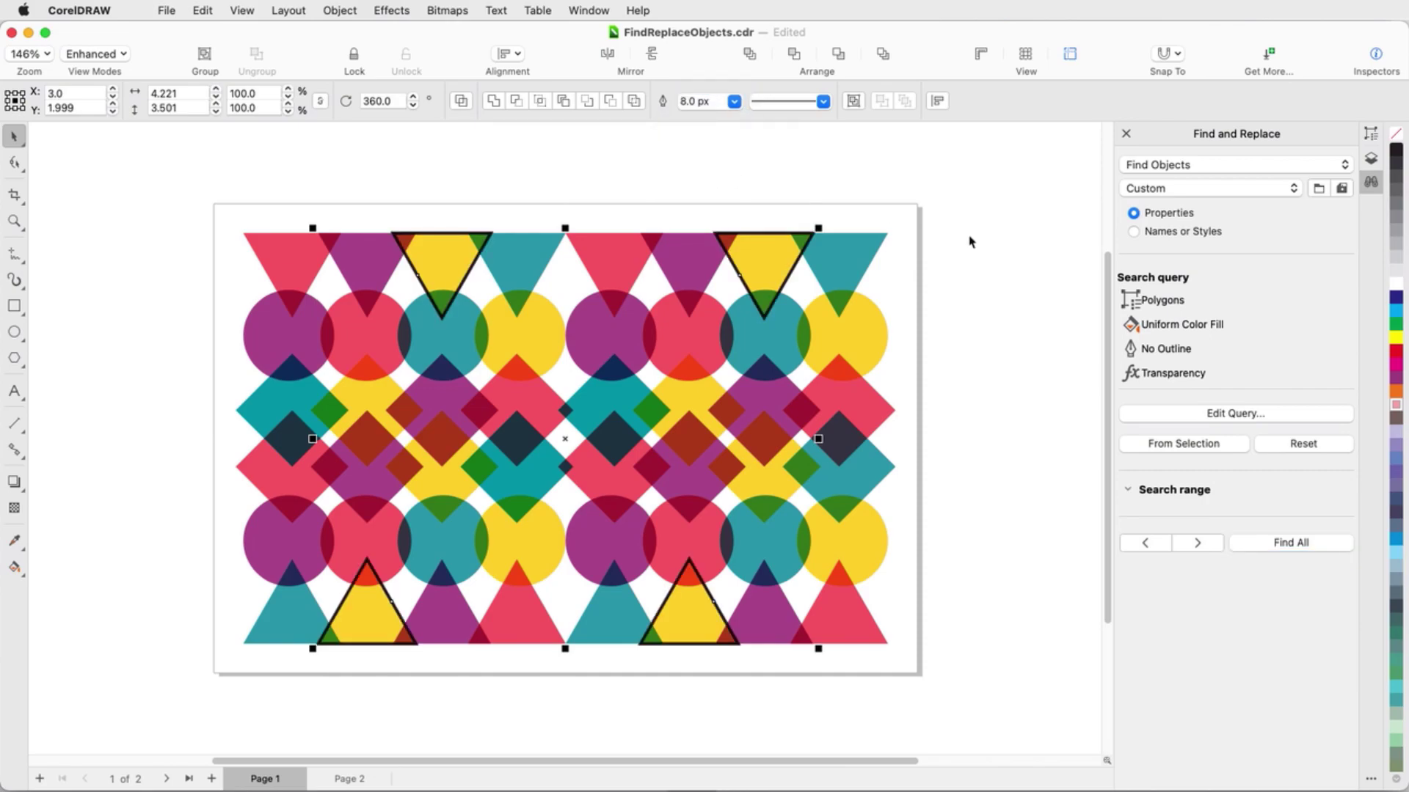
key("super+z")
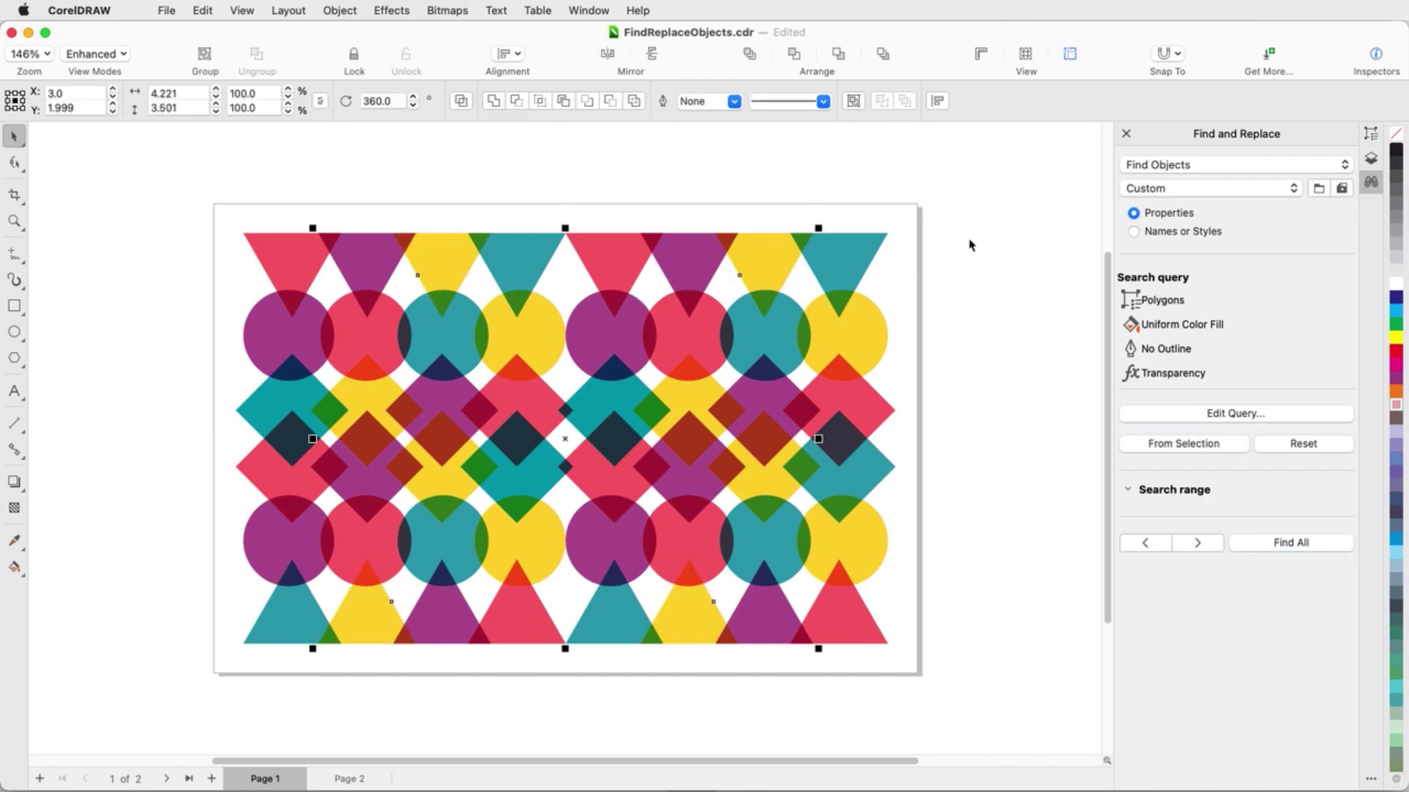
Clear the query and define a new one for fills using the CMYK General Color Model.
left_click(971, 245)
left_click(1277, 445)
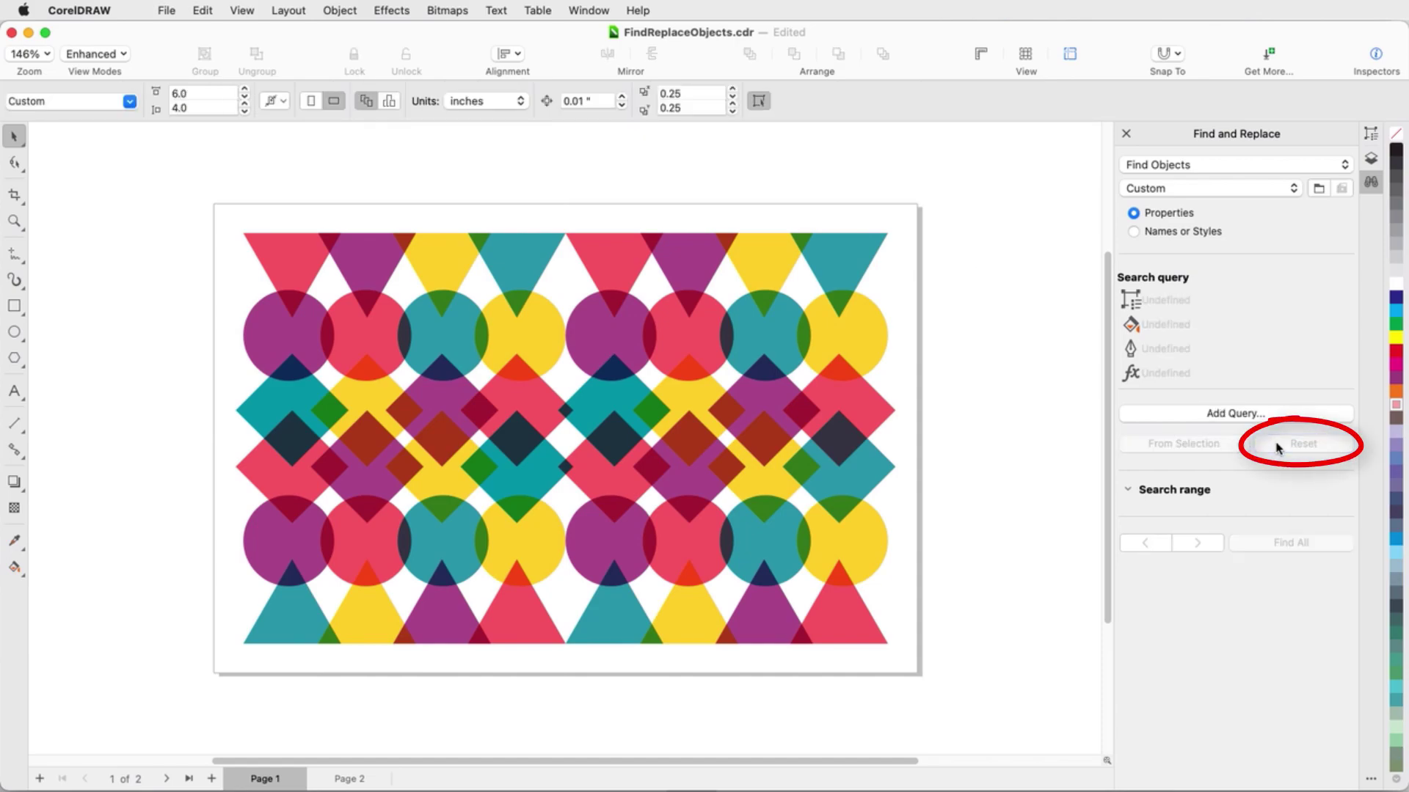
left_click(1239, 416)
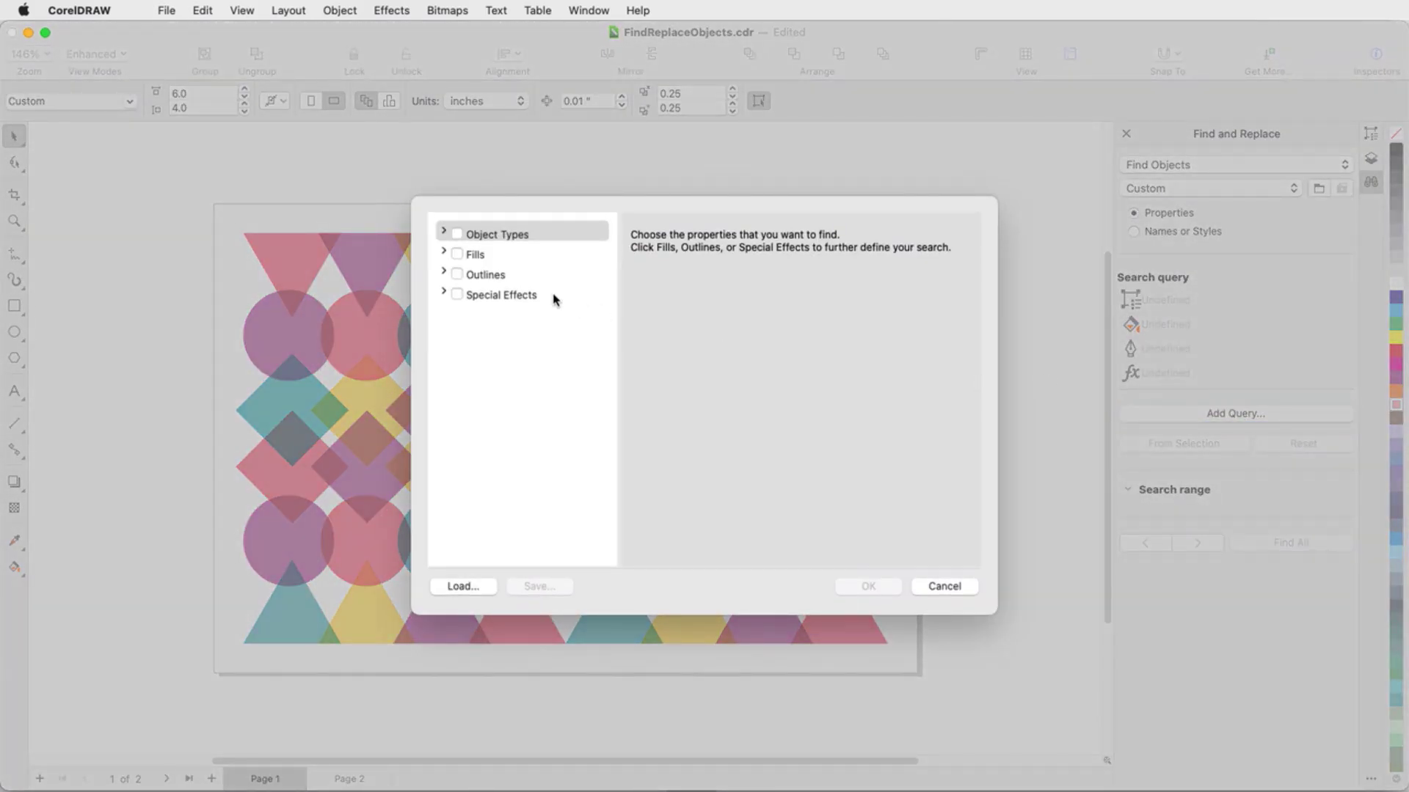
left_click(443, 252)
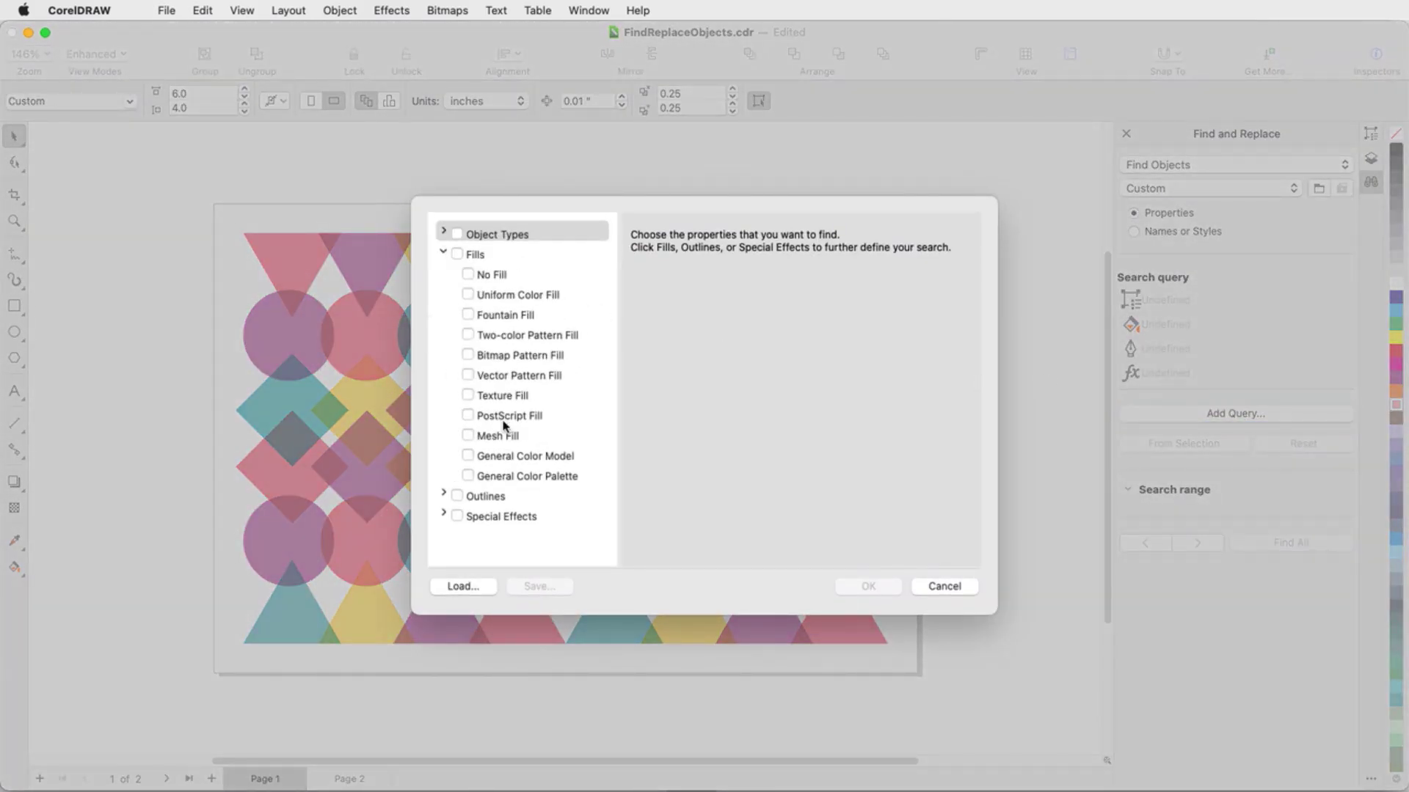
left_click(468, 455)
left_click(532, 458)
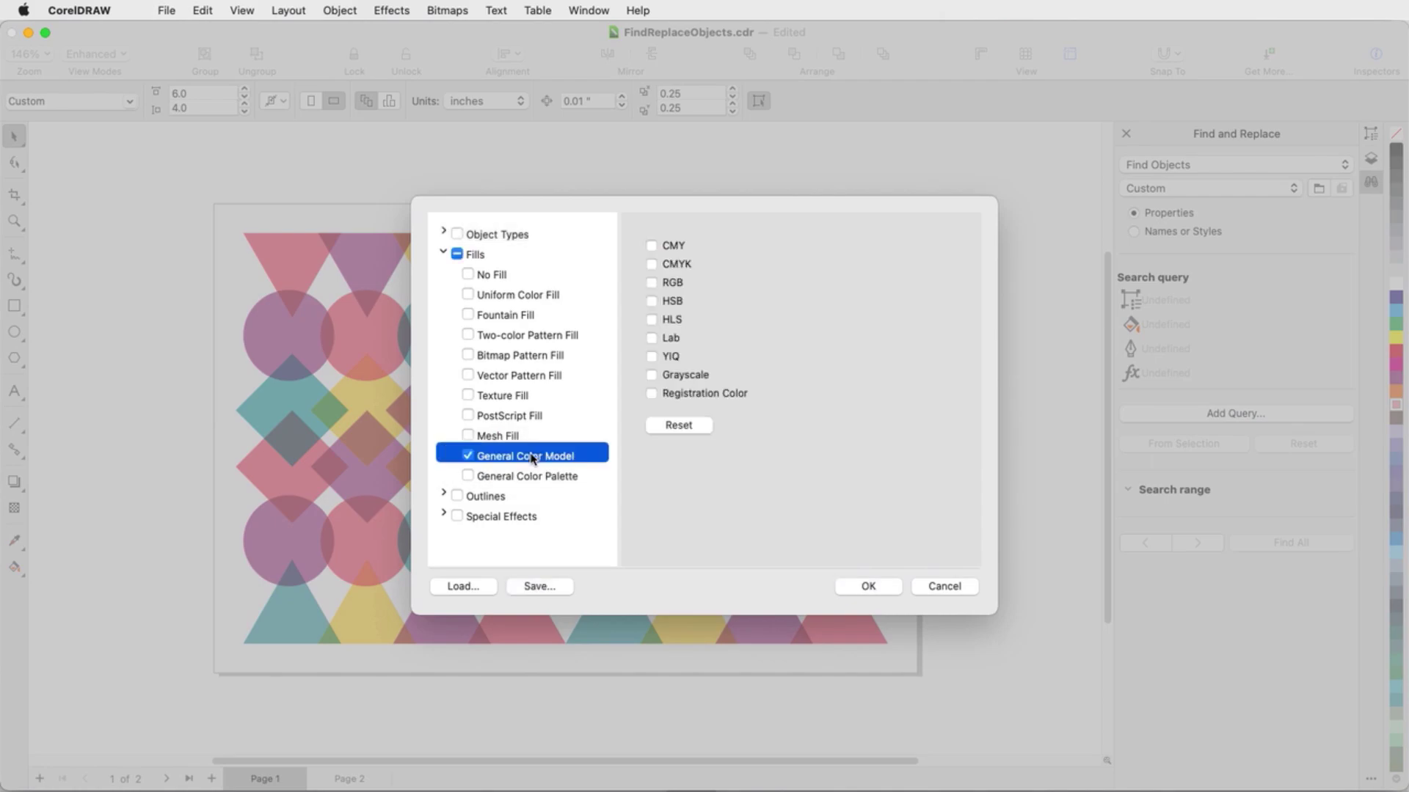
left_click(651, 264)
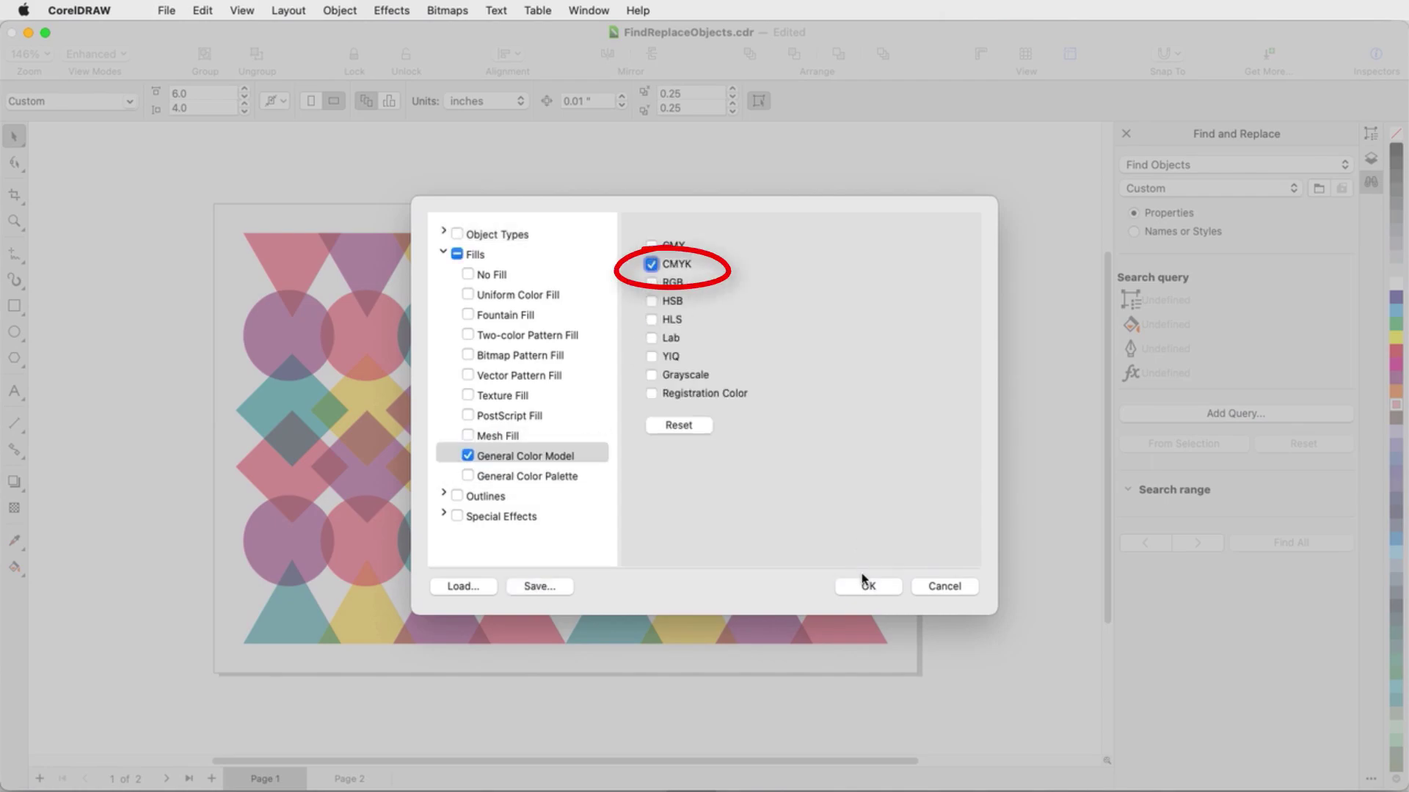
left_click(866, 584)
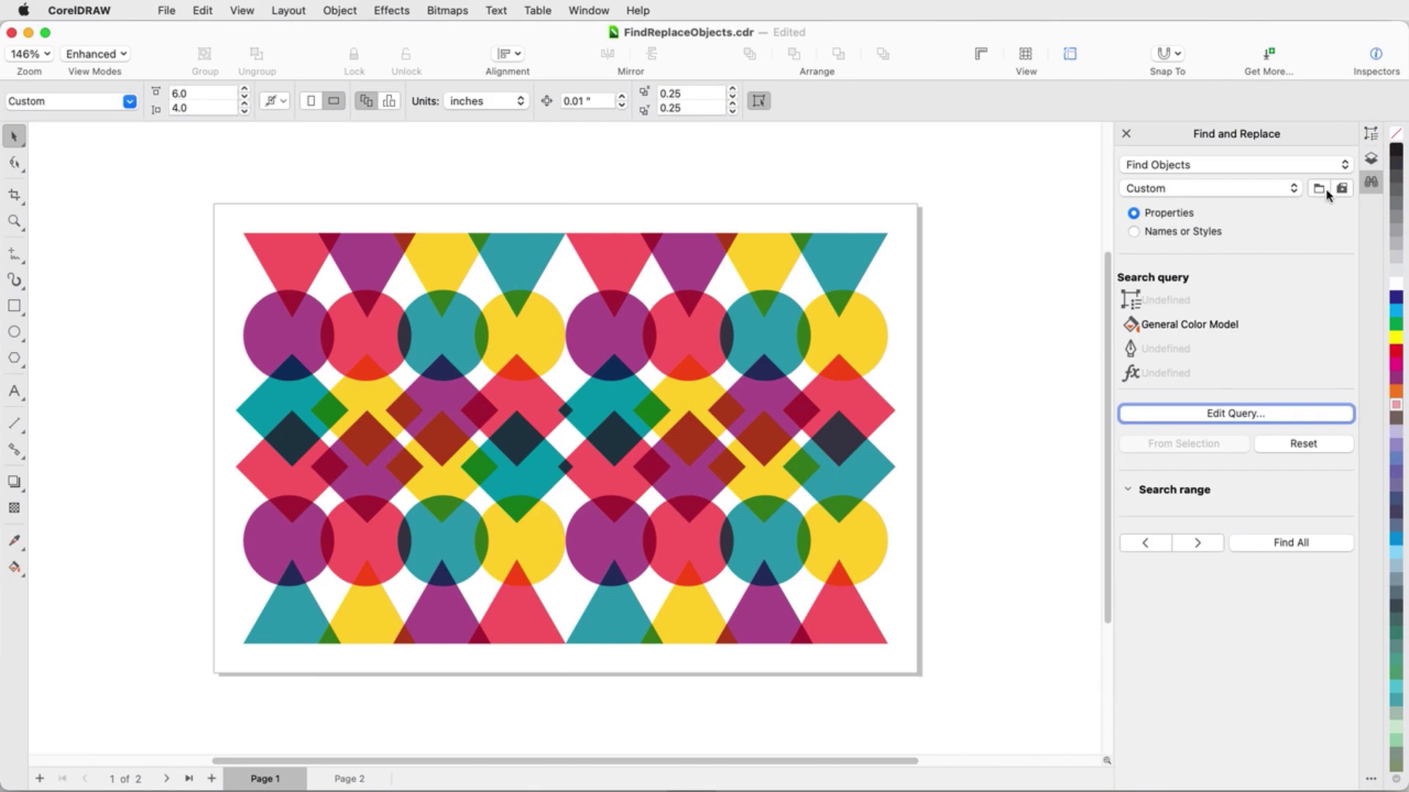
Save the query as the CMYK Fills preset.
left_click(1342, 190)
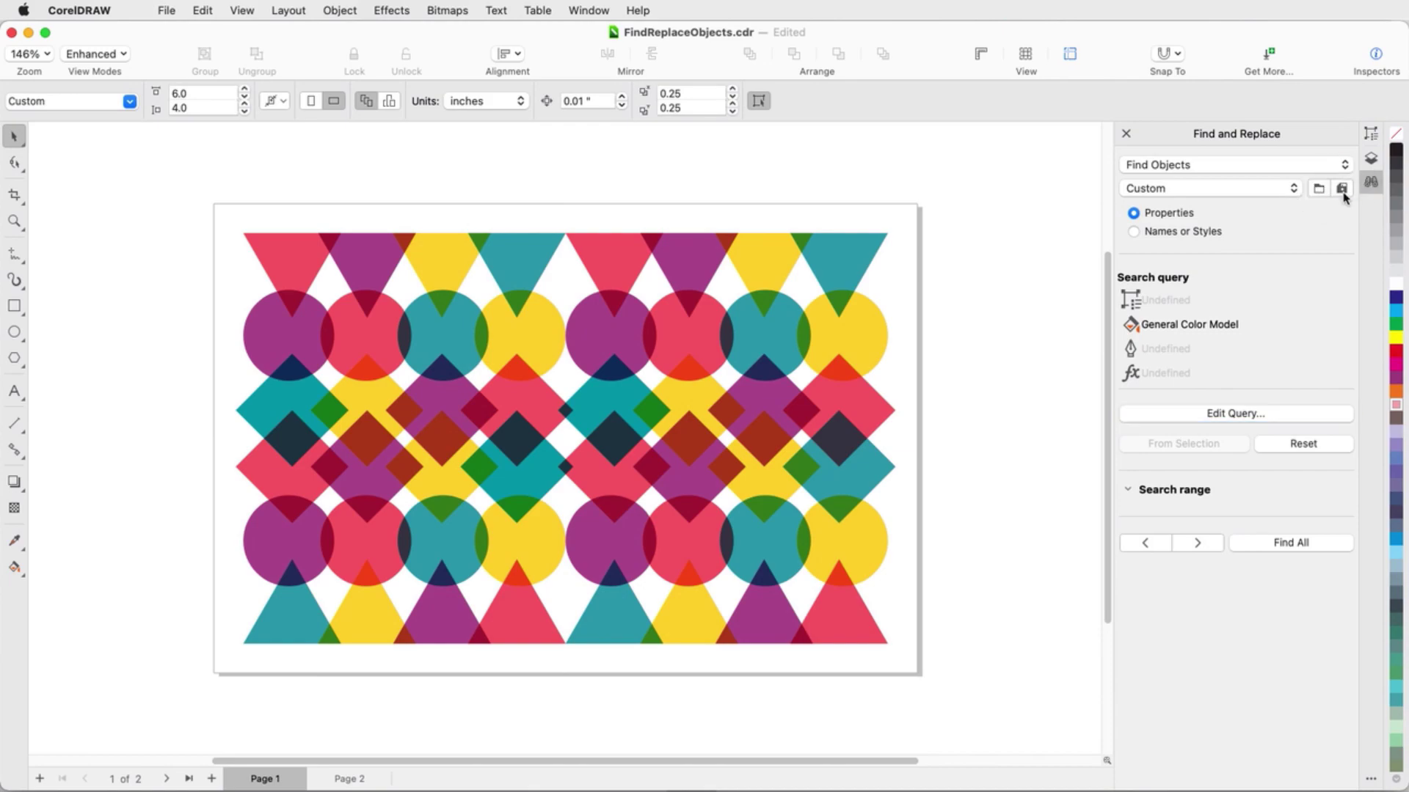
type("CMYK Fills")
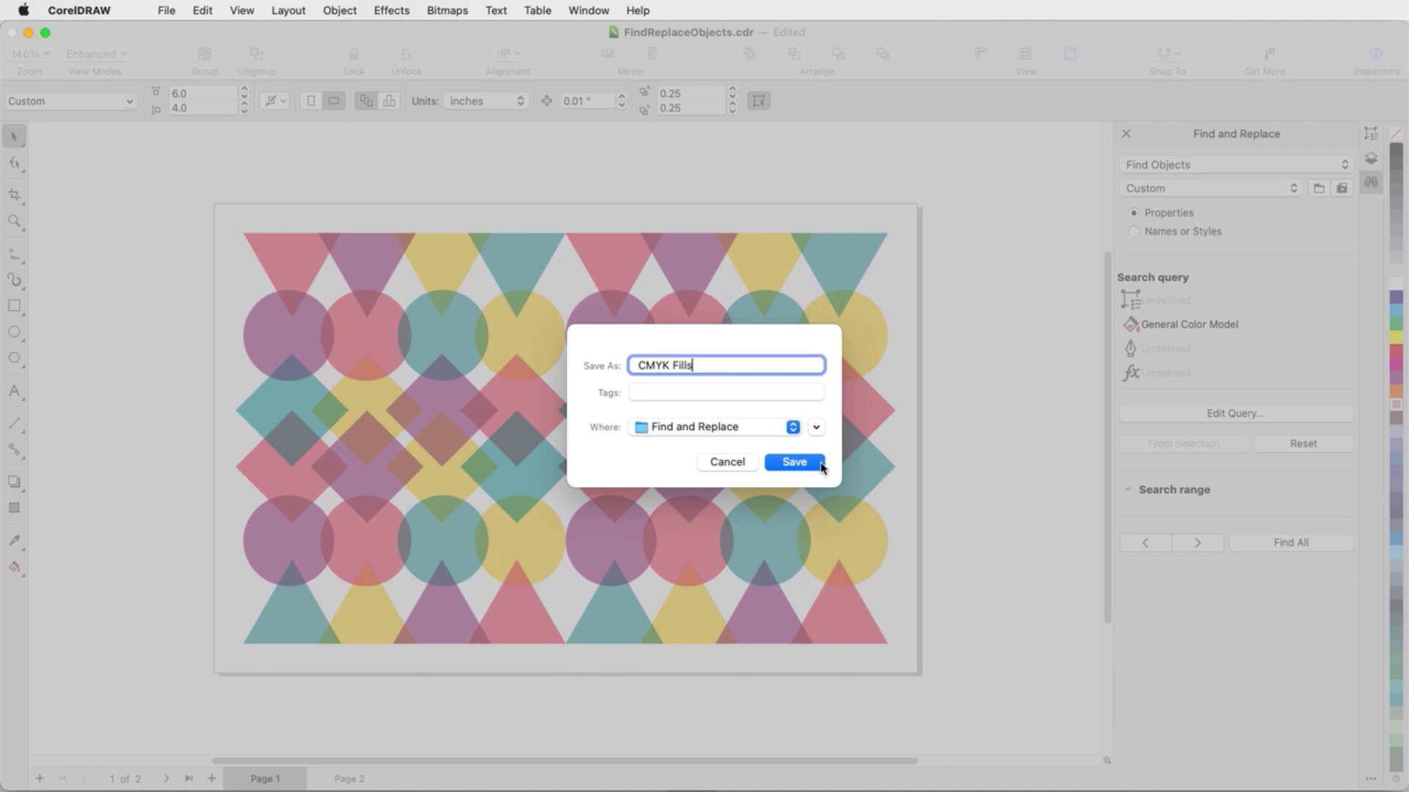
left_click(820, 467)
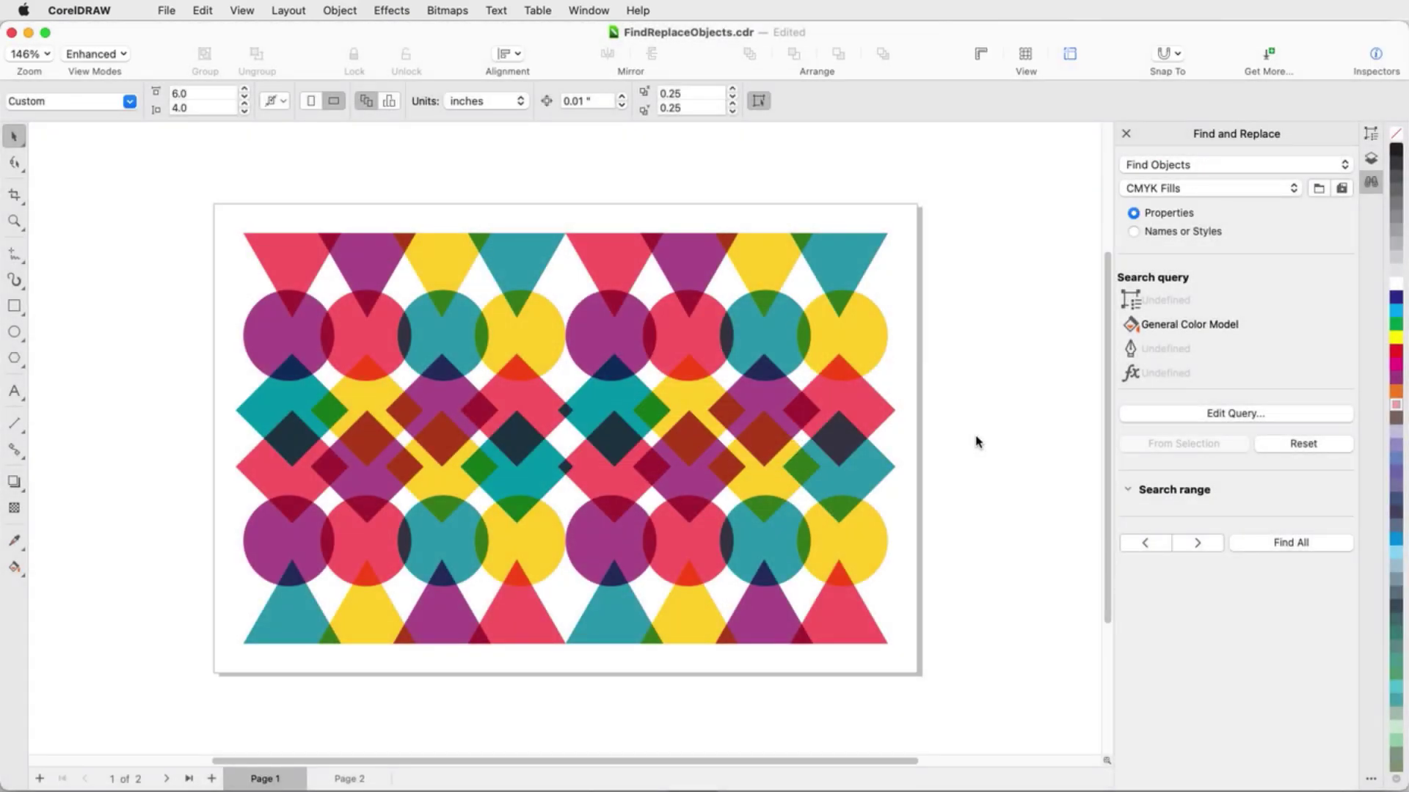
Find all CMYK-filled shapes, switch their fill to the RGB Palette, then search by Names or Styles.
left_click(1280, 543)
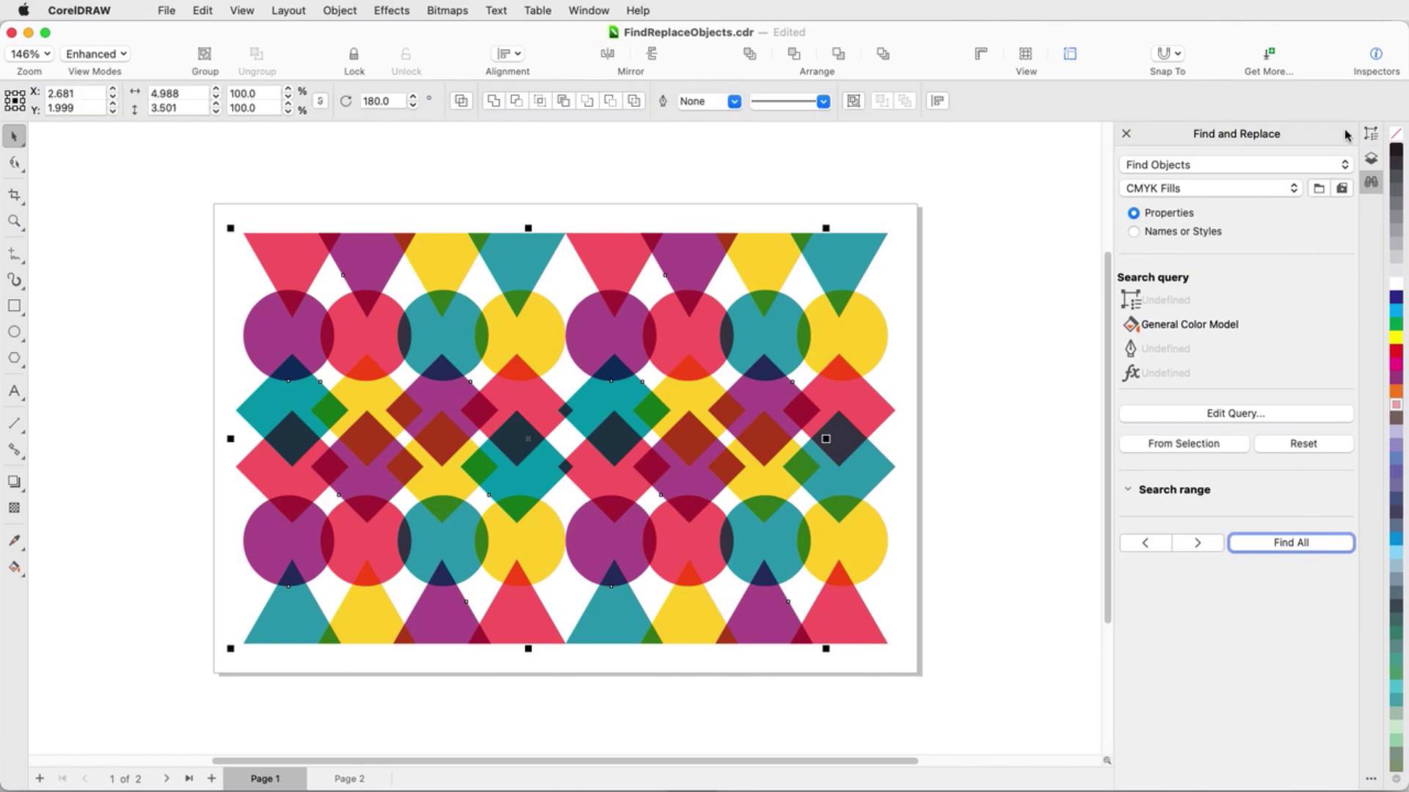
left_click(1372, 133)
left_click(1152, 158)
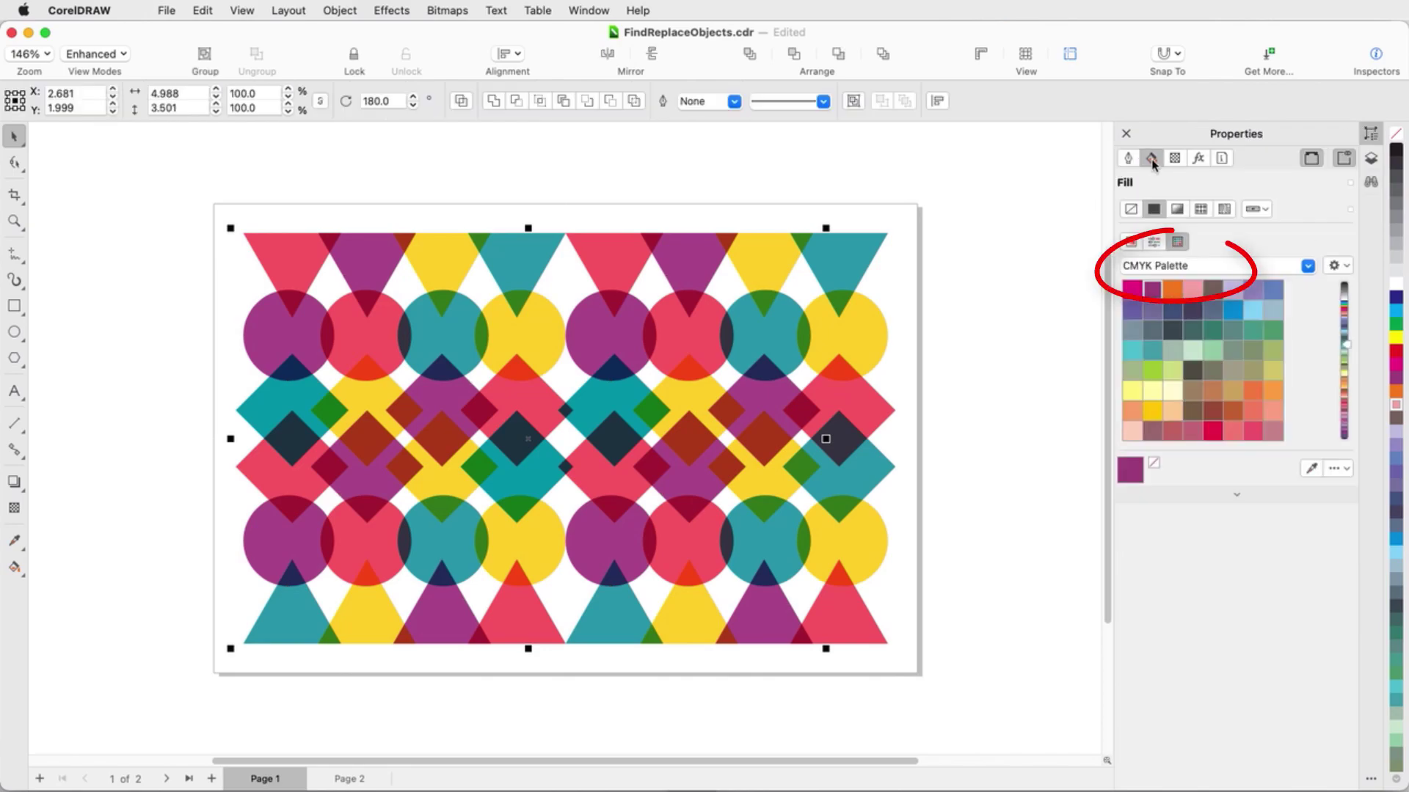
left_click(1309, 269)
left_click(1181, 499)
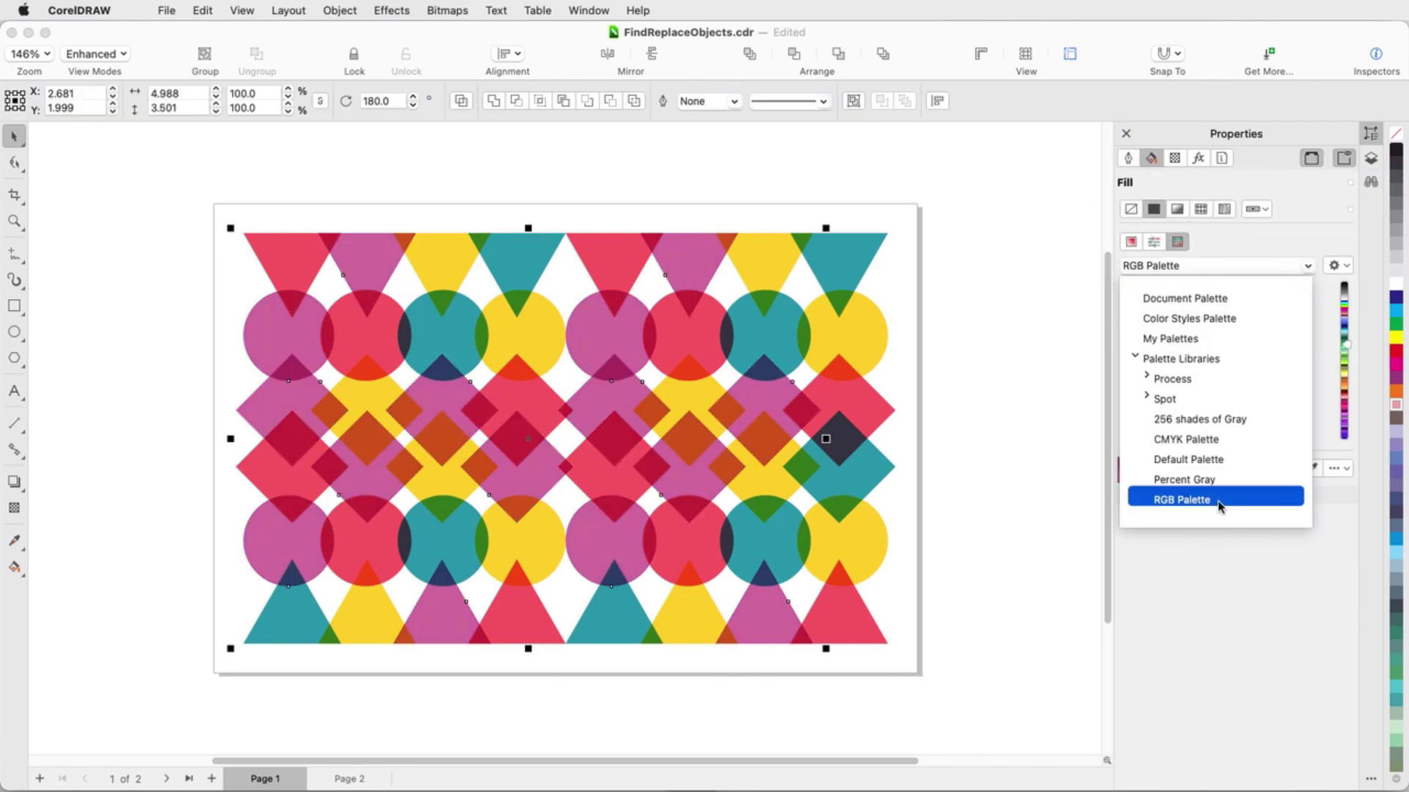
left_click(1064, 433)
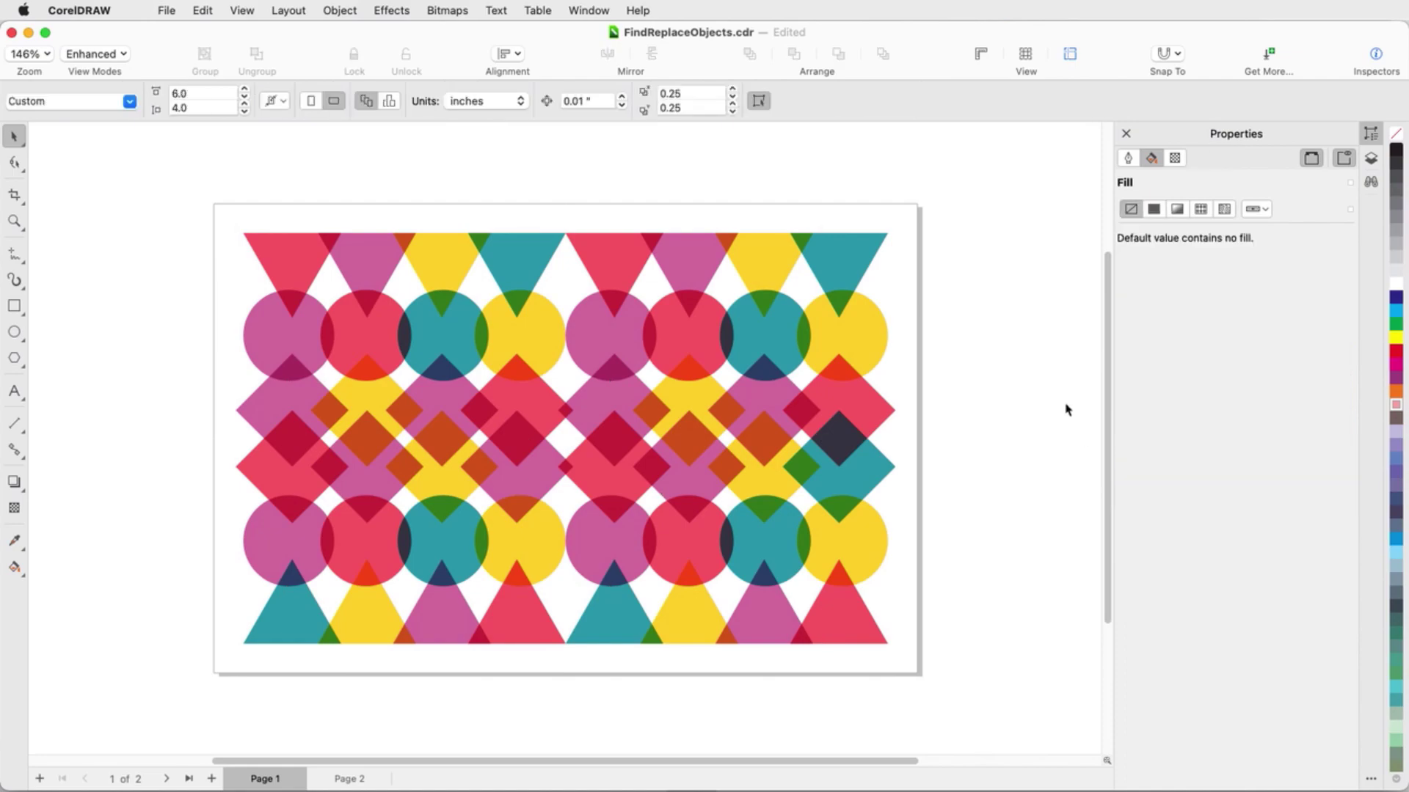
left_click(1371, 182)
left_click(1134, 231)
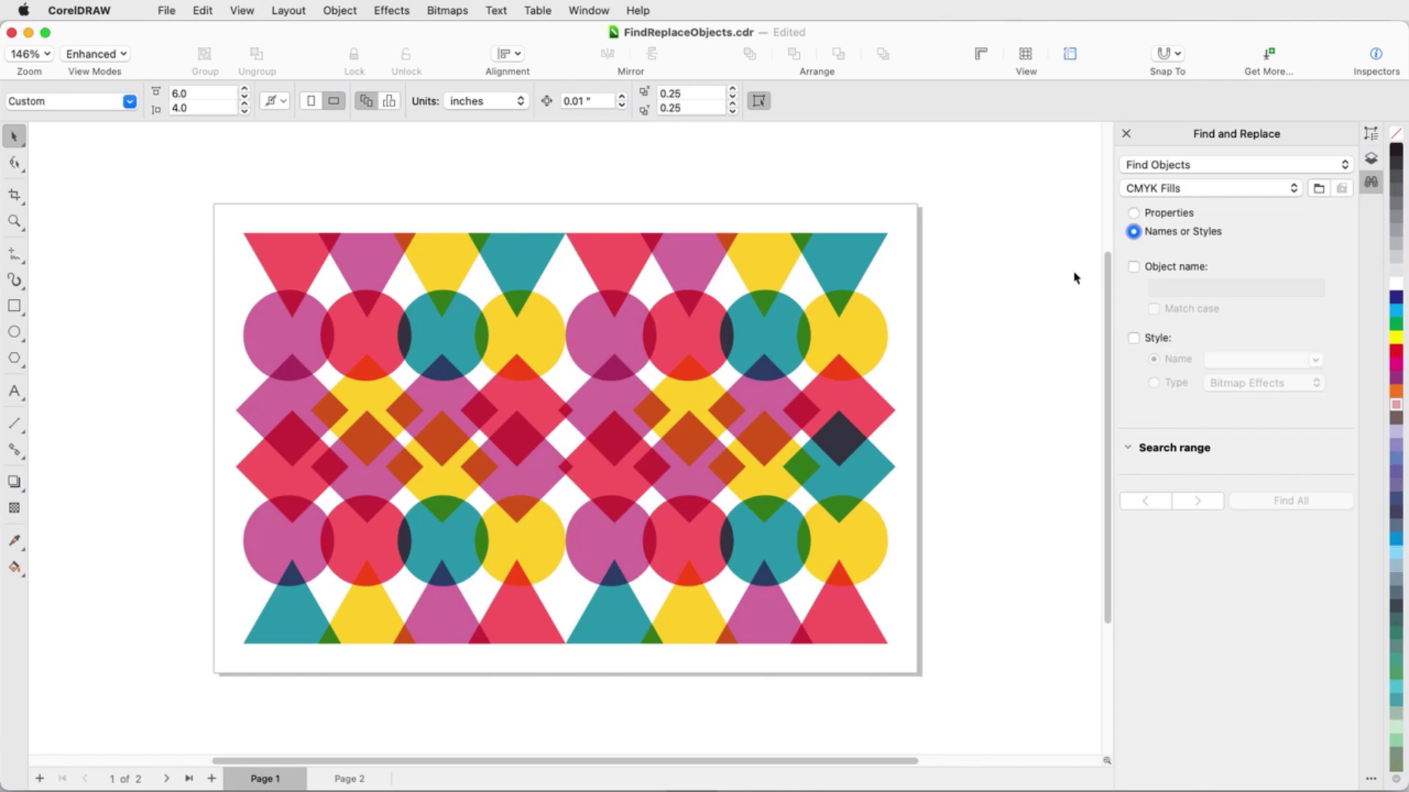
Rename the pink triangle to 'Purple Triangle' in the Objects docker.
left_click(1371, 160)
right_click(1209, 364)
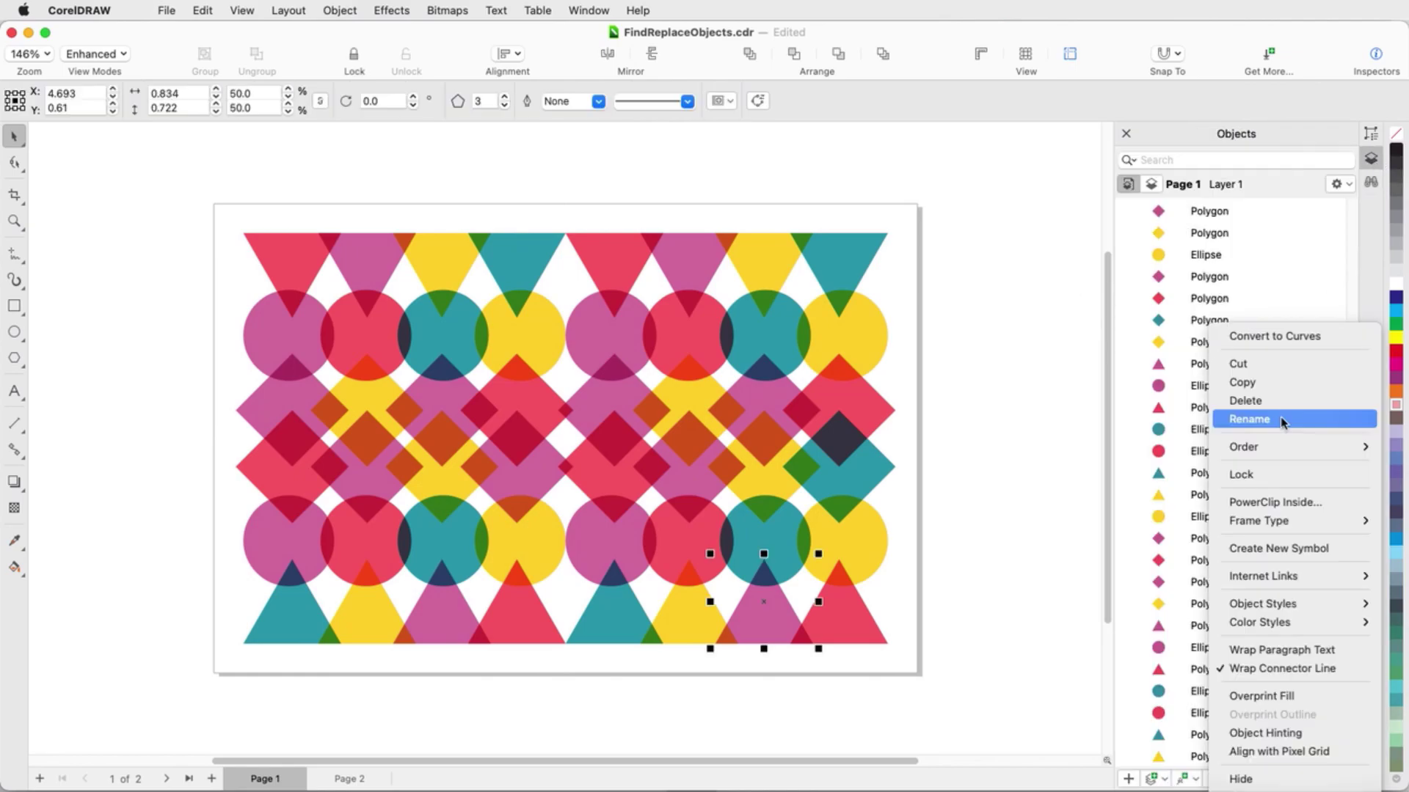
left_click(1283, 422)
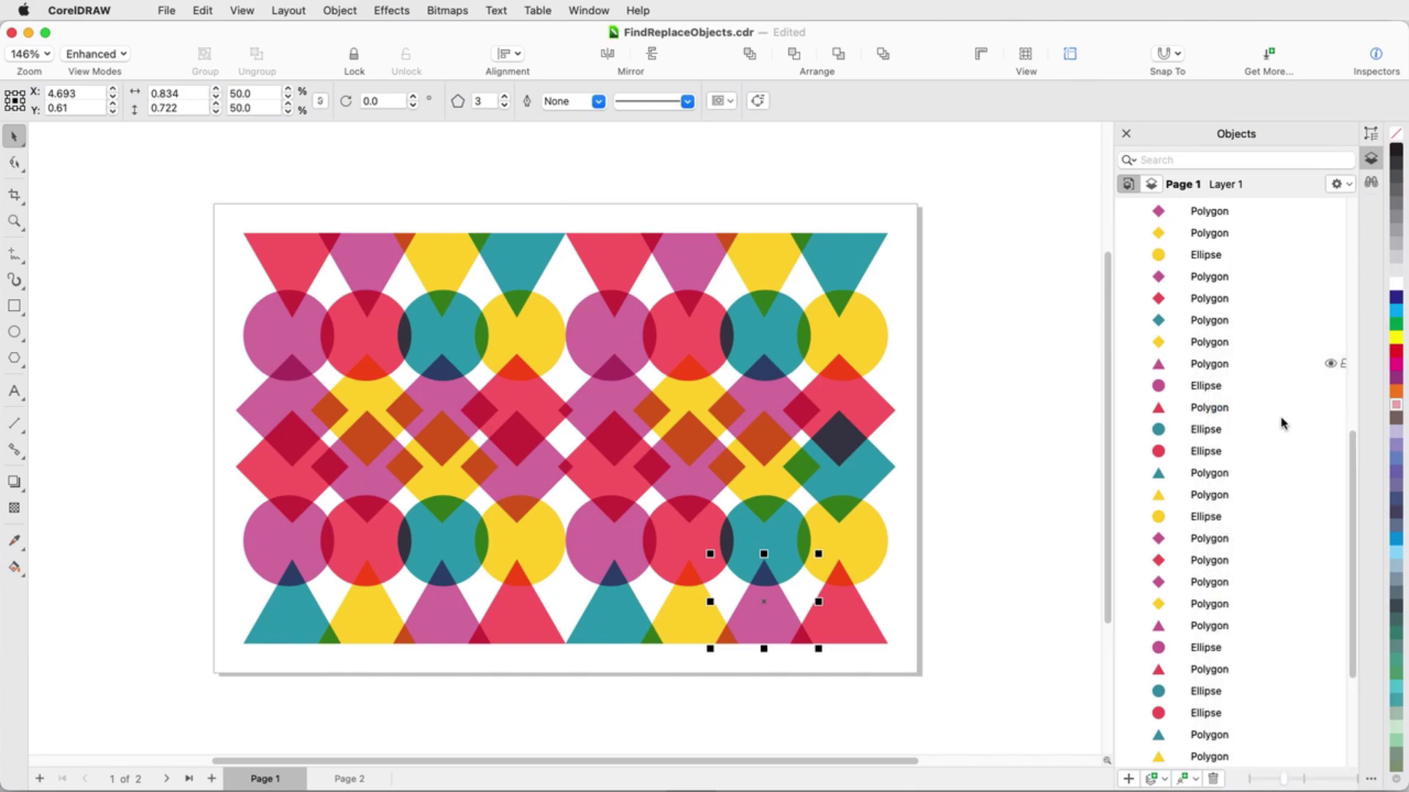
type("Purple Triangle")
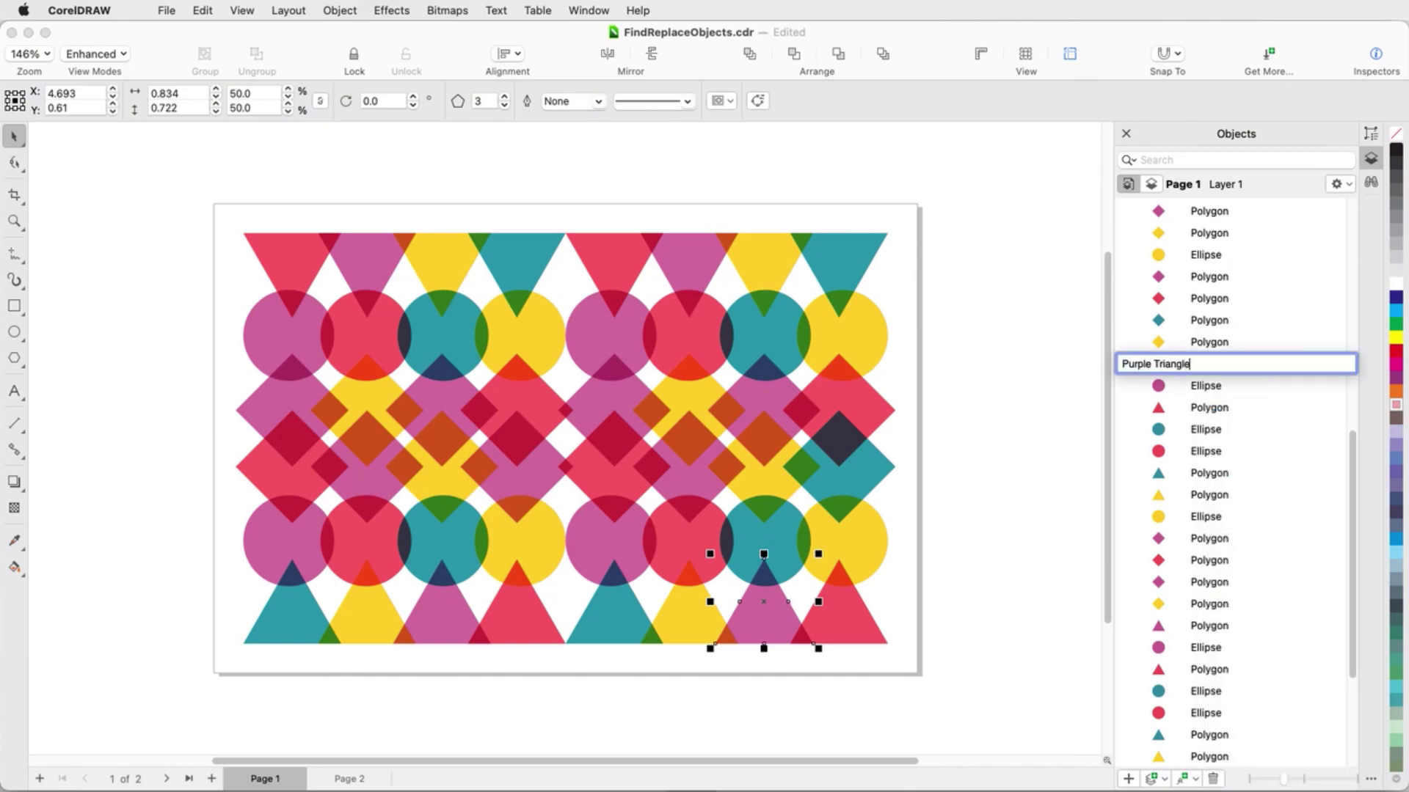
key("Return")
Search by object name for 'purple triangle' and find all matches.
left_click(1371, 182)
left_click(1133, 267)
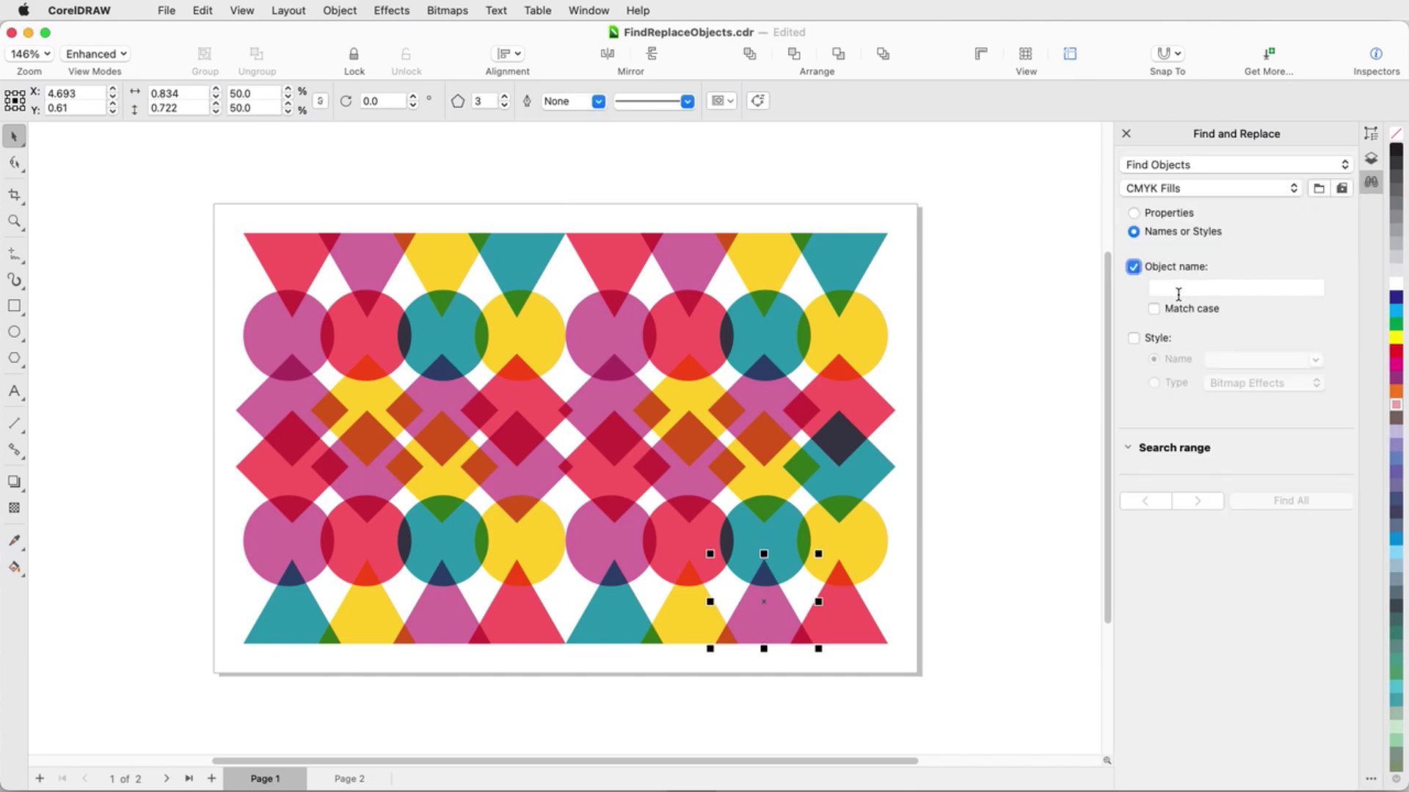
left_click(1174, 288)
type("purple triangle")
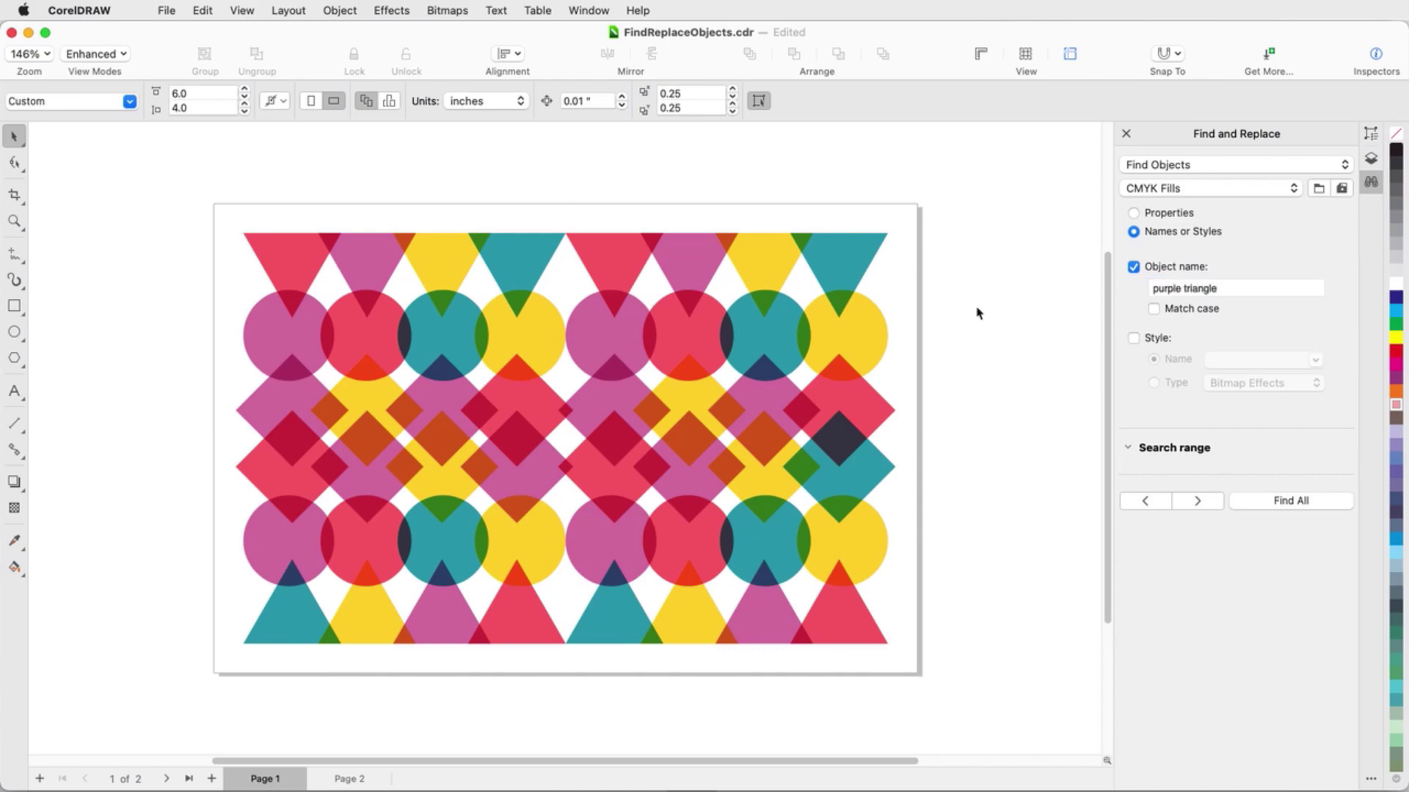
left_click(1271, 502)
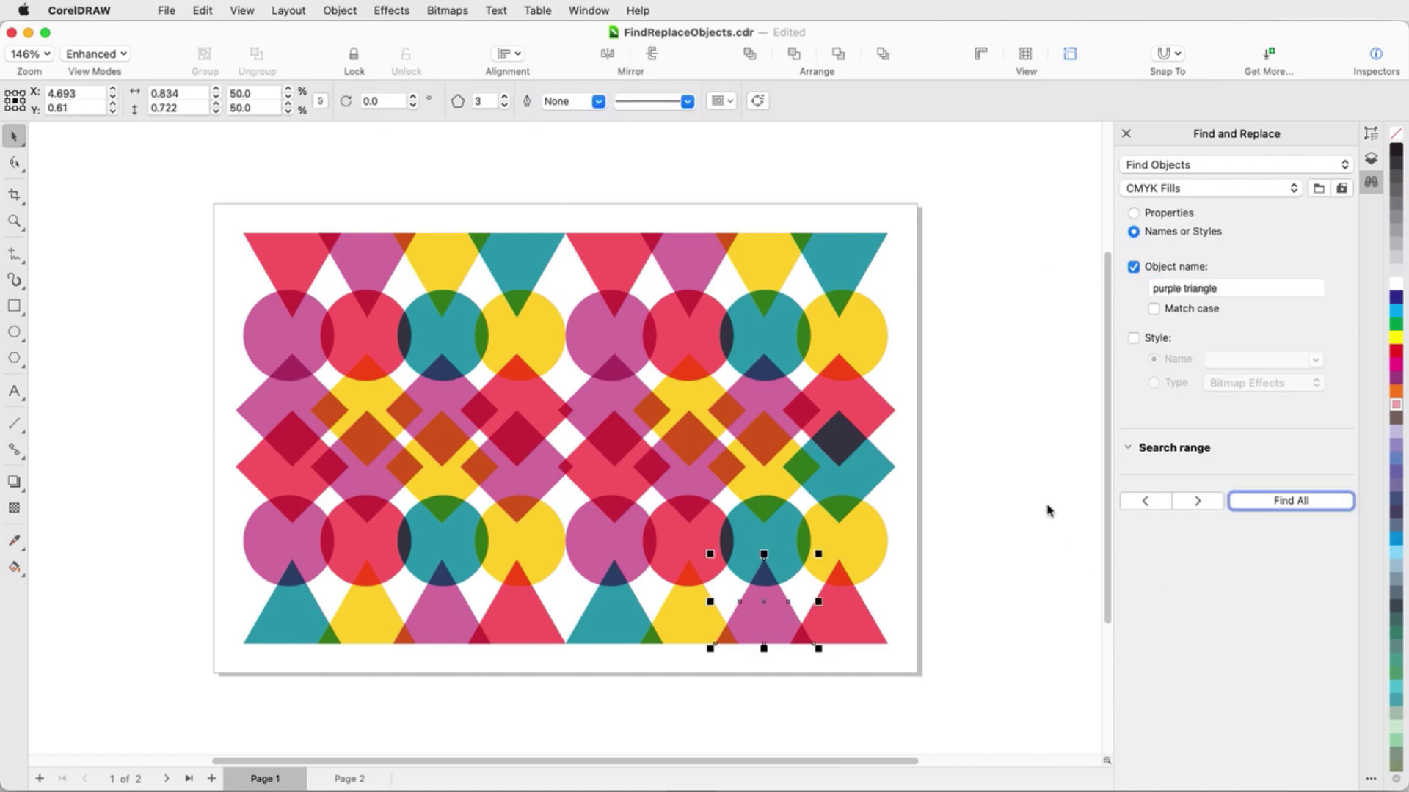
Give the top-right teal triangle a Bitmap Pattern transparency.
left_click(991, 352)
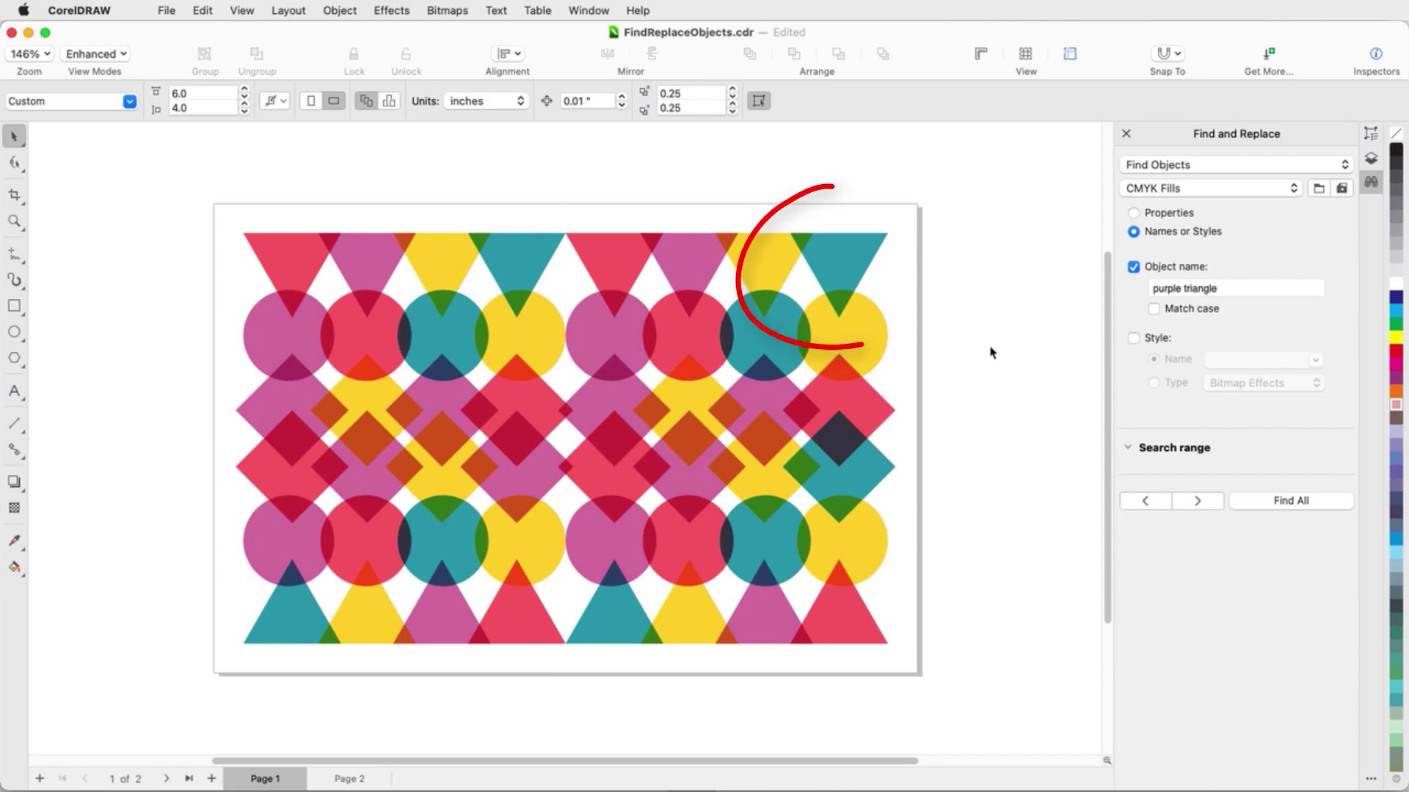
left_click(841, 272)
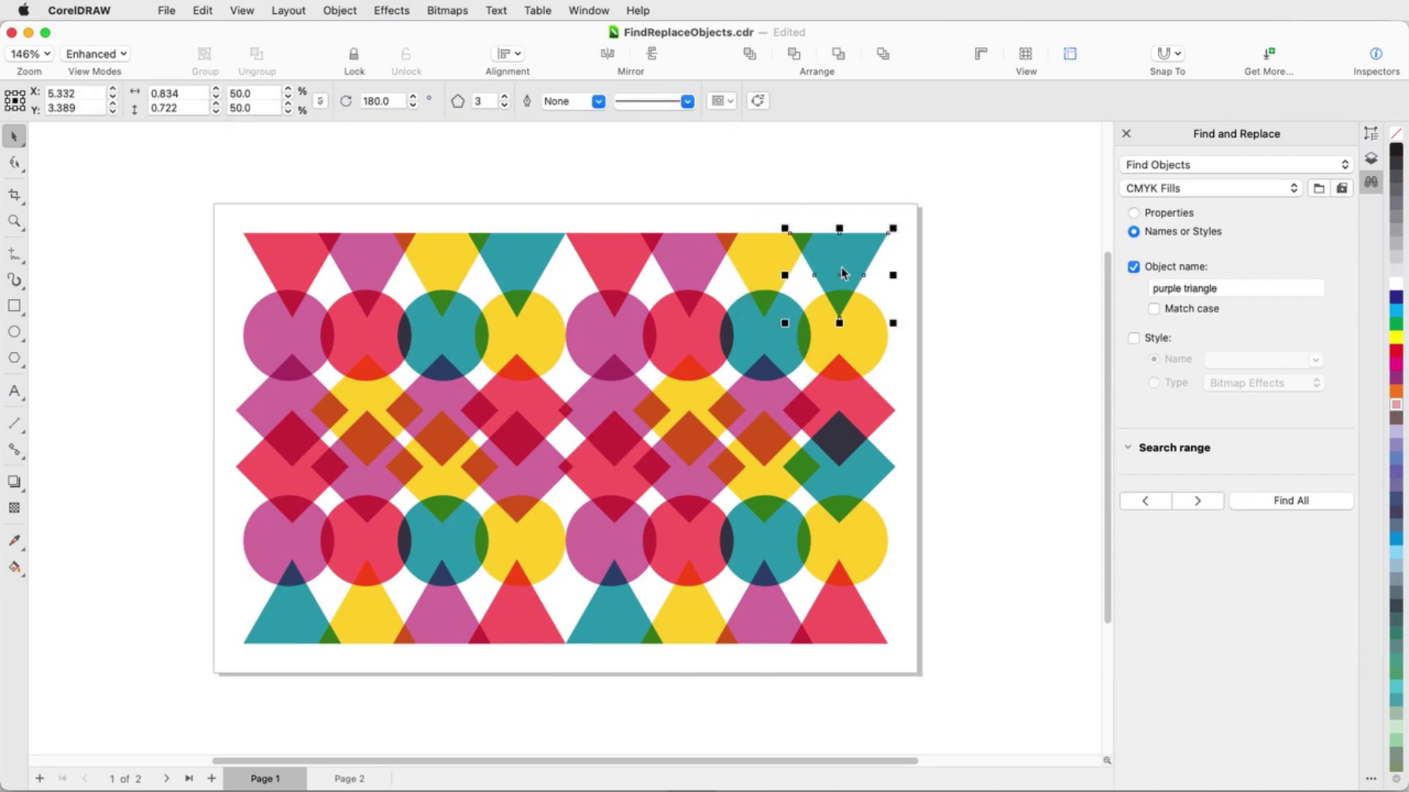
left_click(1372, 136)
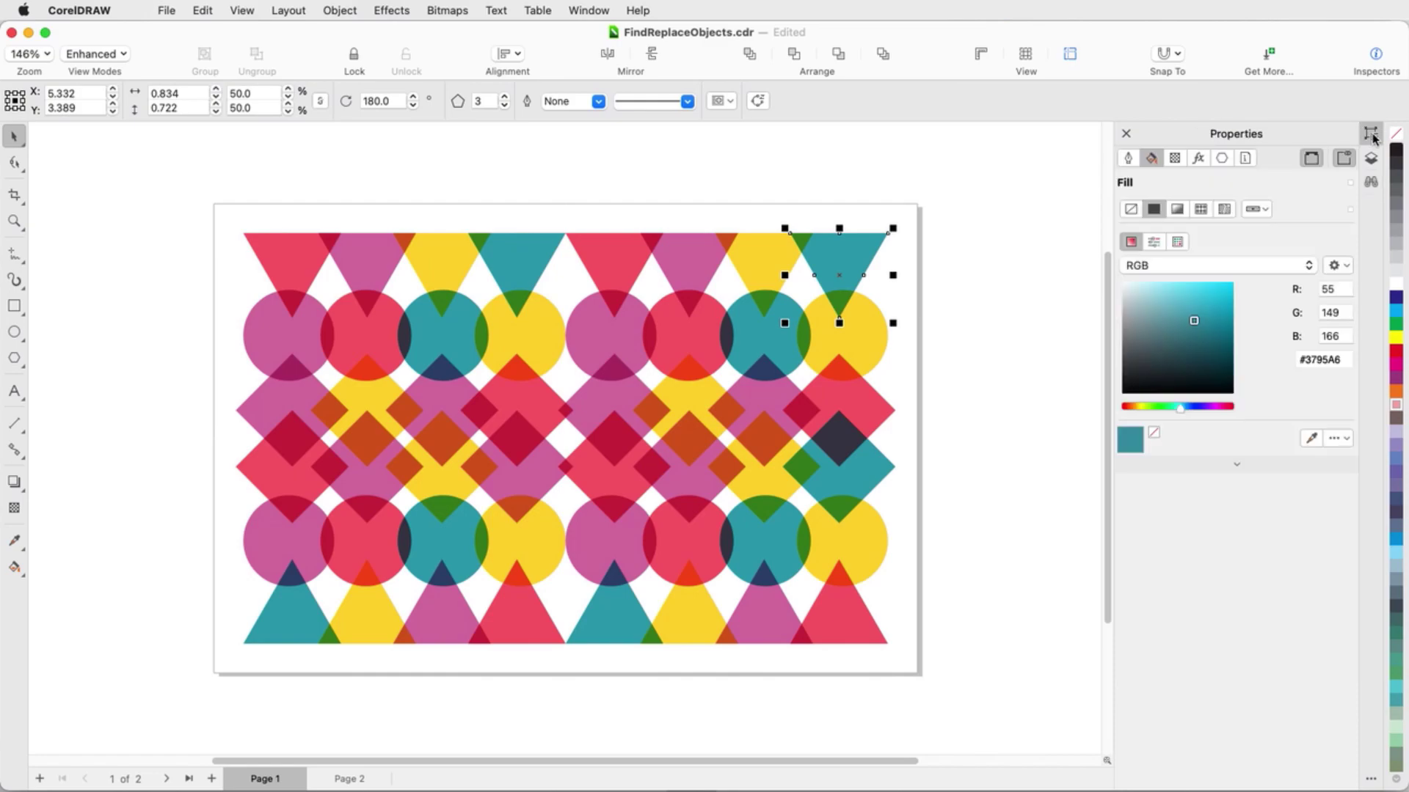
left_click(1173, 160)
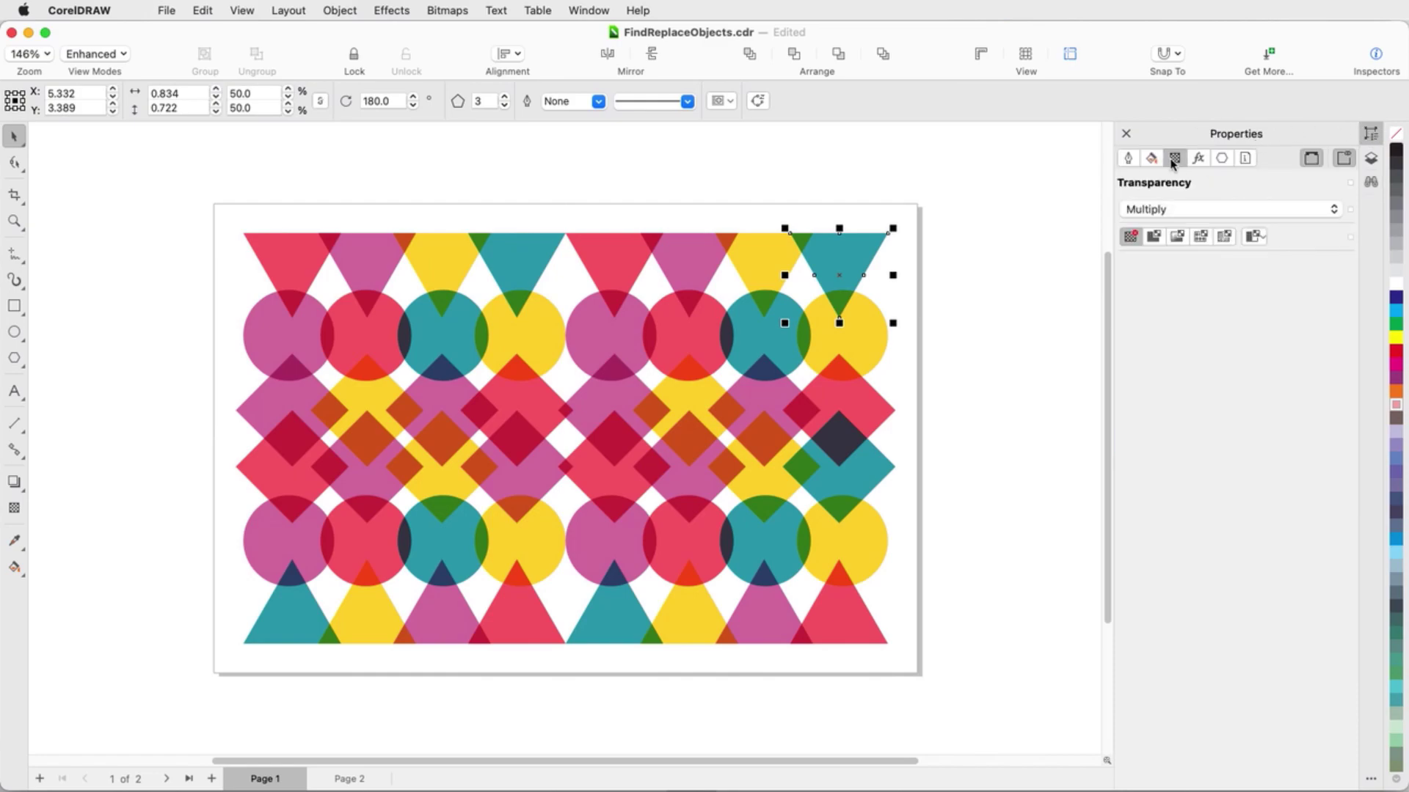
left_click(1225, 237)
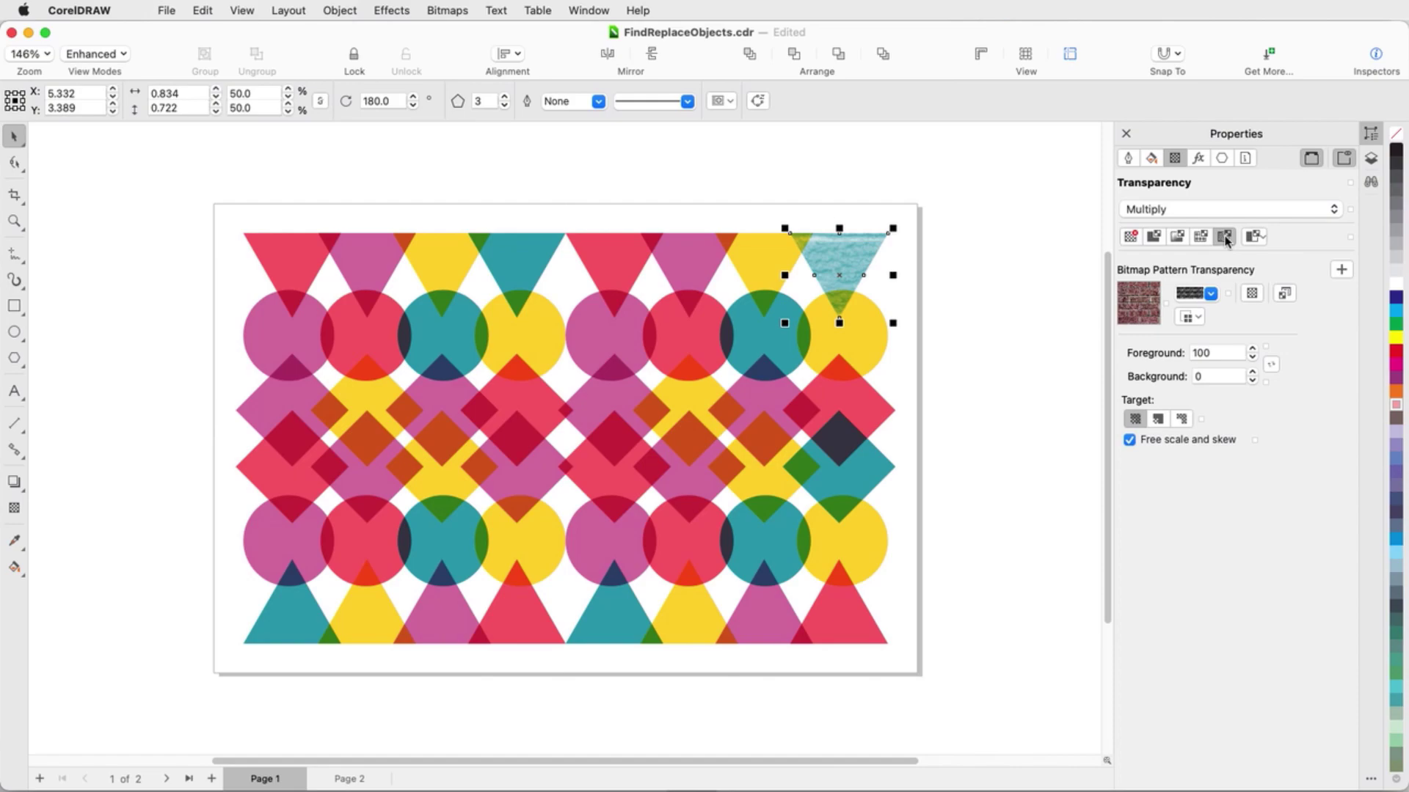
left_click(1060, 270)
Save the triangle's transparency as a new object style named 'Cloud'.
right_click(844, 257)
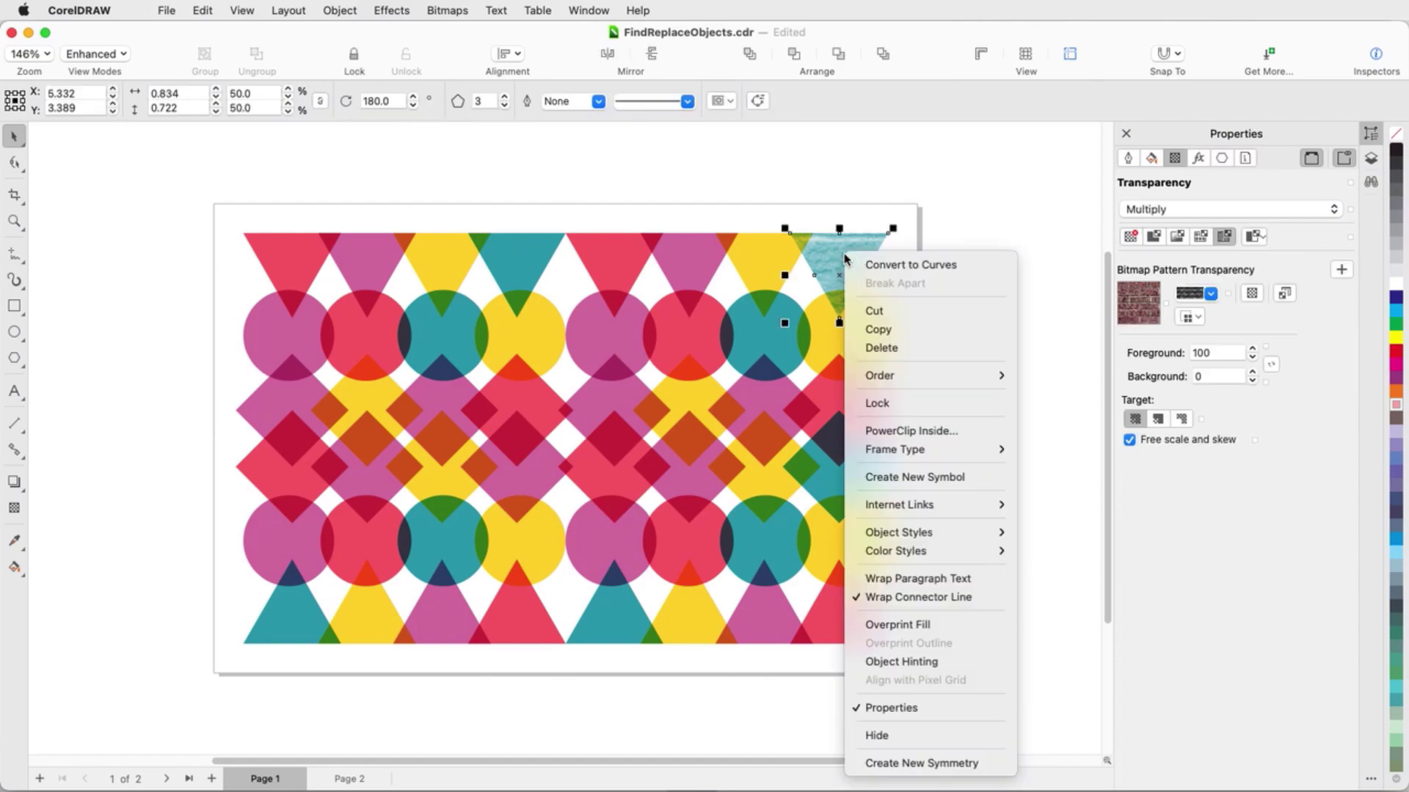
mouse_move(961, 532)
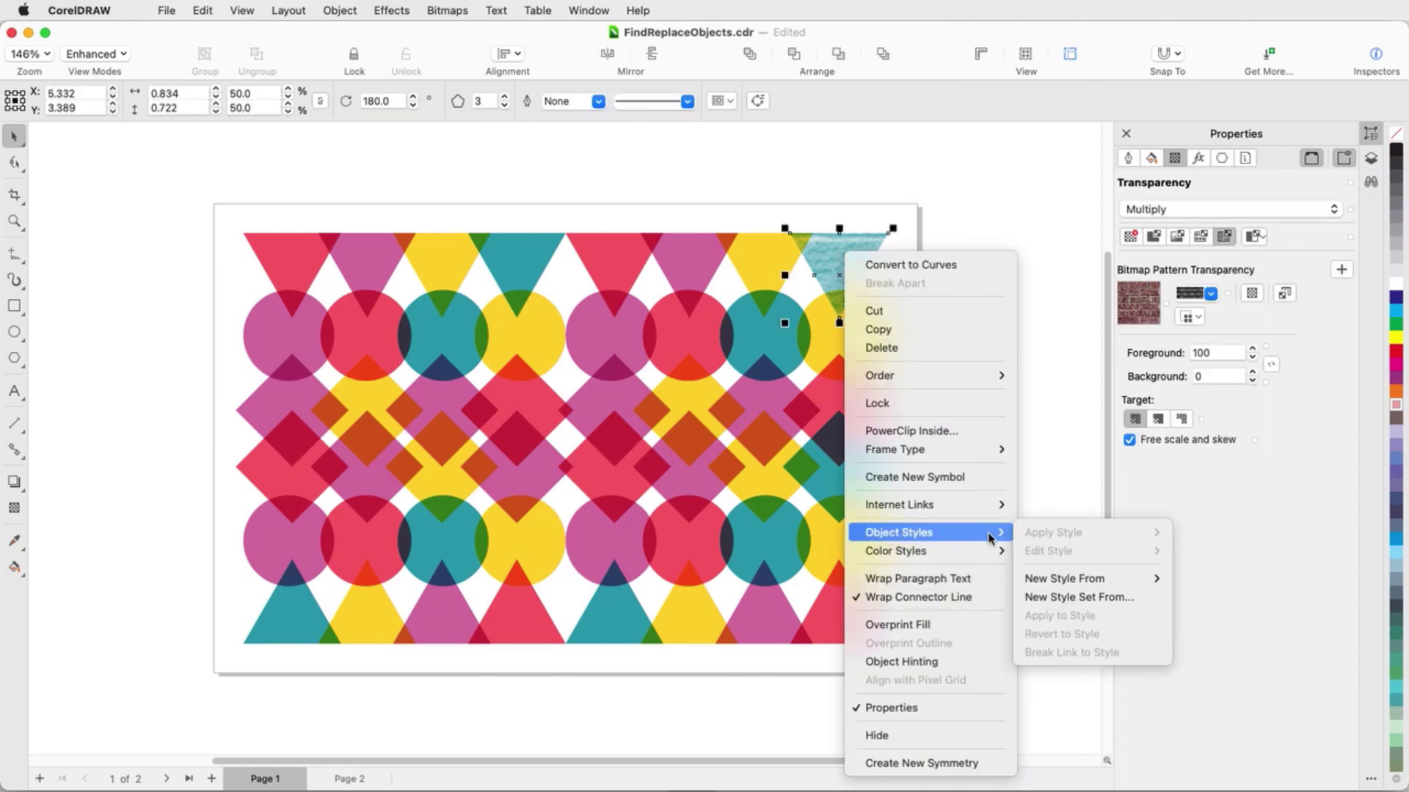
mouse_move(1082, 583)
left_click(1221, 615)
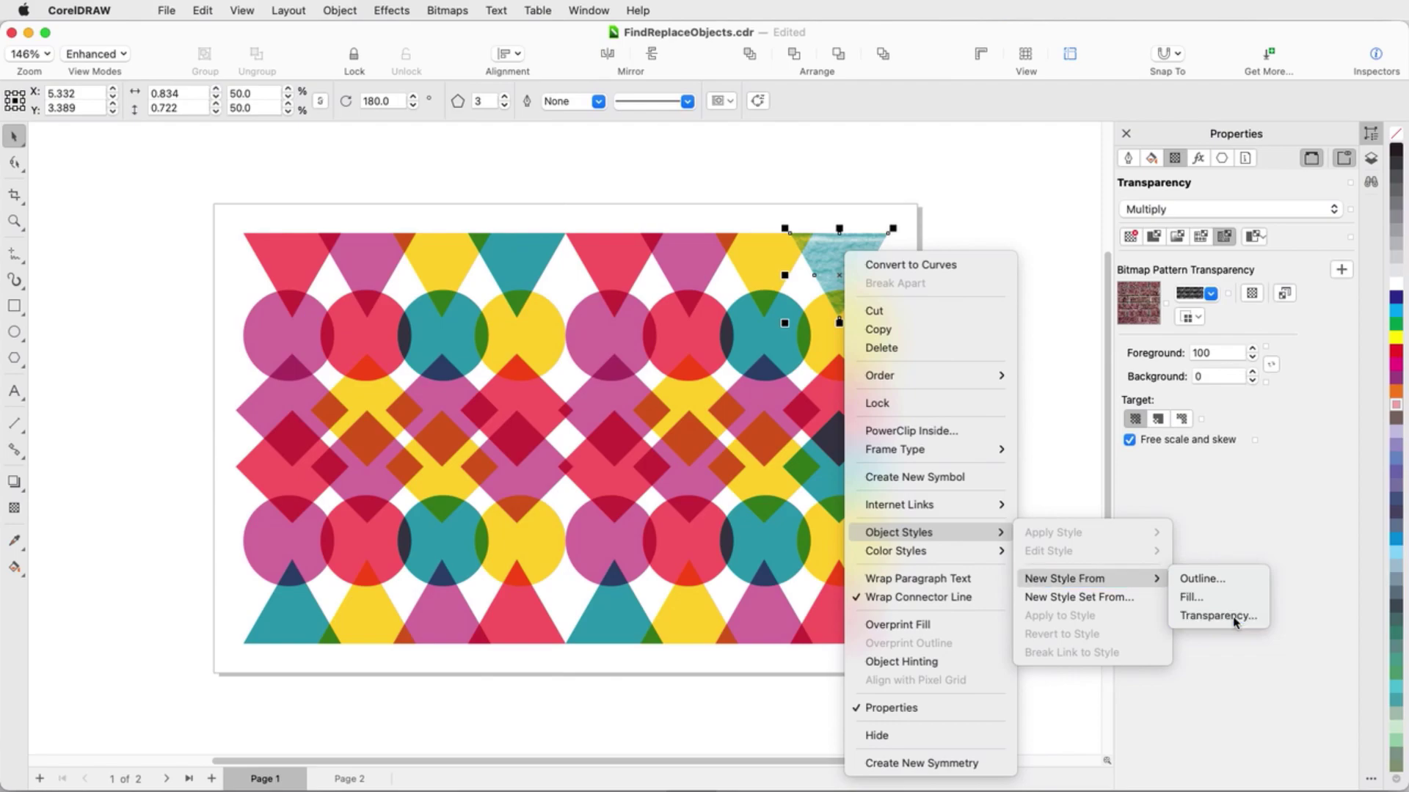
type("Cloud")
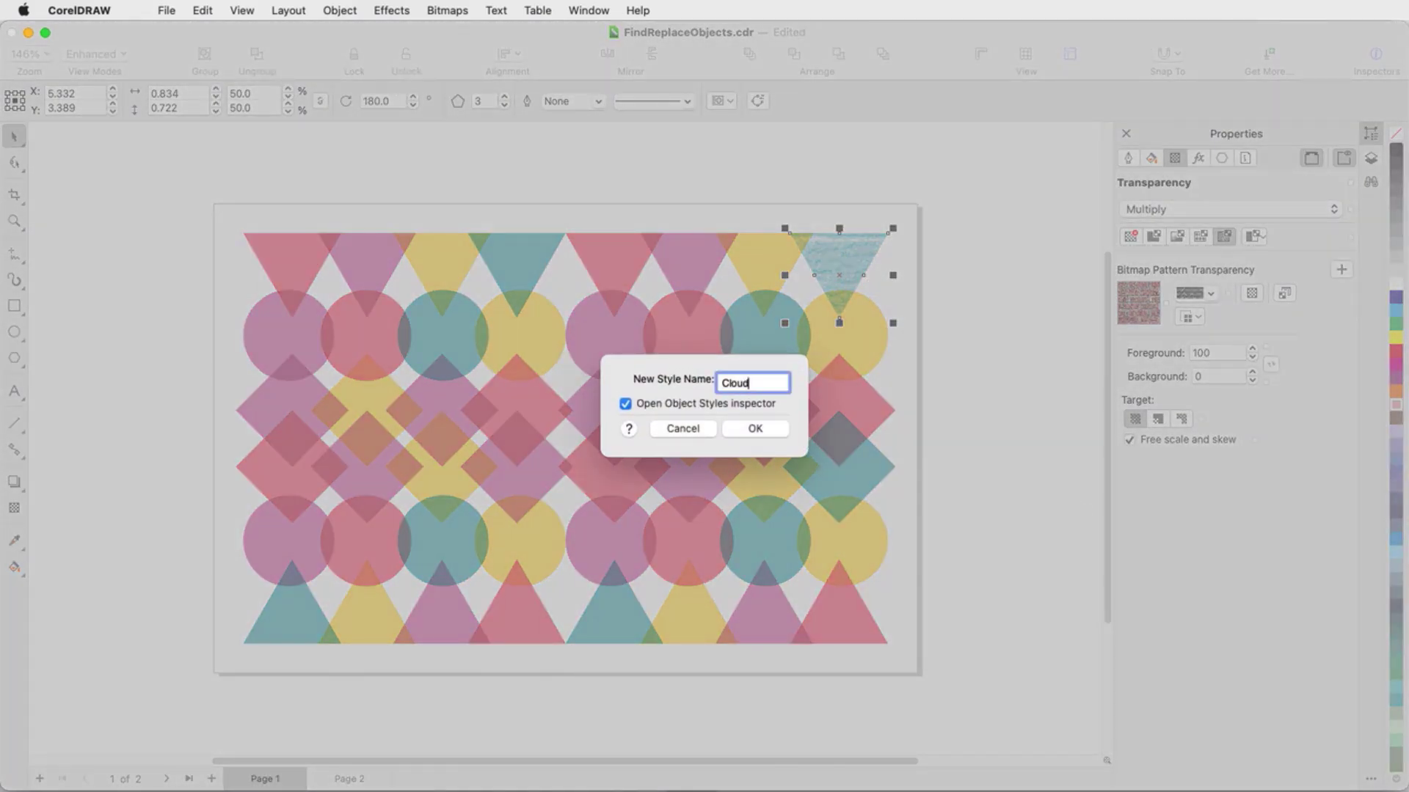
key("Return")
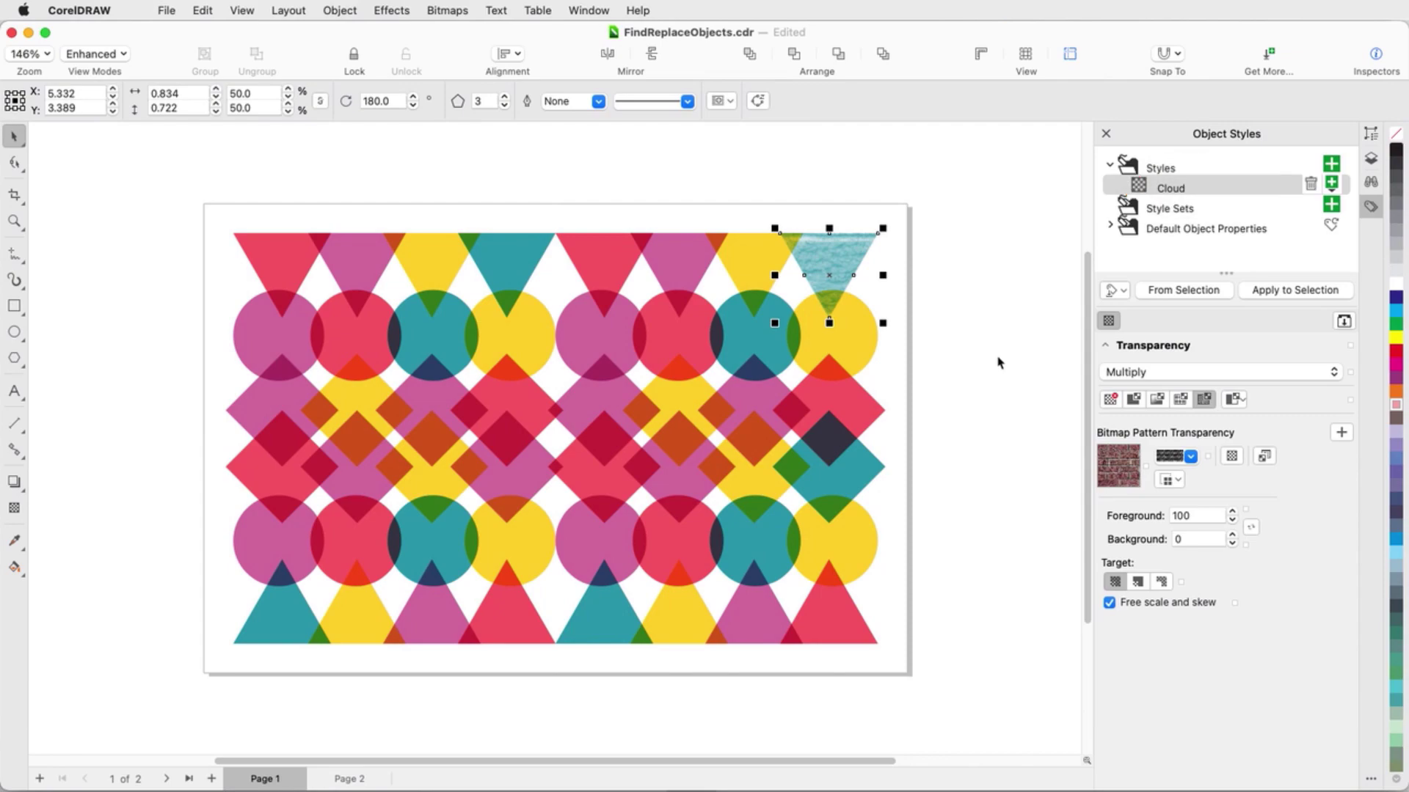
Apply the Cloud style to the upper-right diamond, then find all objects using the Cloud style.
mouse_move(1168, 189)
left_mouse_down()
mouse_move(843, 403)
mouse_move(685, 330)
mouse_move(741, 543)
left_mouse_up()
left_click(1370, 182)
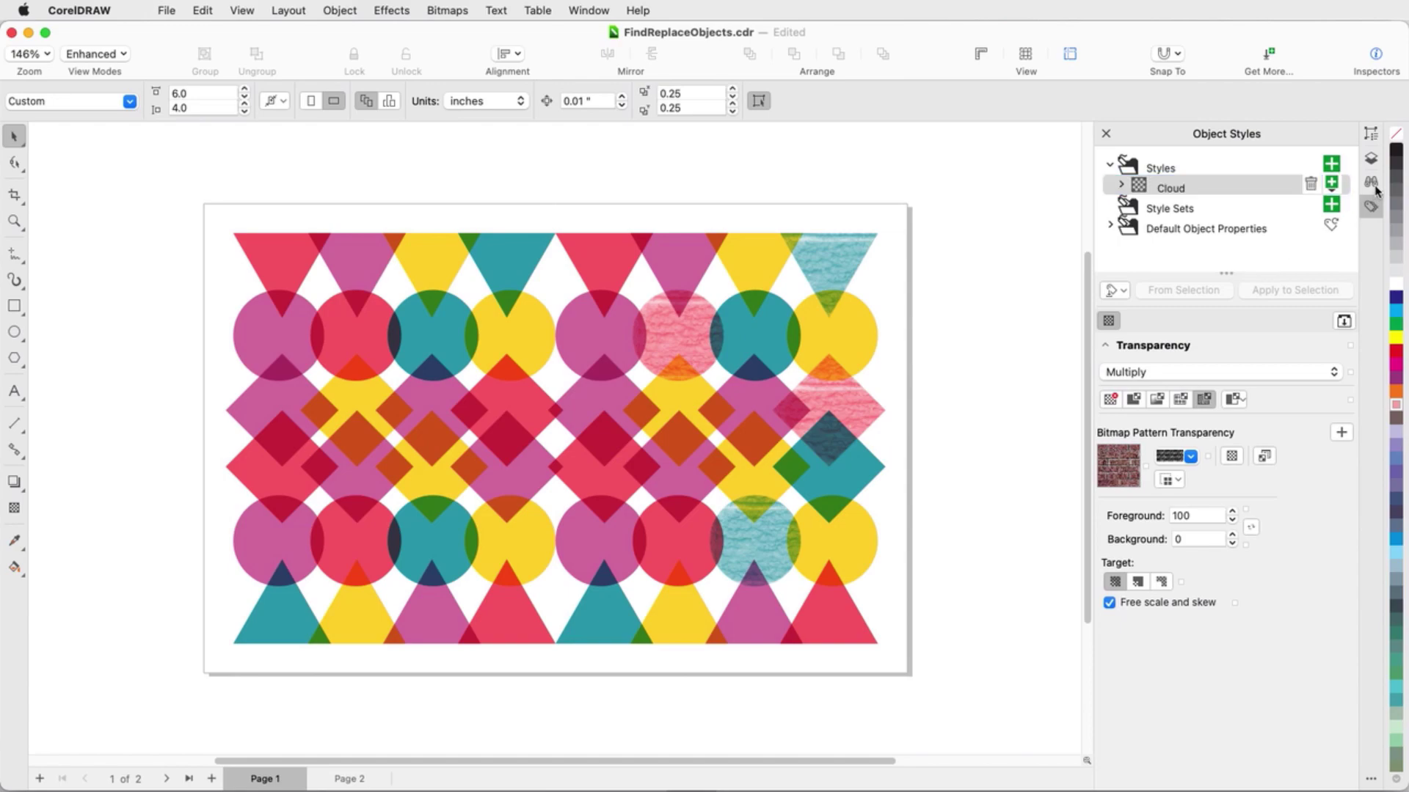
left_click(1113, 267)
left_click(1113, 337)
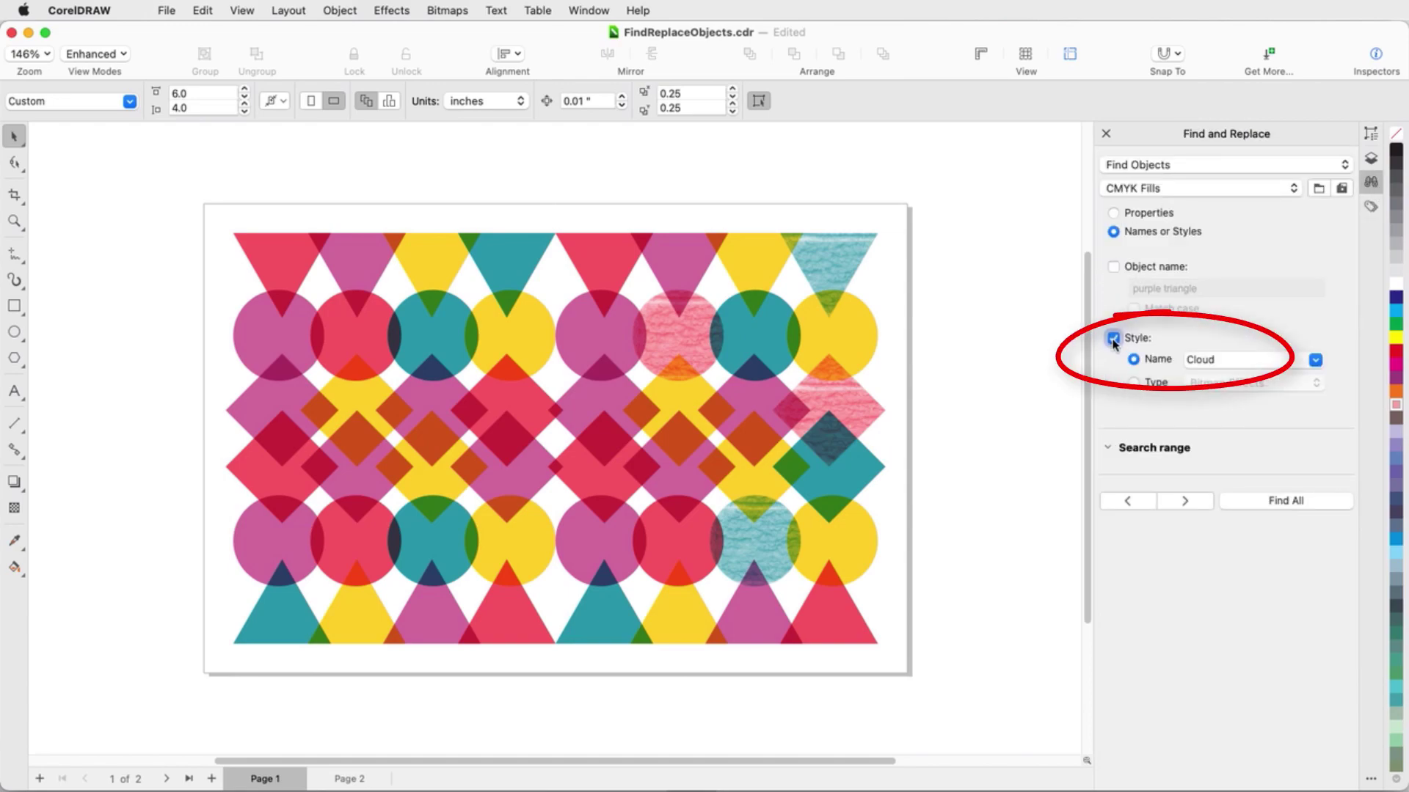
left_click(1259, 502)
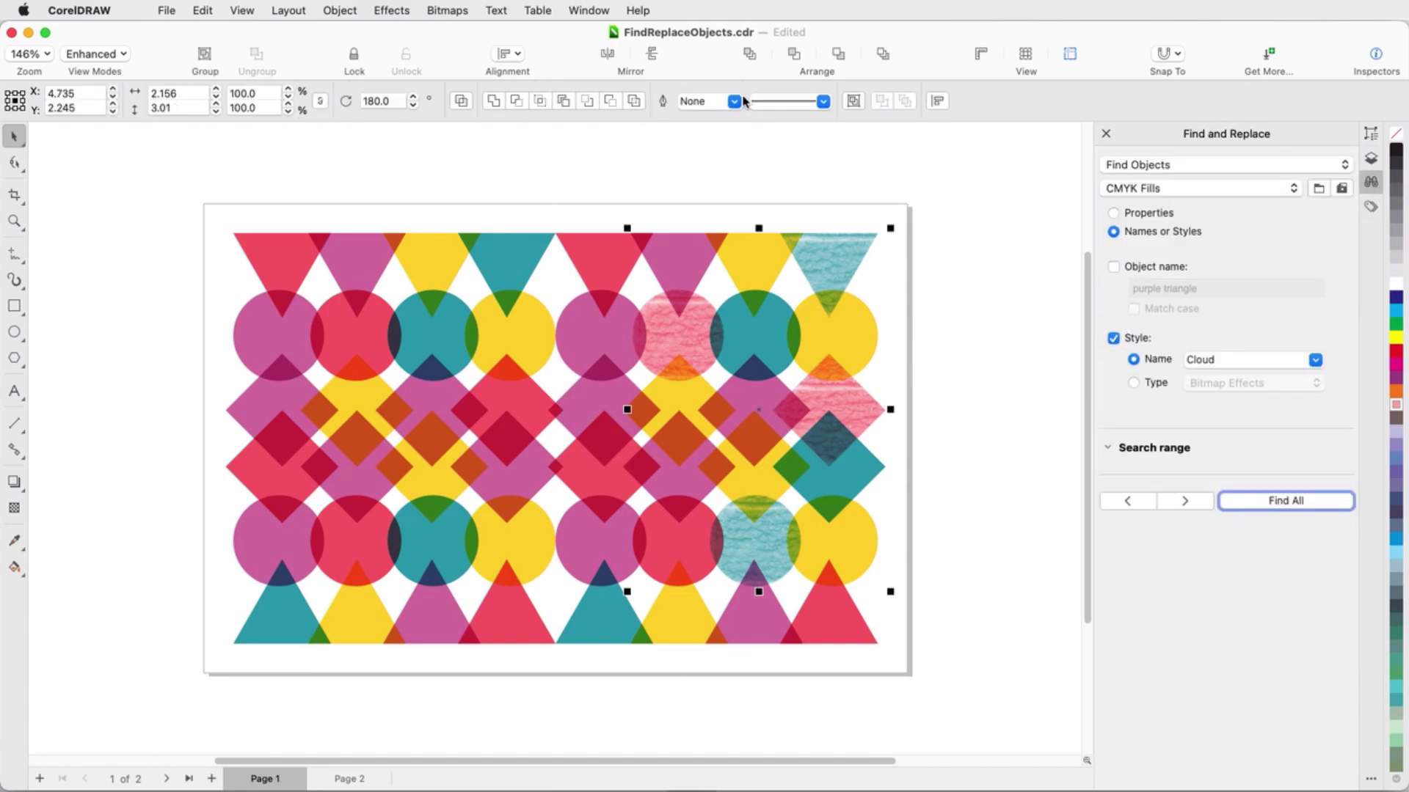
Give the found Cloud-style shapes an 8.0 px outline.
left_click(734, 101)
scroll(703, 172, "down", 3)
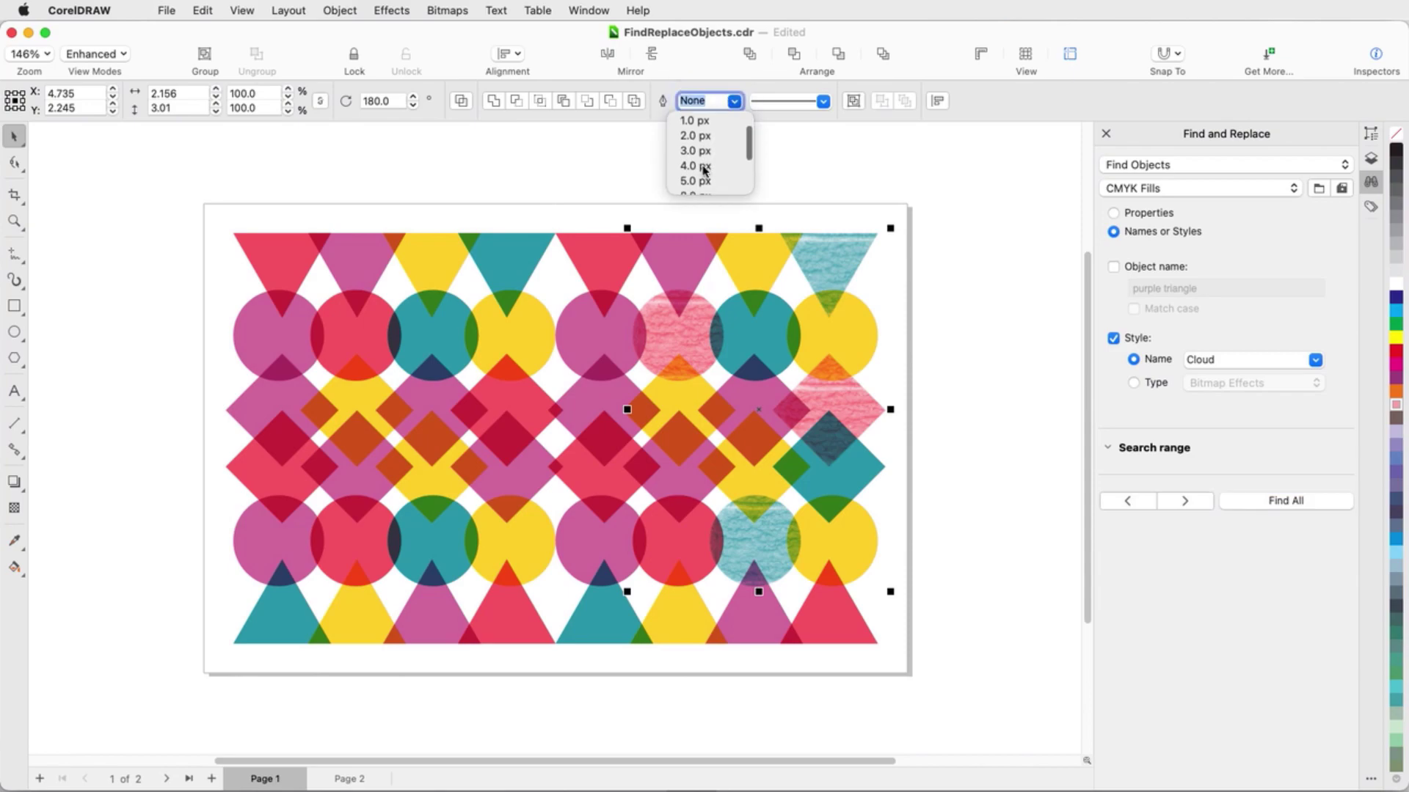
left_click(701, 182)
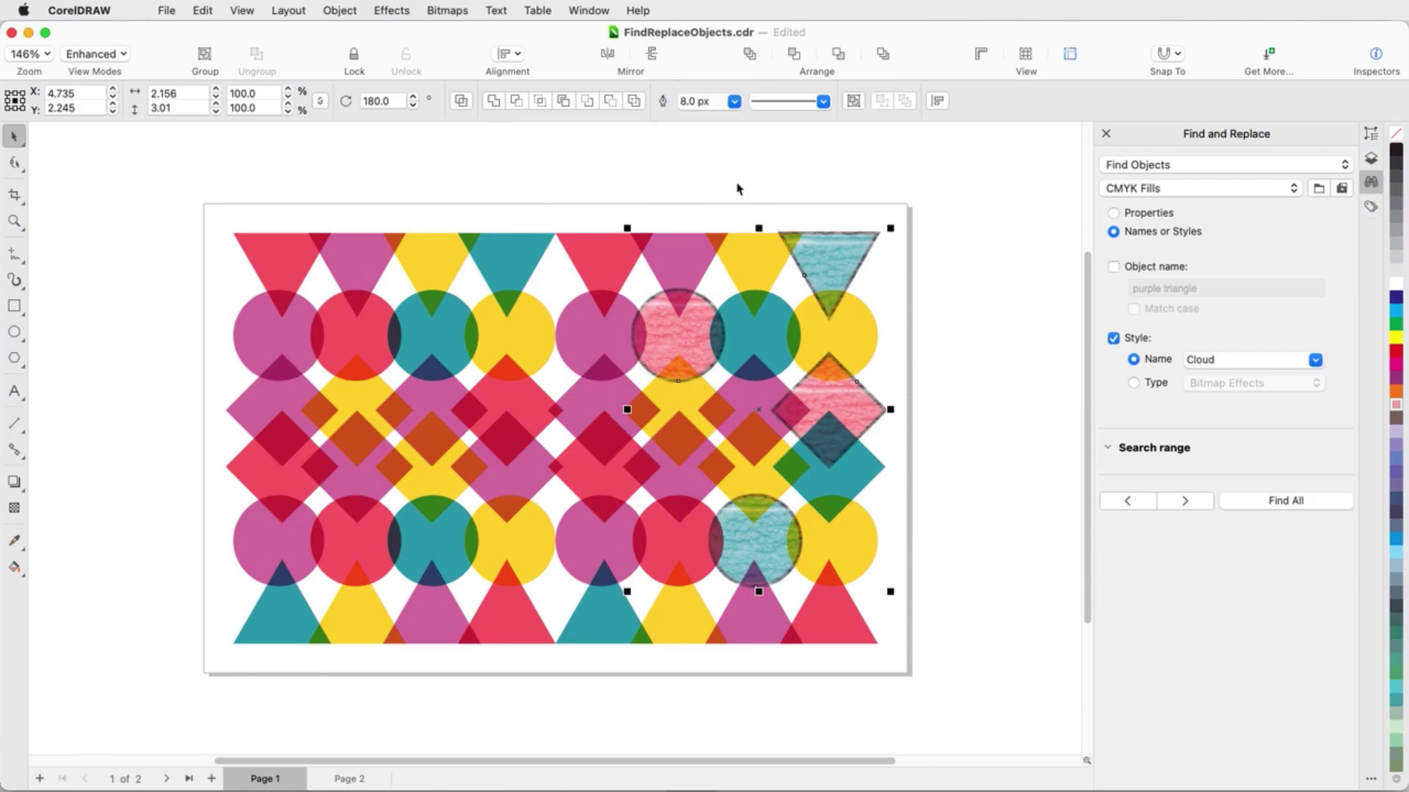
Deselect the shapes and set the style search to the Transparency style type.
left_click(969, 230)
left_click(1133, 382)
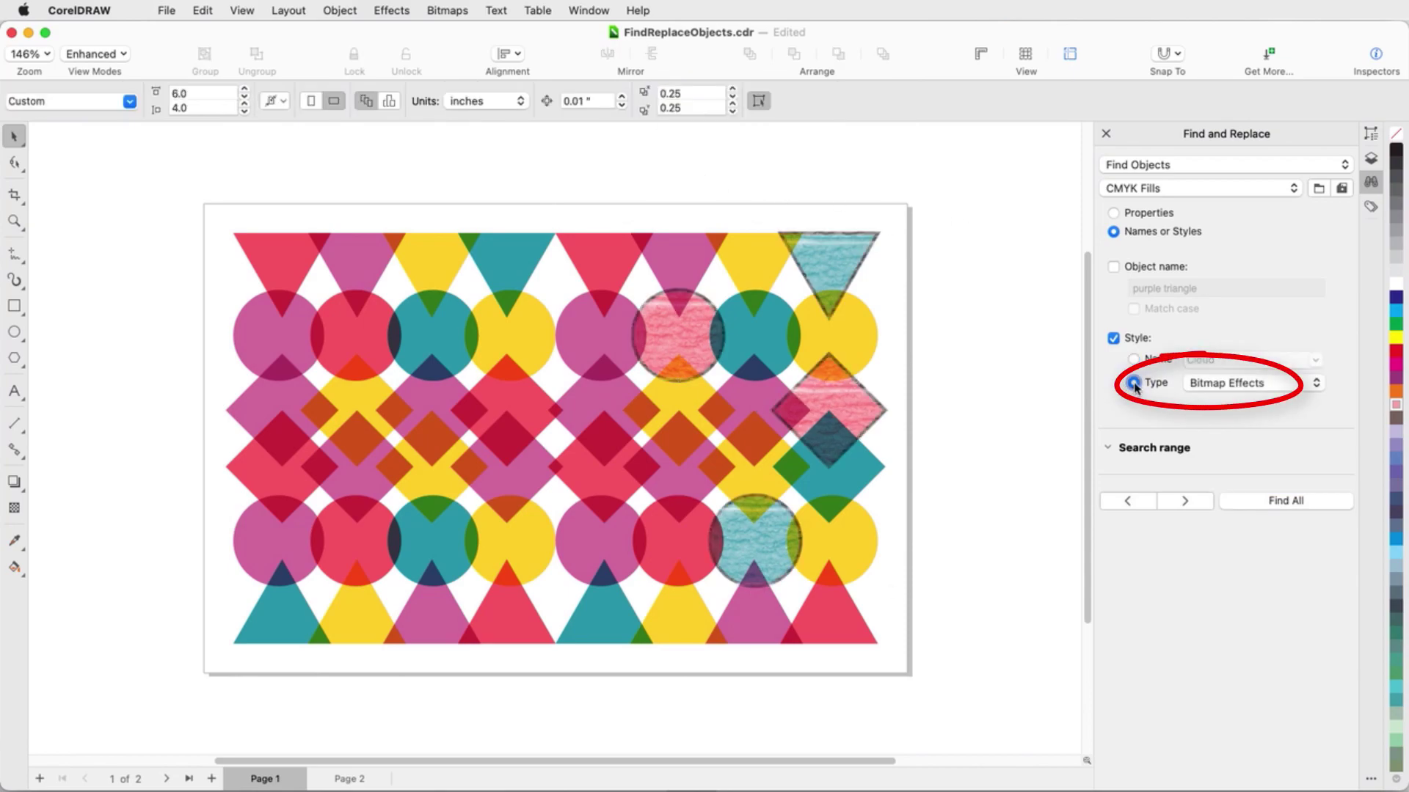
left_click(1311, 383)
left_click(1267, 589)
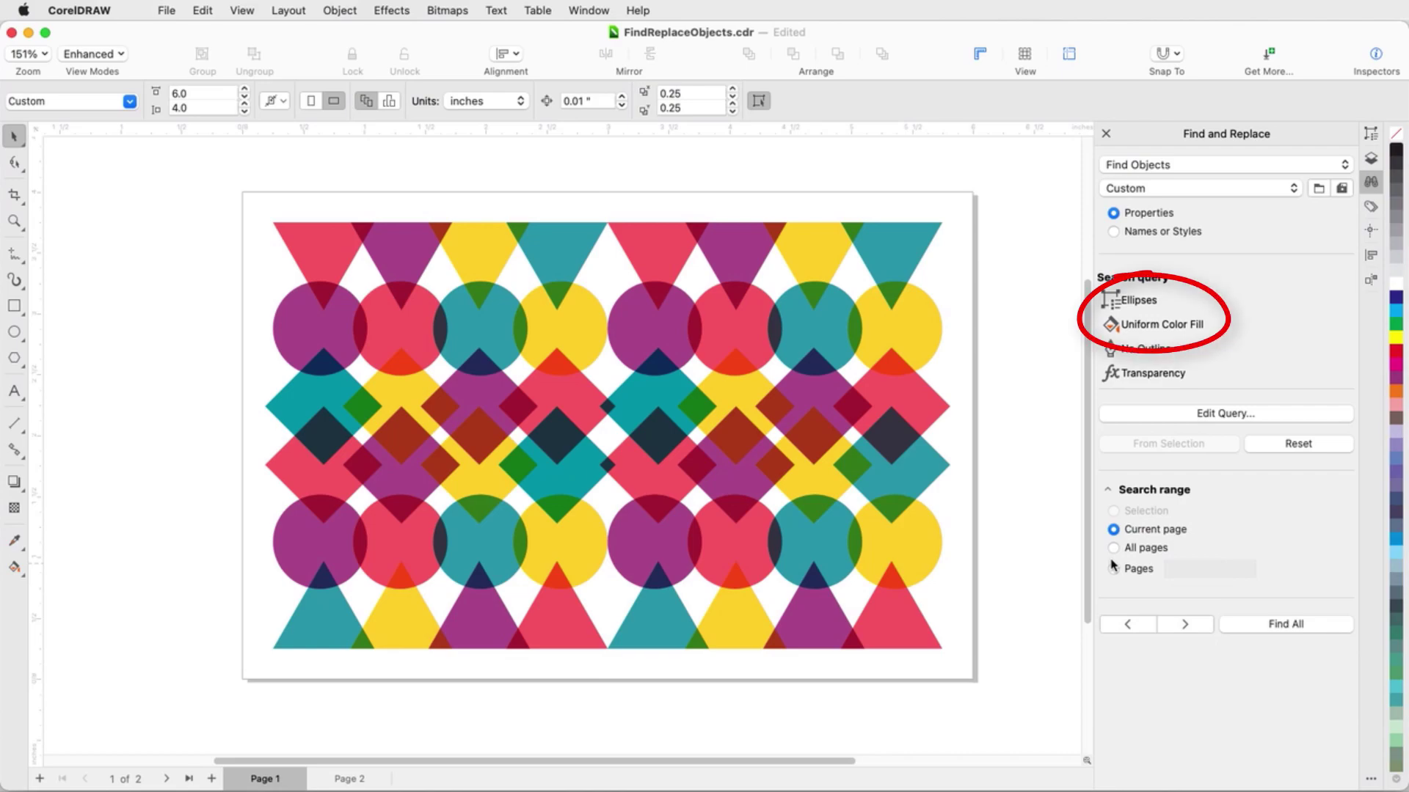
Extend the property search to All pages and step through matching ellipses, including Page 2's.
left_click(1113, 548)
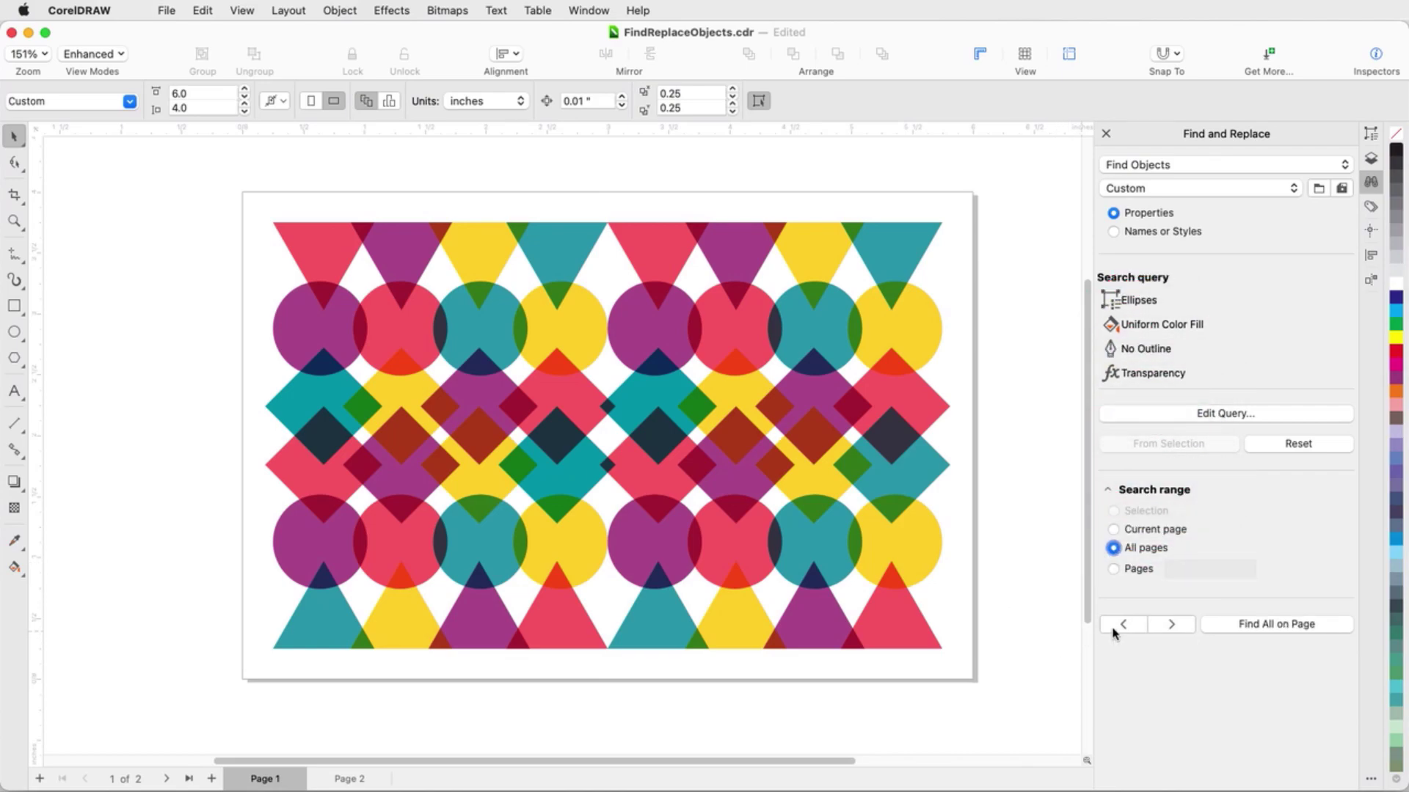
left_click(1158, 626)
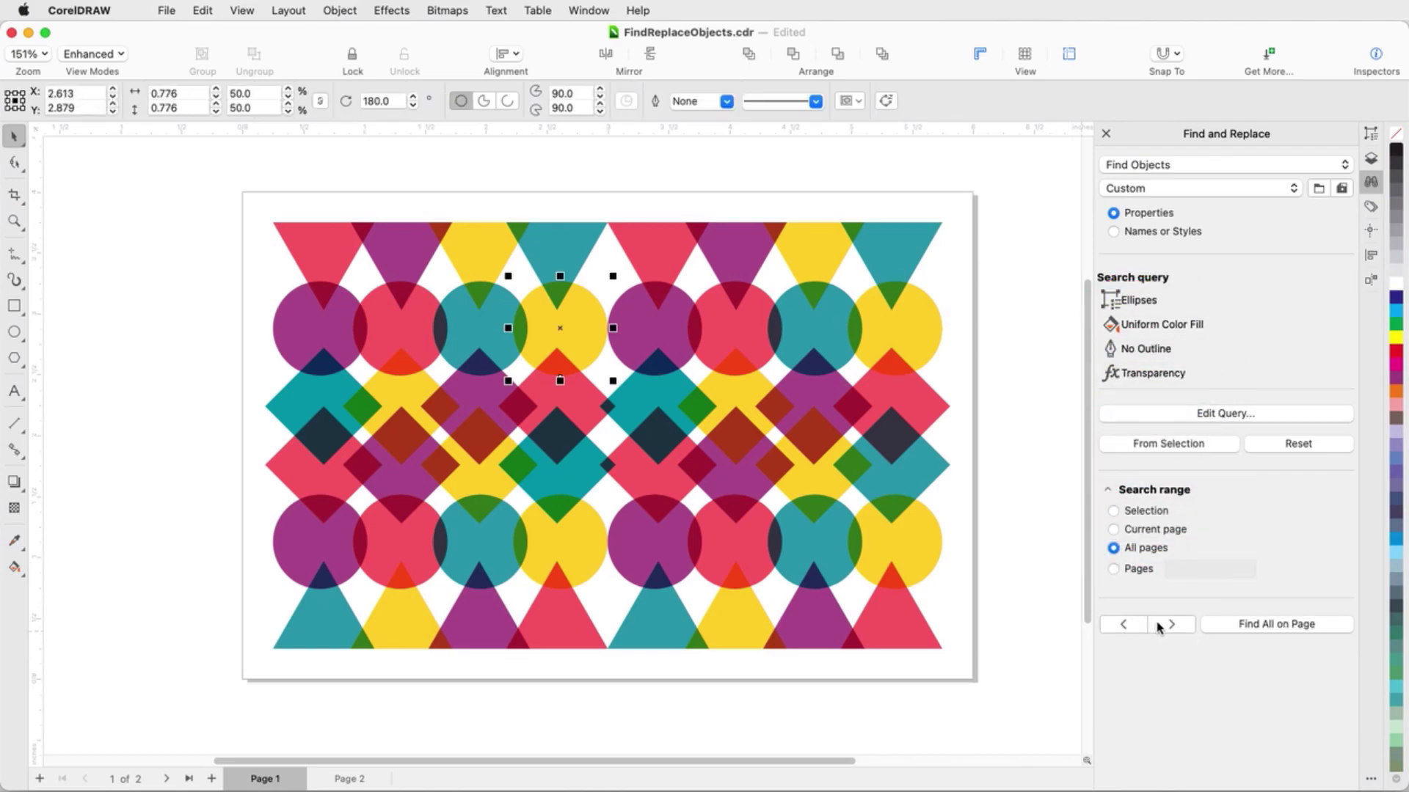
left_click(1158, 626)
left_click(1158, 626)
left_click(1158, 626)
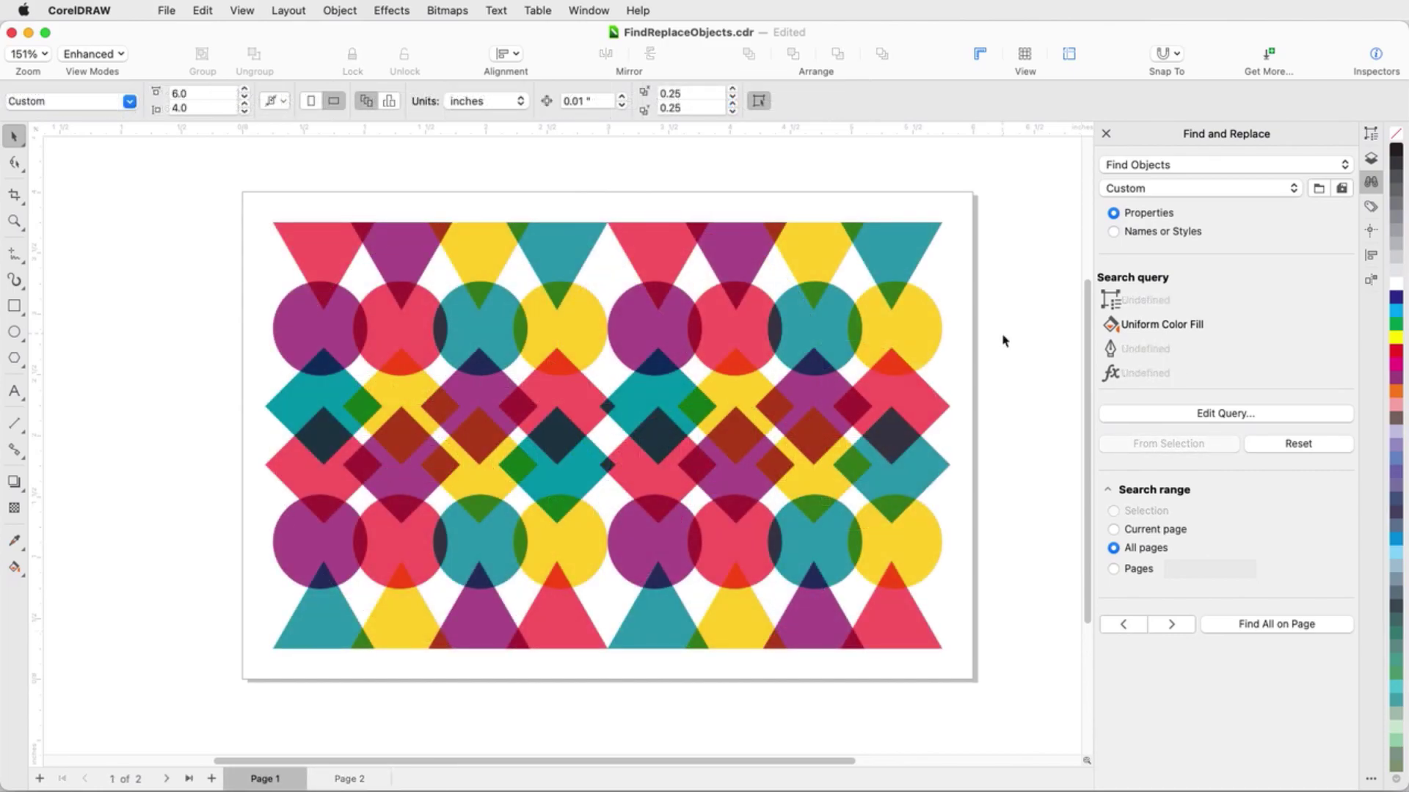
Find the matching shapes in the pattern's right half and give them 8.0 px outlines.
left_click_drag(583, 199, 959, 661)
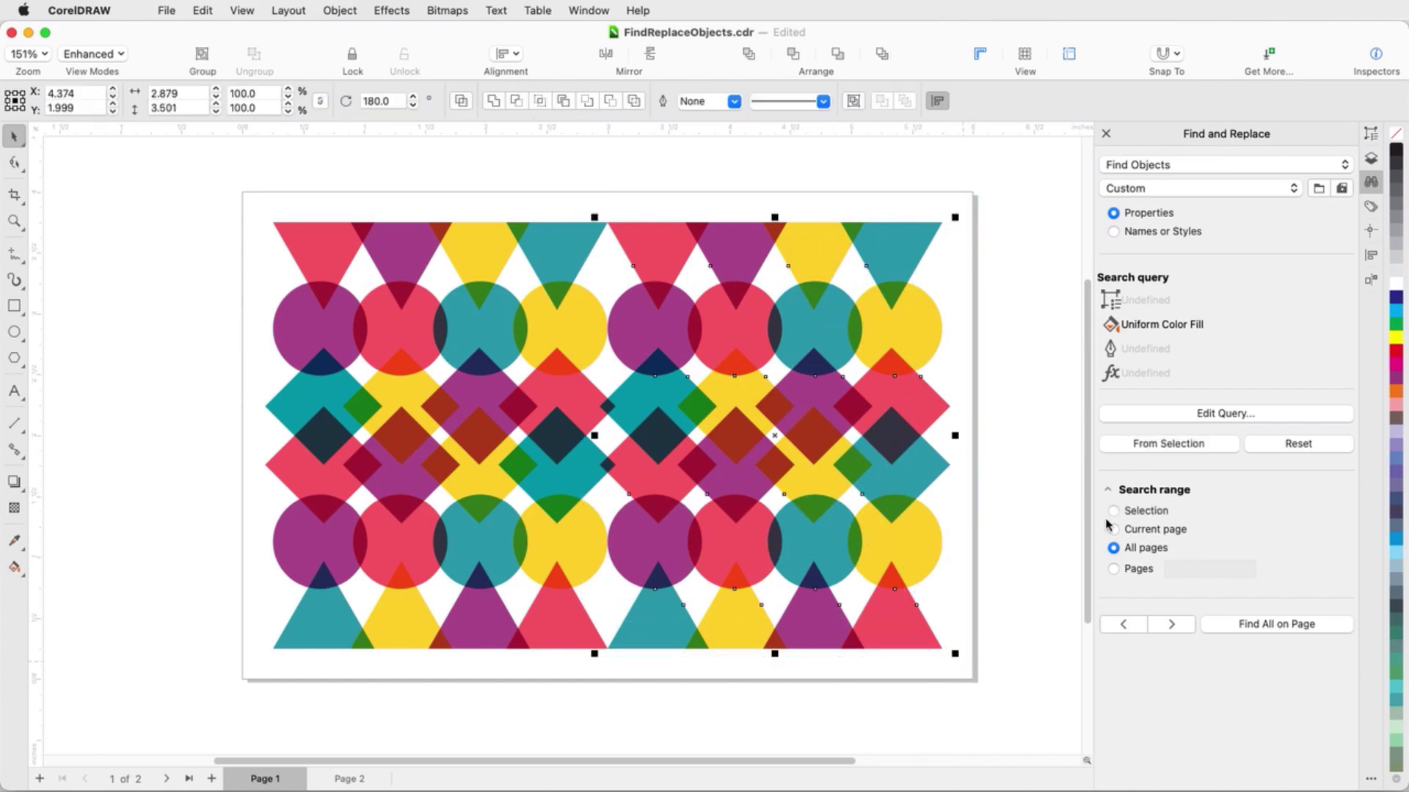
left_click(1257, 628)
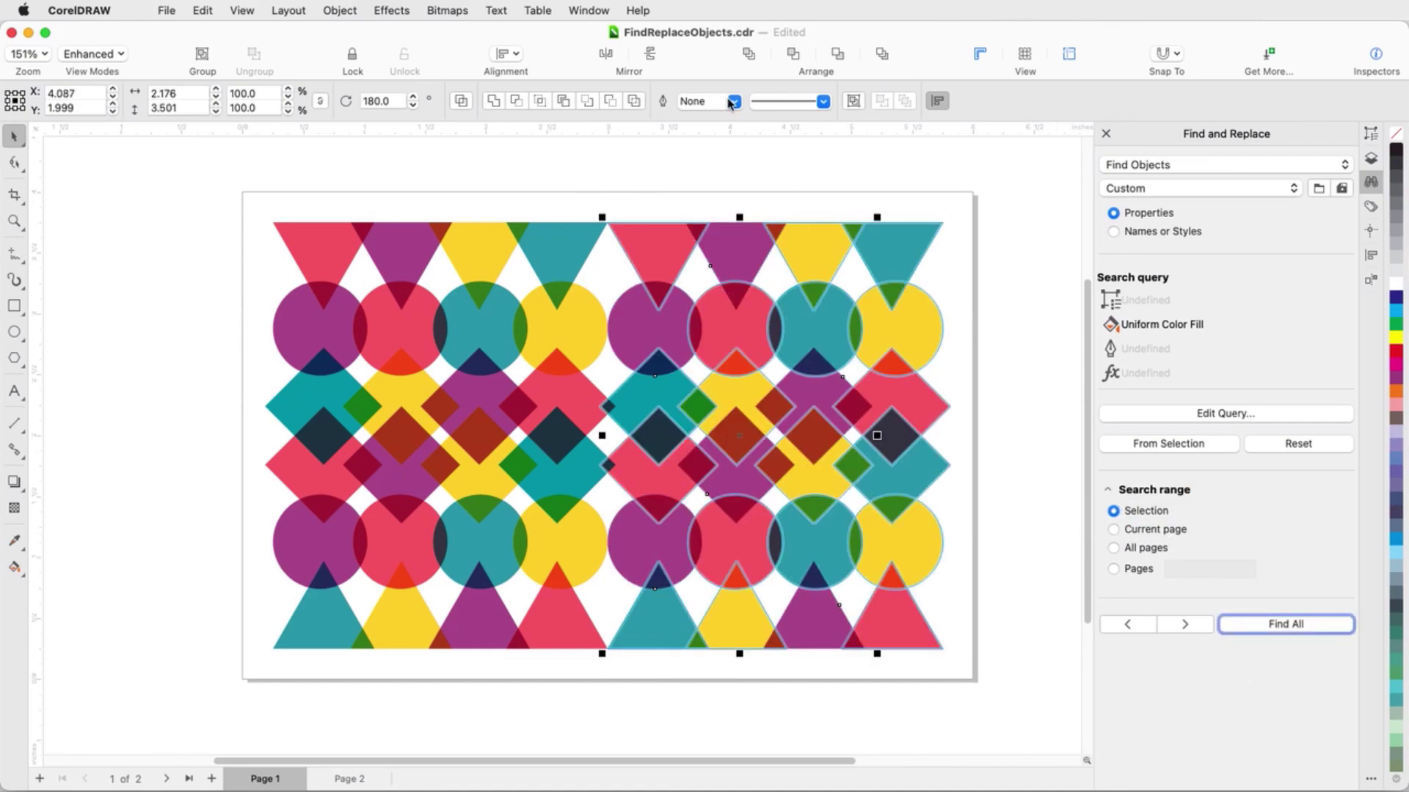
left_click(733, 102)
scroll(724, 151, "down", 3)
left_click(709, 170)
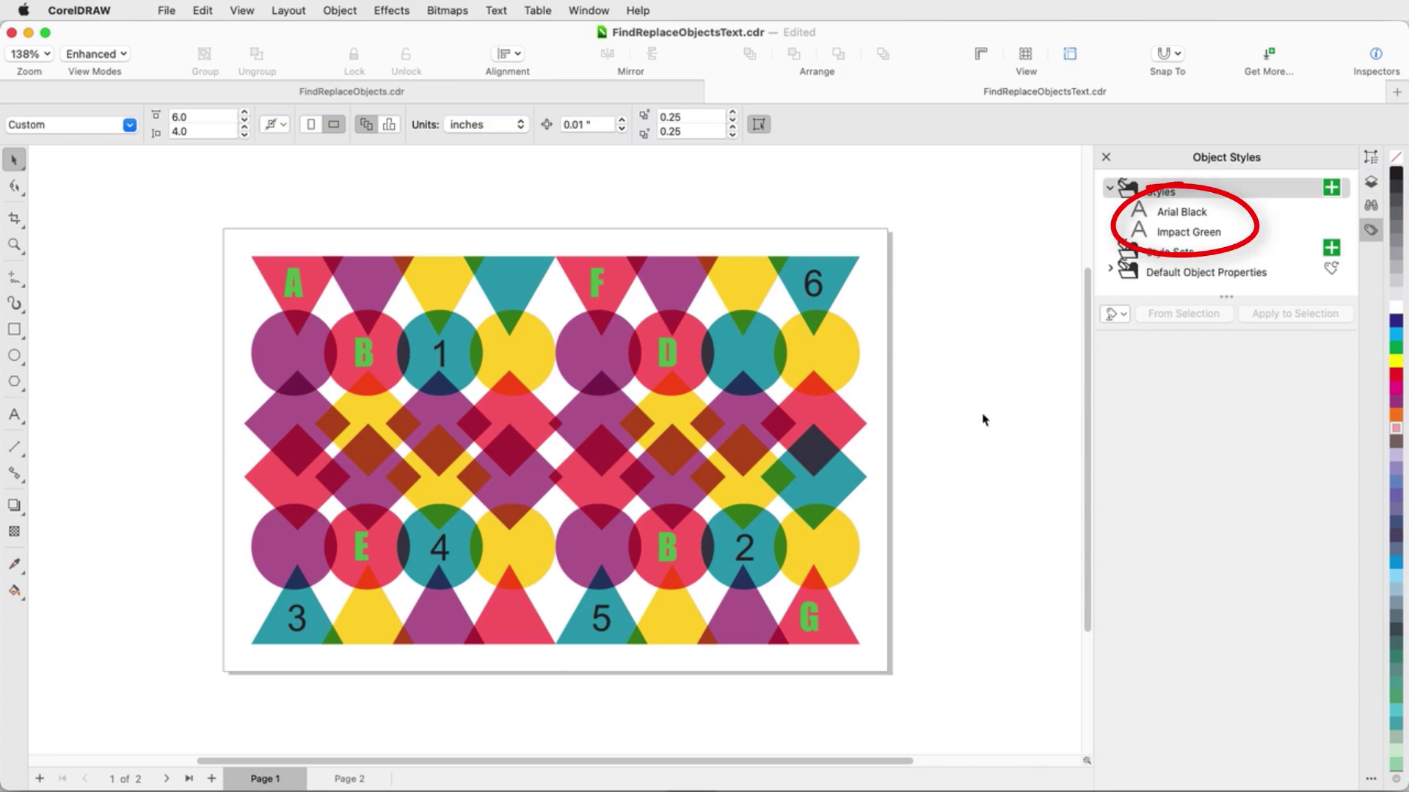
Find all text using the Arial Black style by name or style.
left_click(1372, 206)
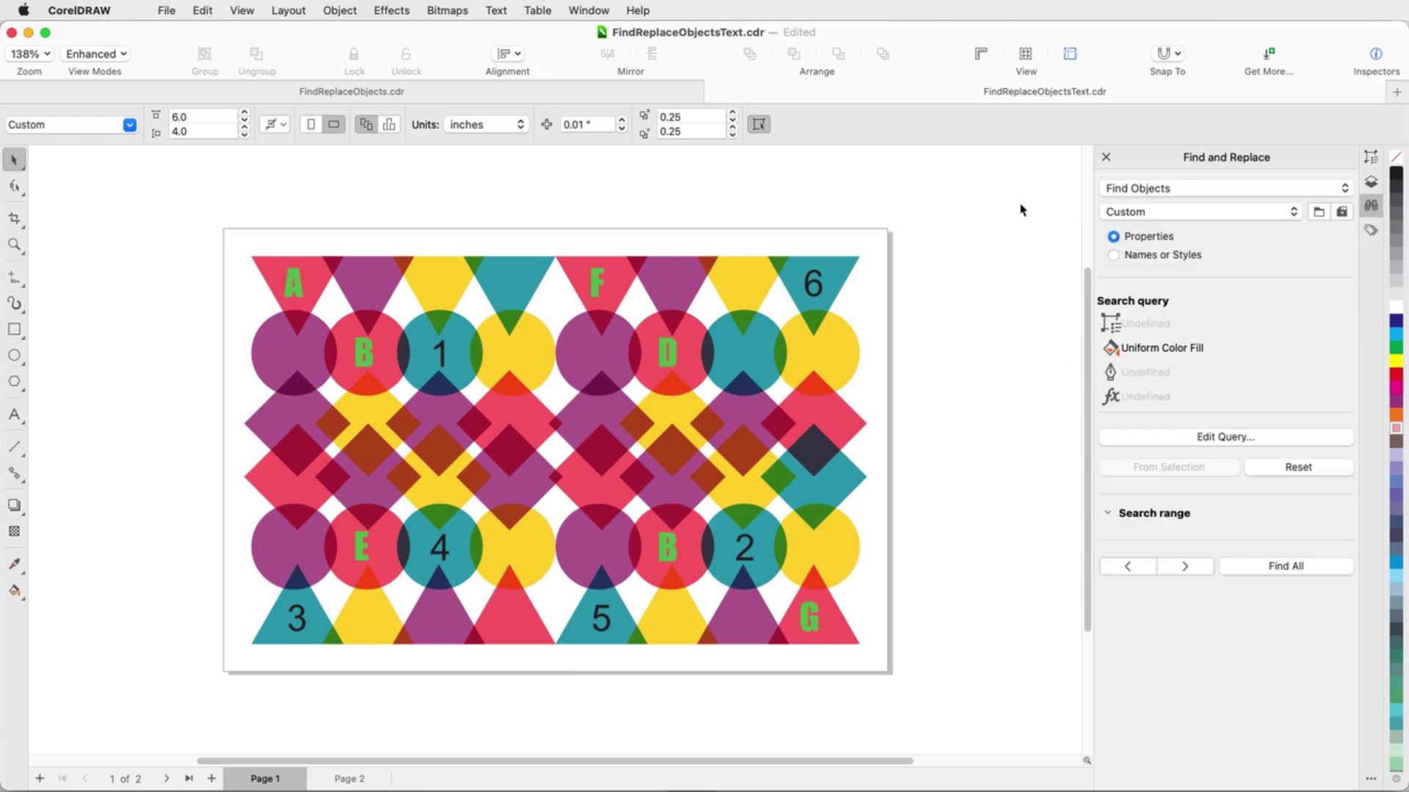
left_click(1113, 254)
left_click(1113, 361)
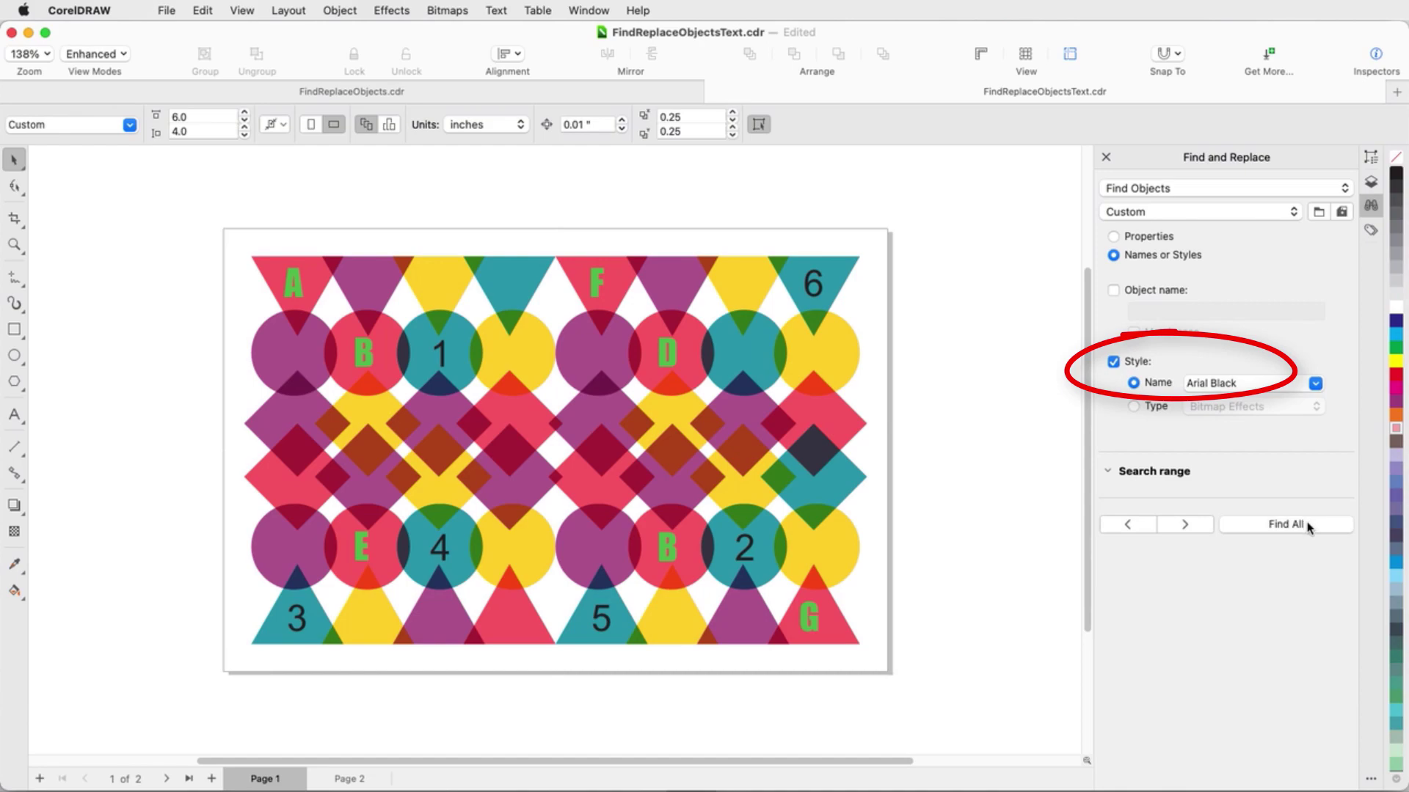
left_click(1305, 526)
Apply the Impact Green object style to the found text, then deselect it.
left_click(1371, 230)
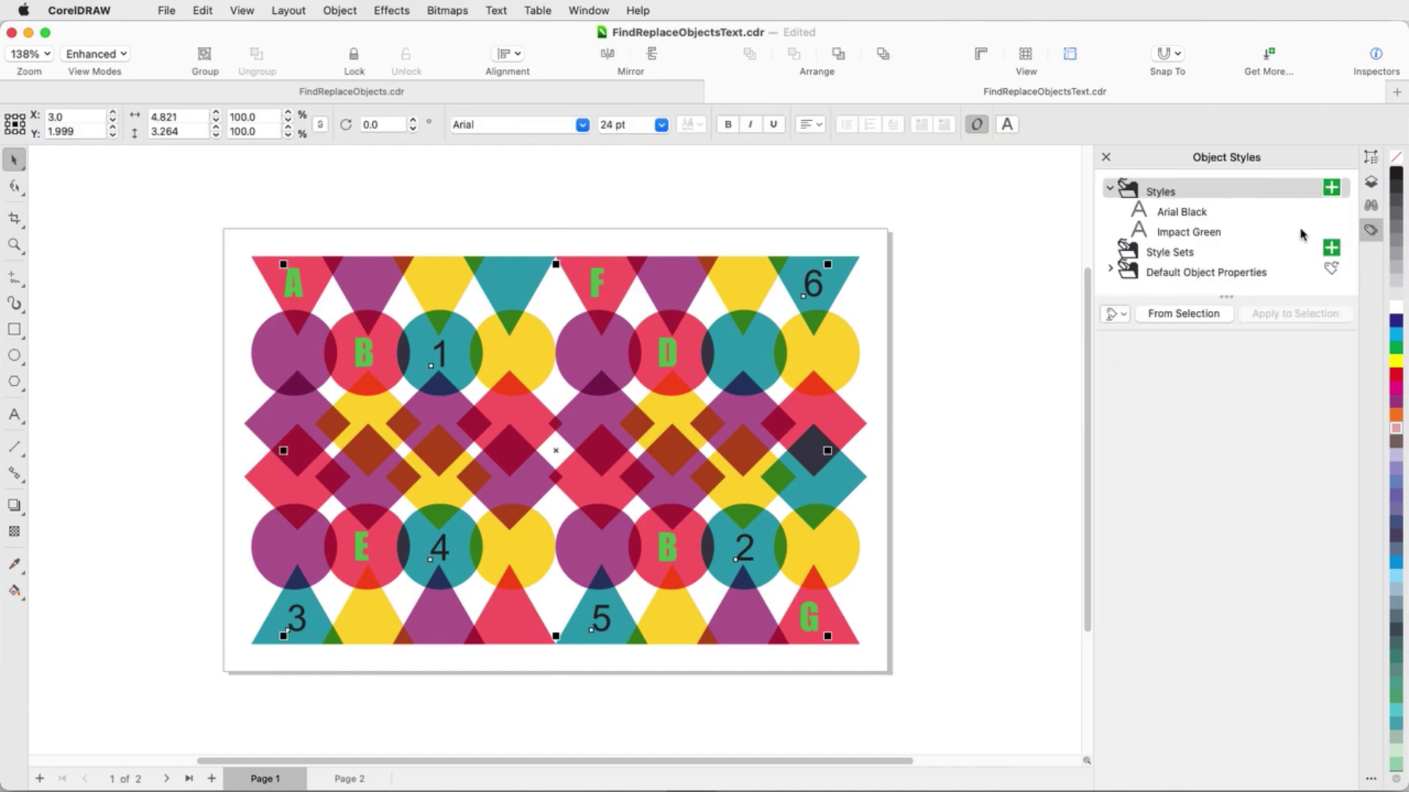
left_click(1213, 232)
left_click(1320, 317)
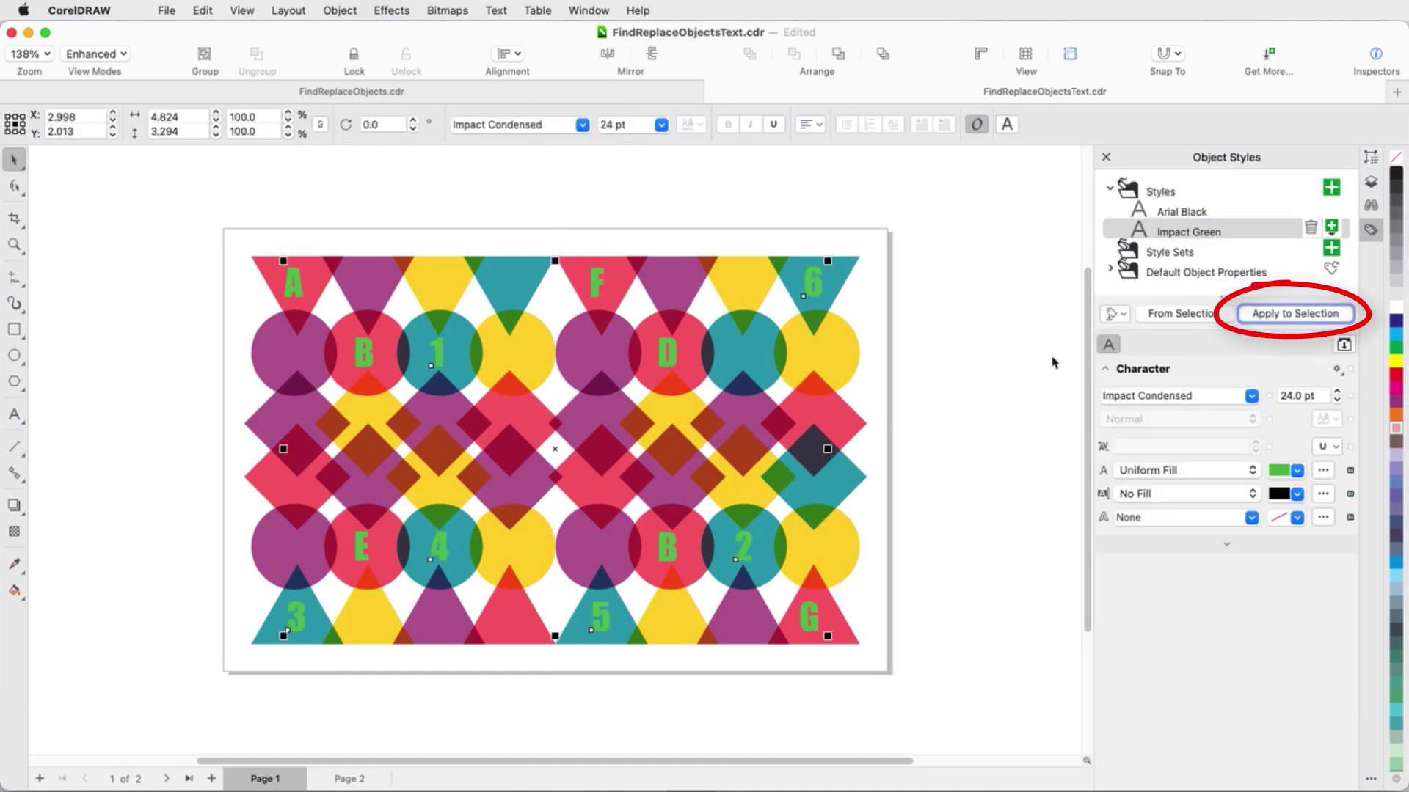
left_click(1011, 368)
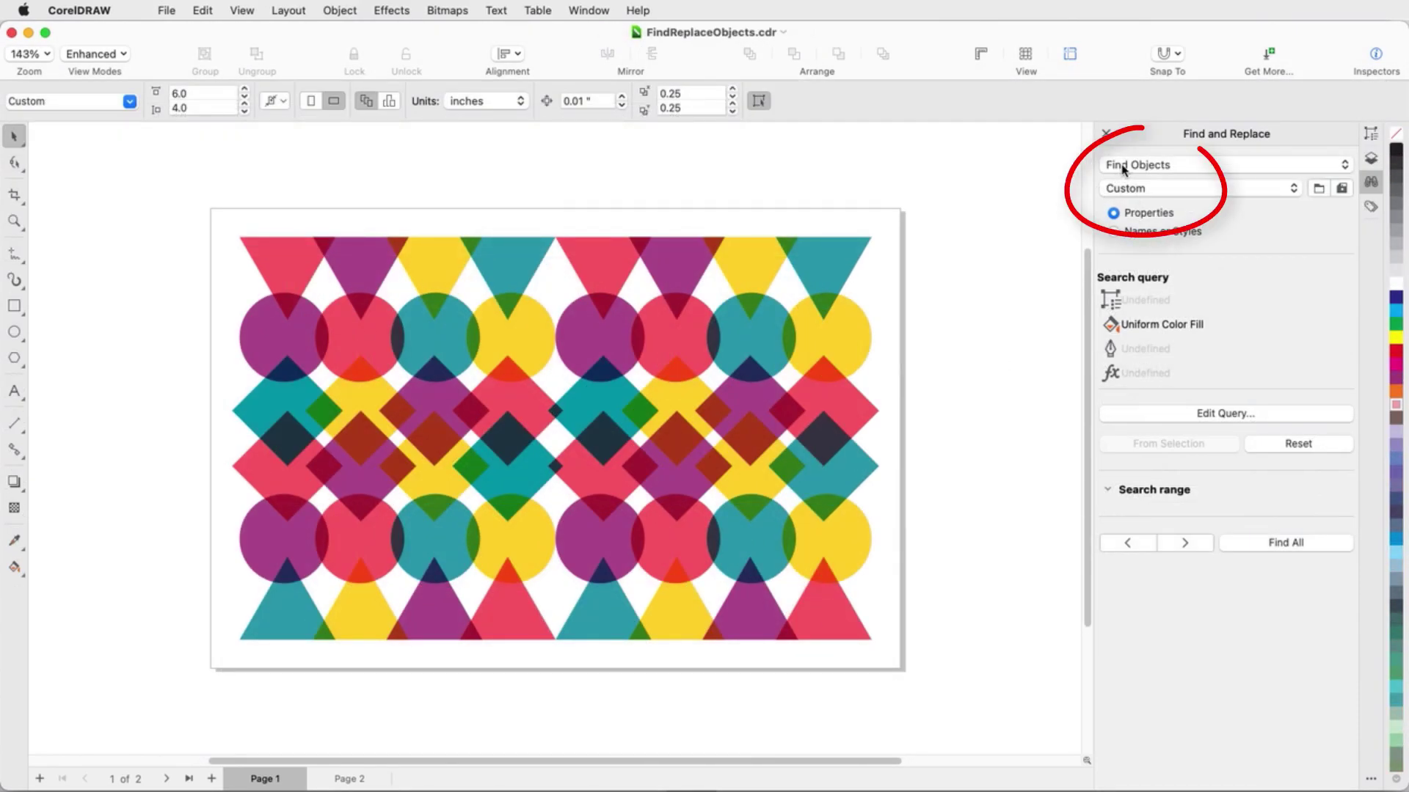
Switch to Replace Objects and eyedrop the shapes' teal as the colour to find.
left_click(1115, 165)
left_click(1123, 182)
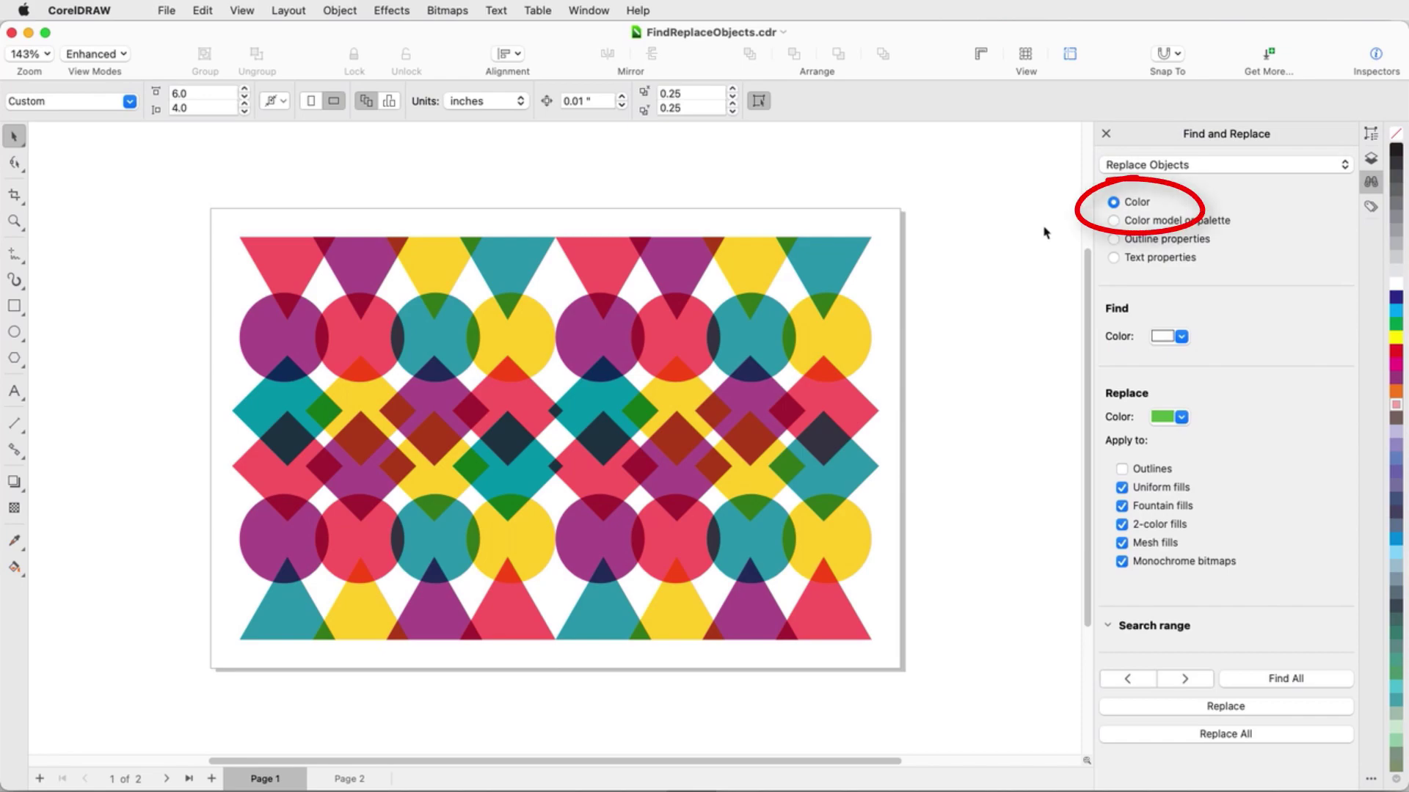
left_click(1181, 336)
left_click(1297, 554)
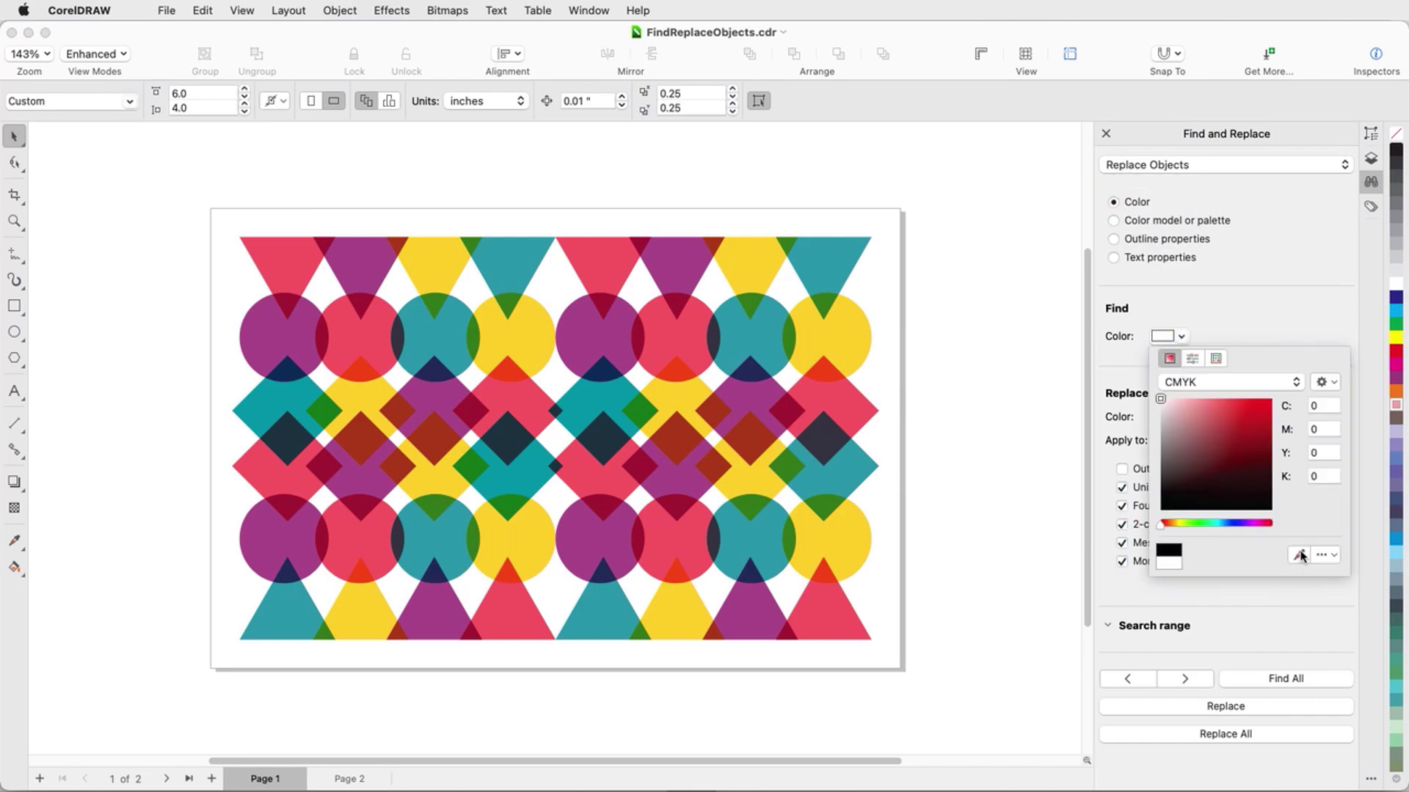
left_click(787, 345)
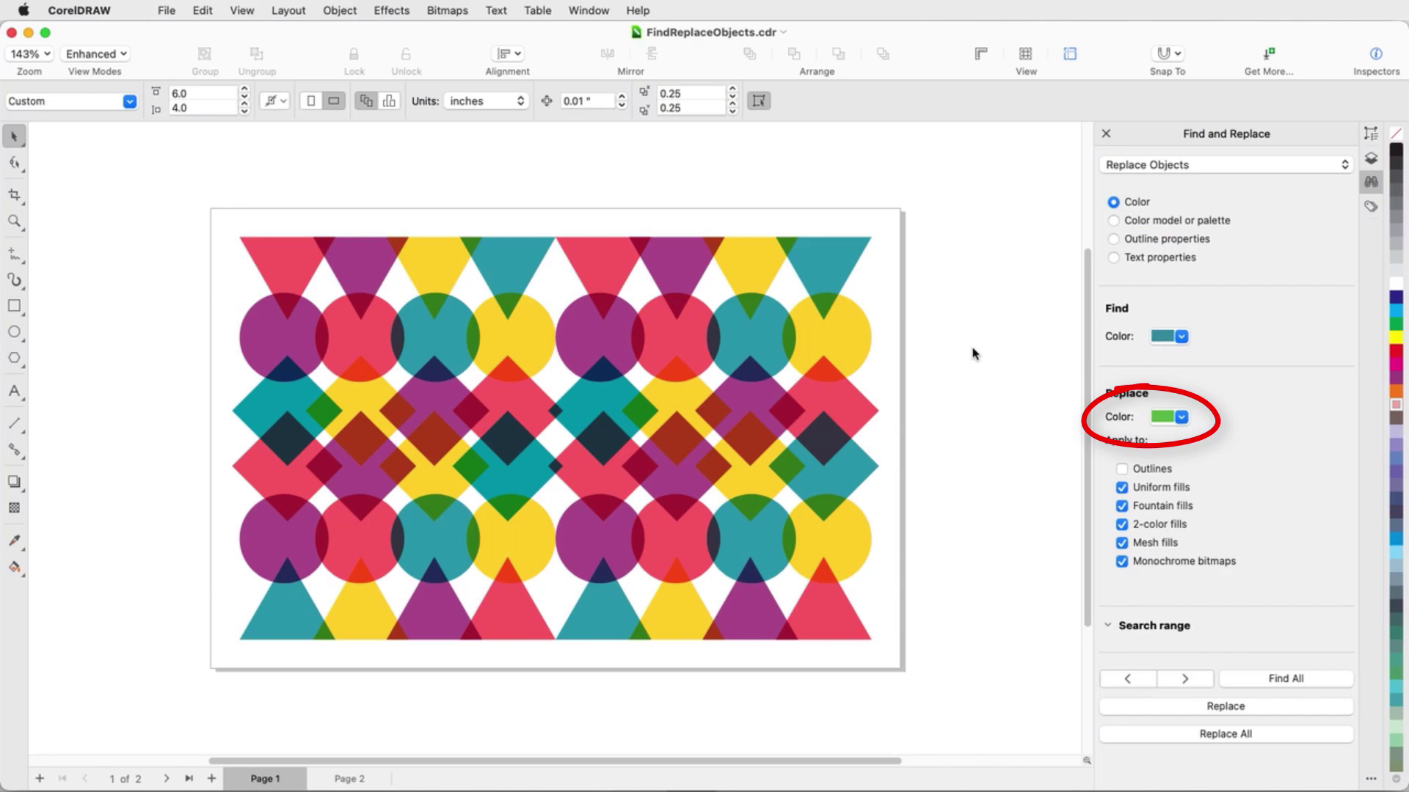
Step through the teal shapes, recolour several green individually, then replace all remaining teal.
left_click(1184, 679)
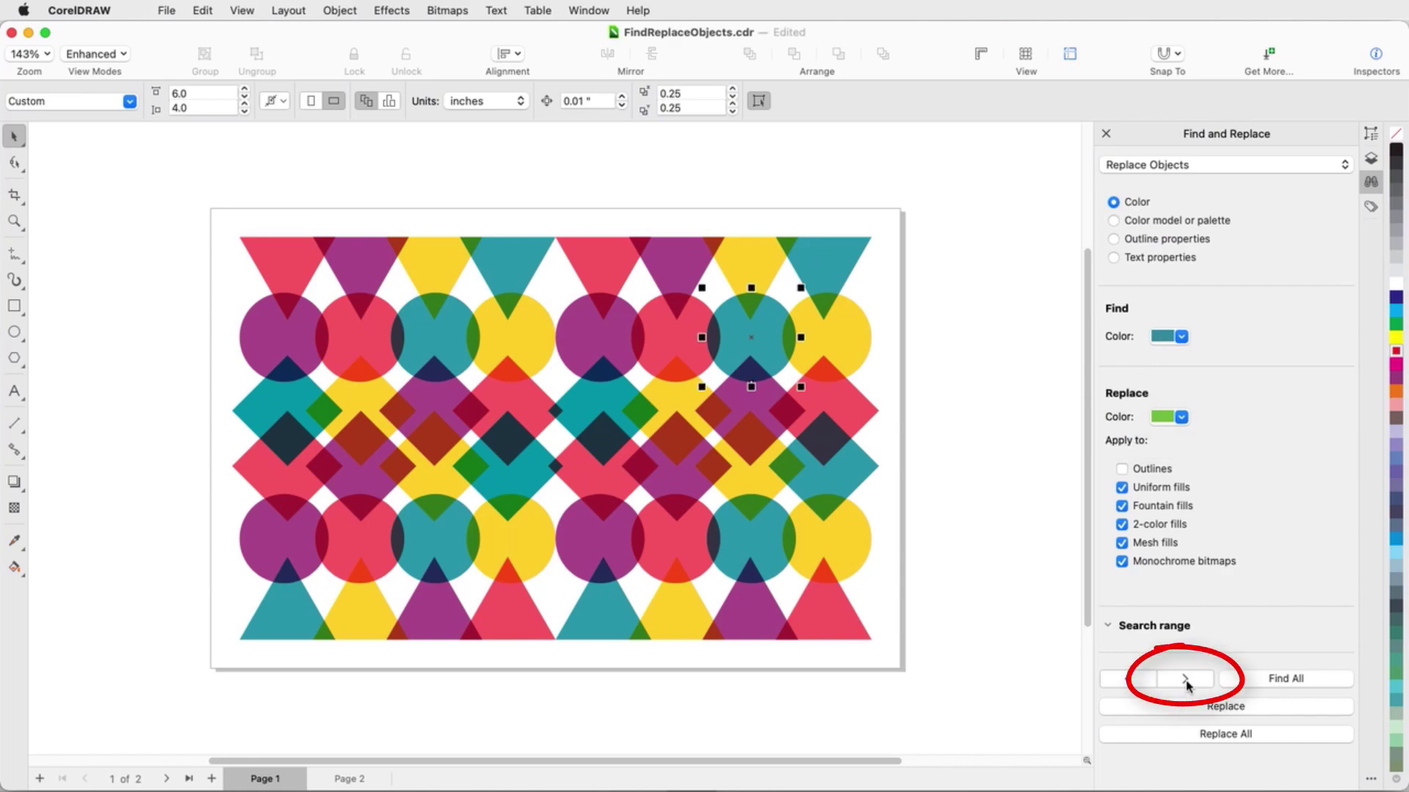
left_click(1185, 680)
left_click(1185, 679)
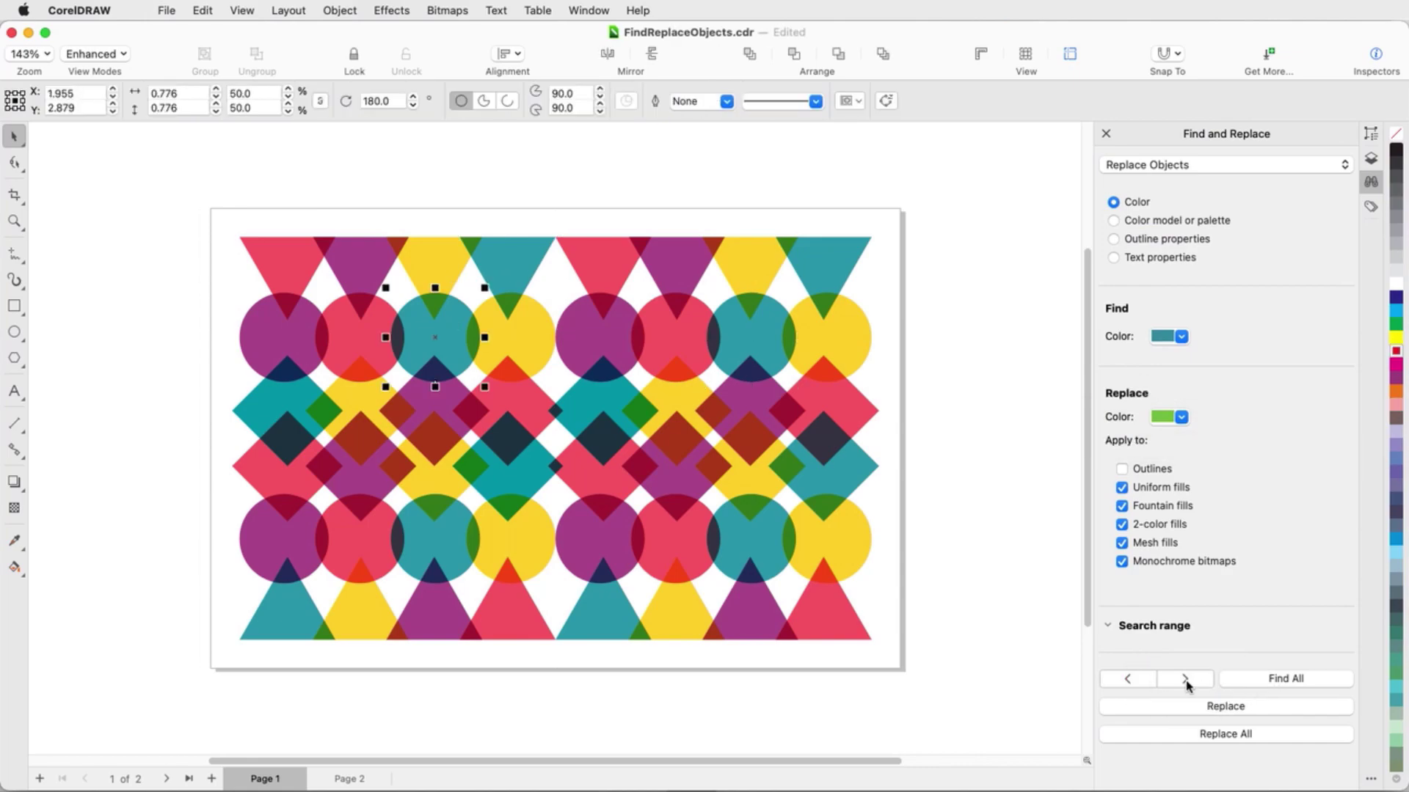
left_click(1210, 707)
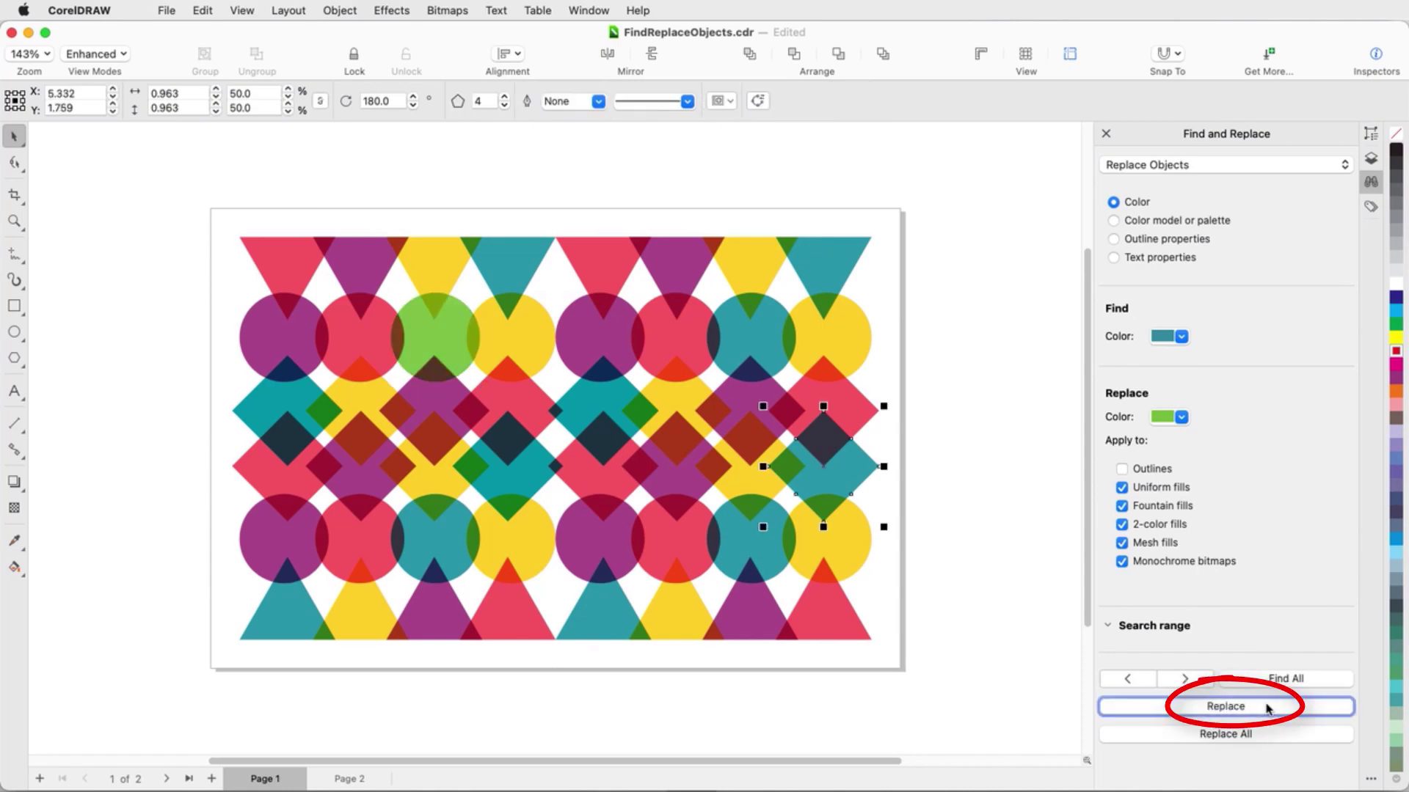
left_click(1266, 706)
left_click(1266, 706)
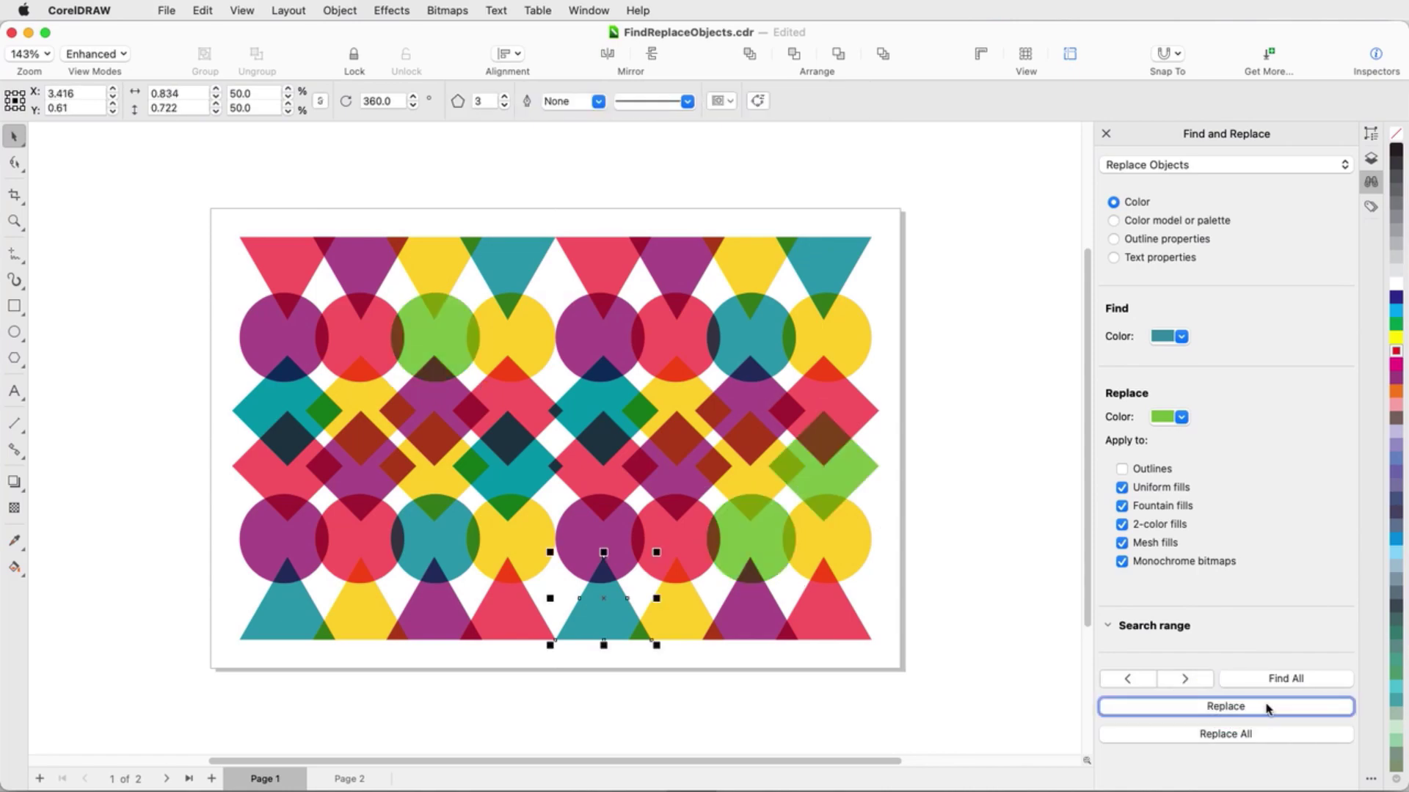
left_click(1269, 737)
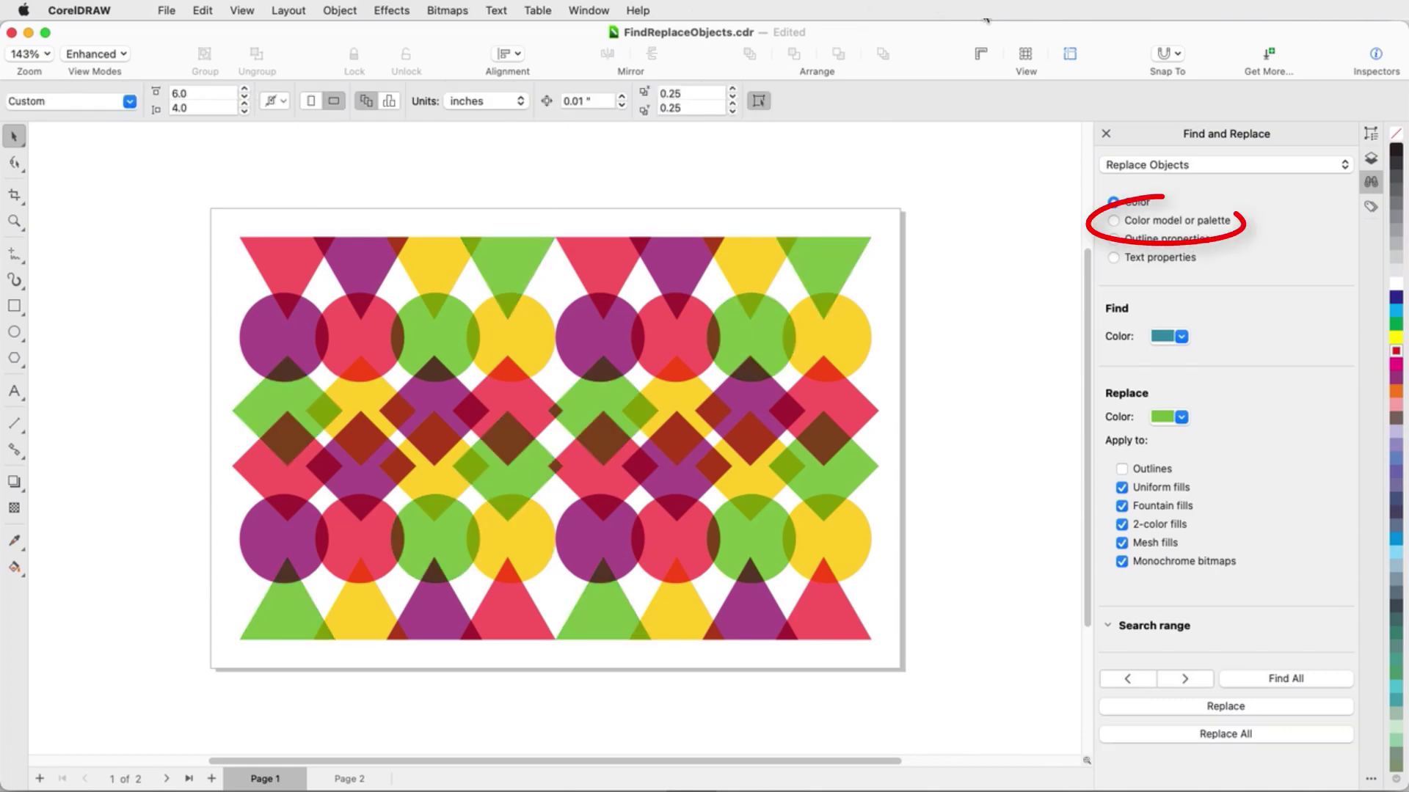
Replace CMYK colours with RGB, including fountain fills, 2-color fills and monochrome bitmaps.
left_click(1113, 220)
left_click(1115, 351)
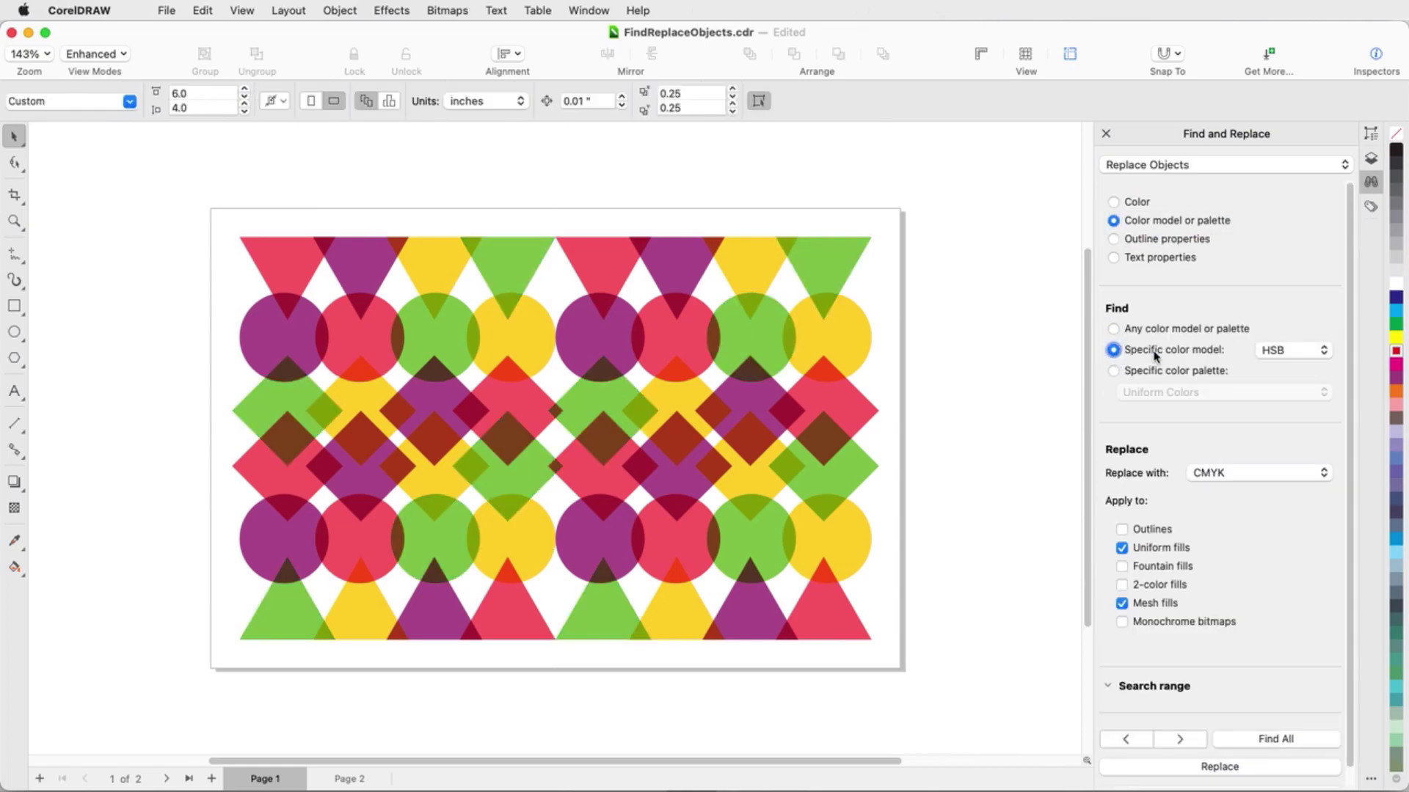
left_click(1327, 351)
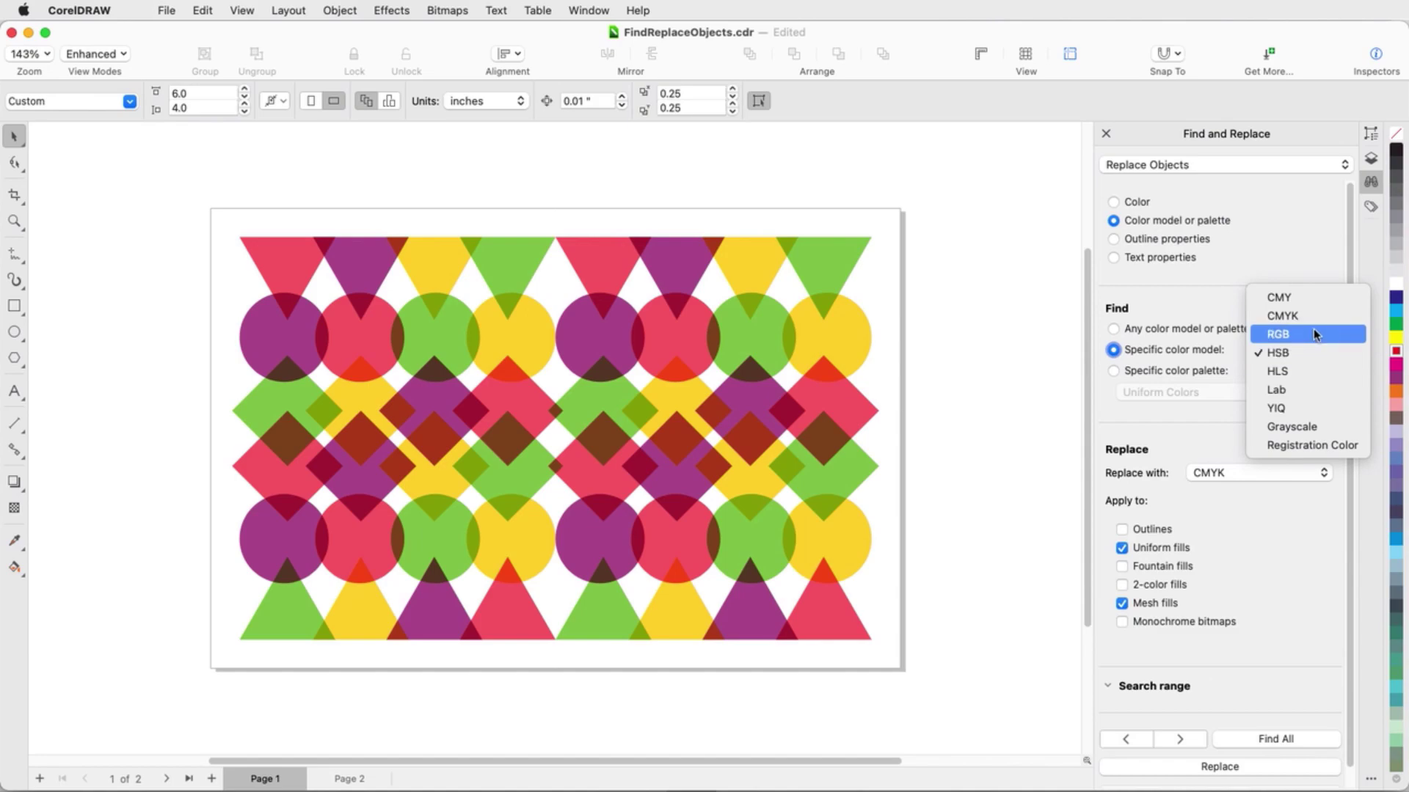
left_click(1283, 316)
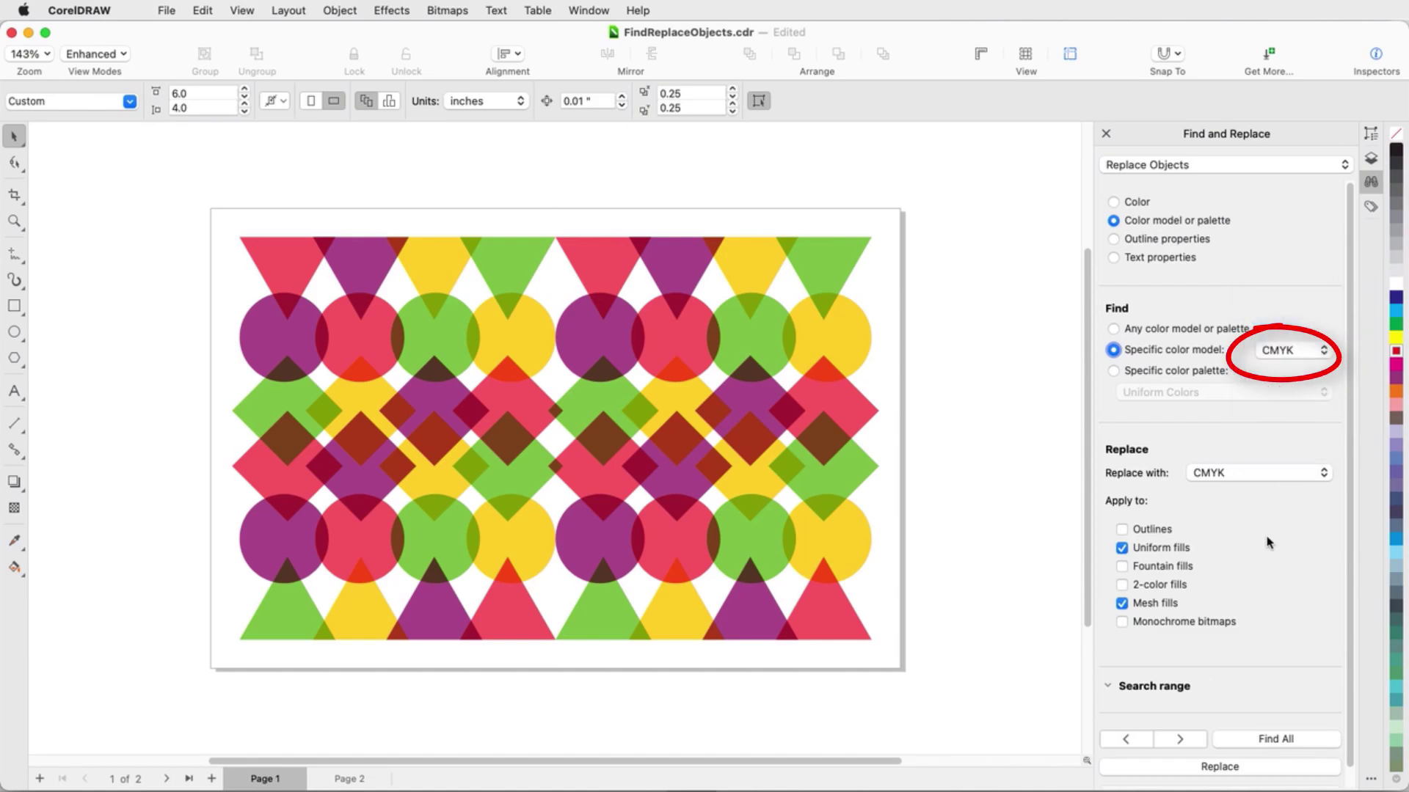
left_click(1326, 476)
left_click(1280, 494)
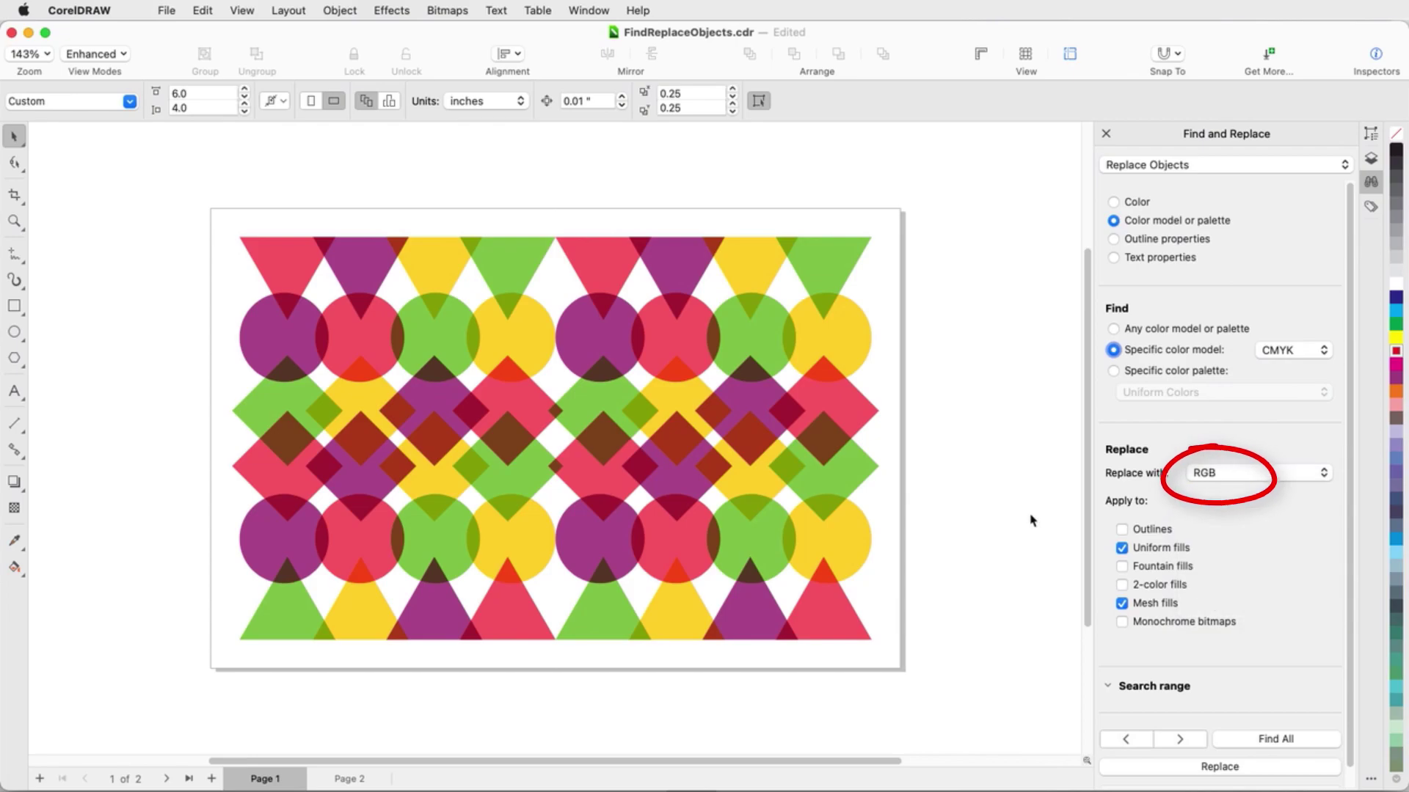
left_click(1122, 566)
left_click(1122, 585)
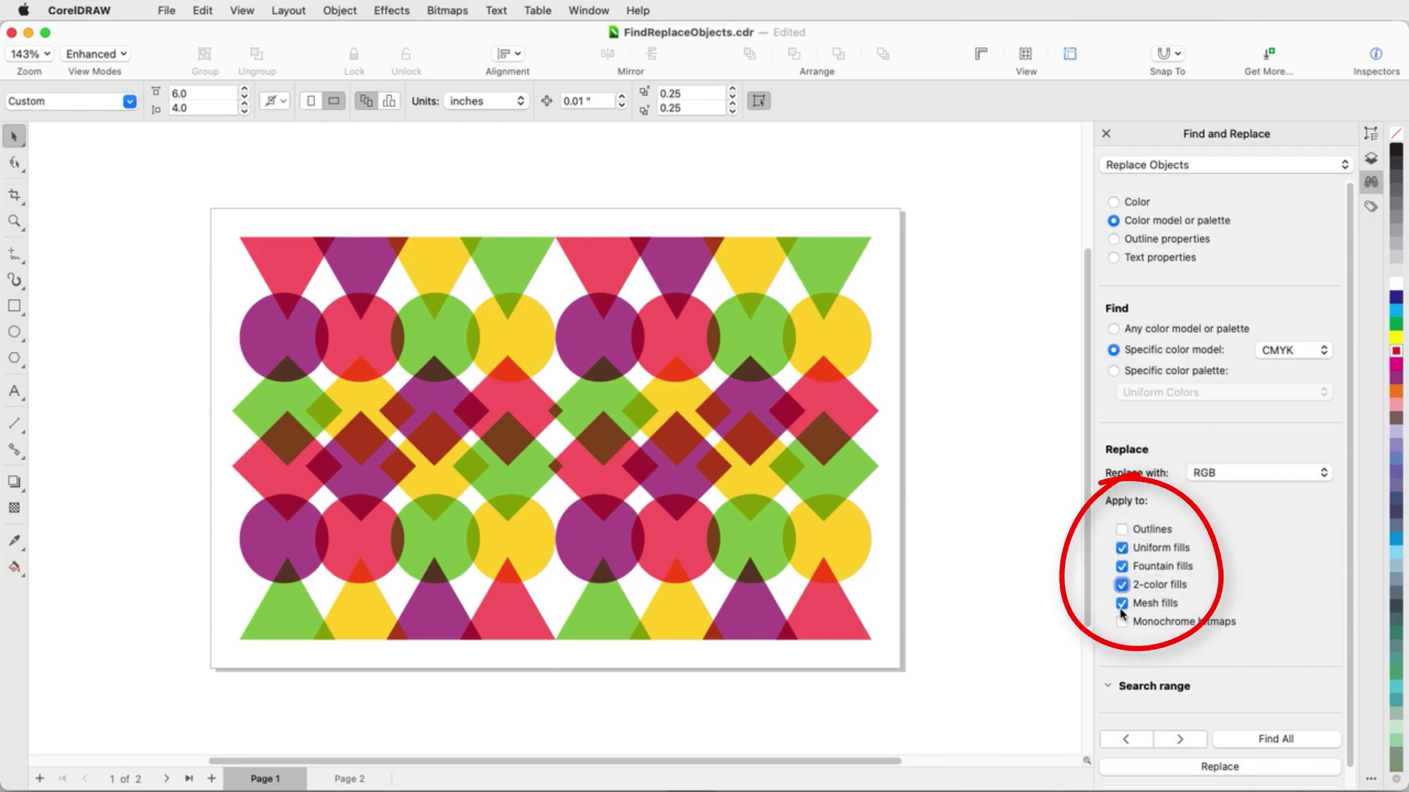
left_click(1122, 622)
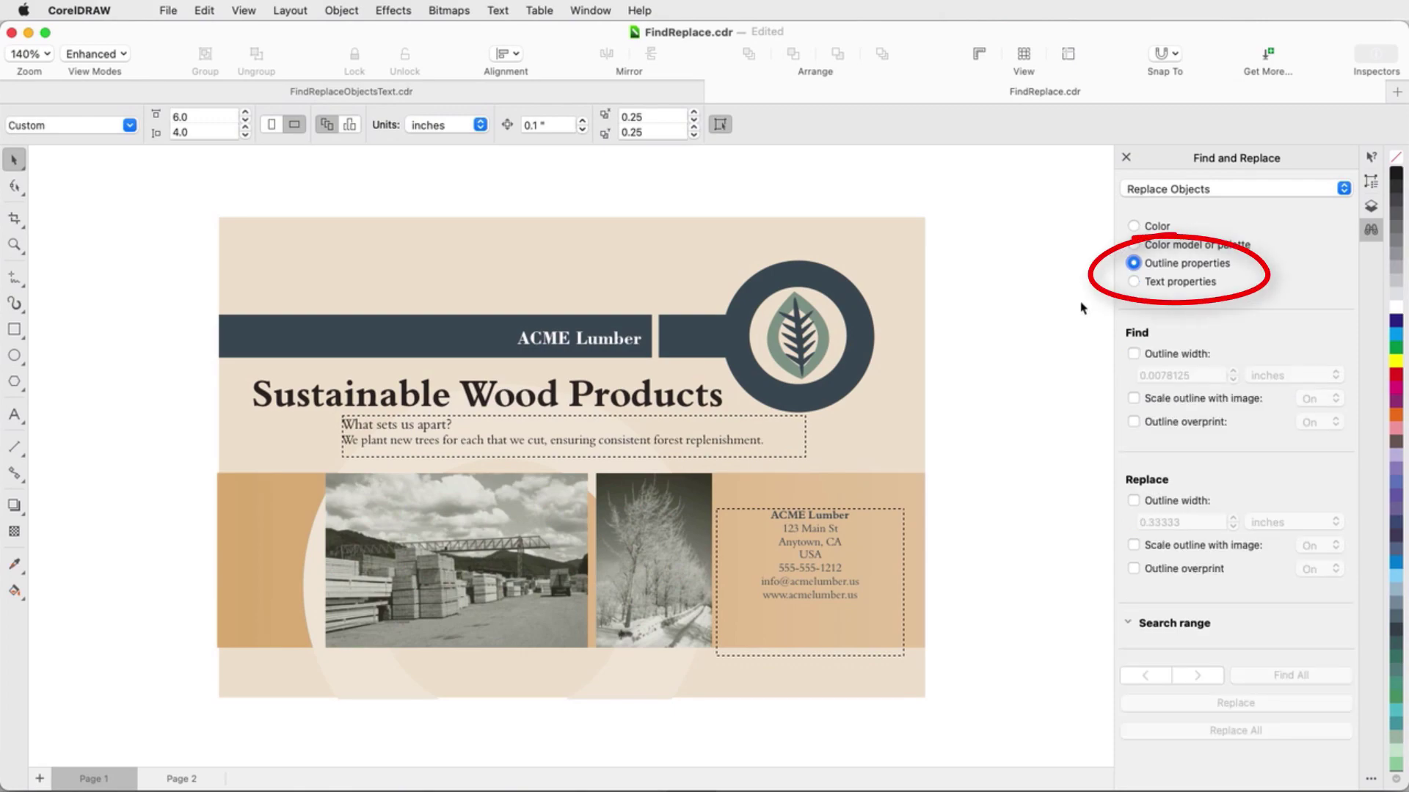
Switch to text-property replacement and check the heading and contact text fonts.
left_click(1142, 282)
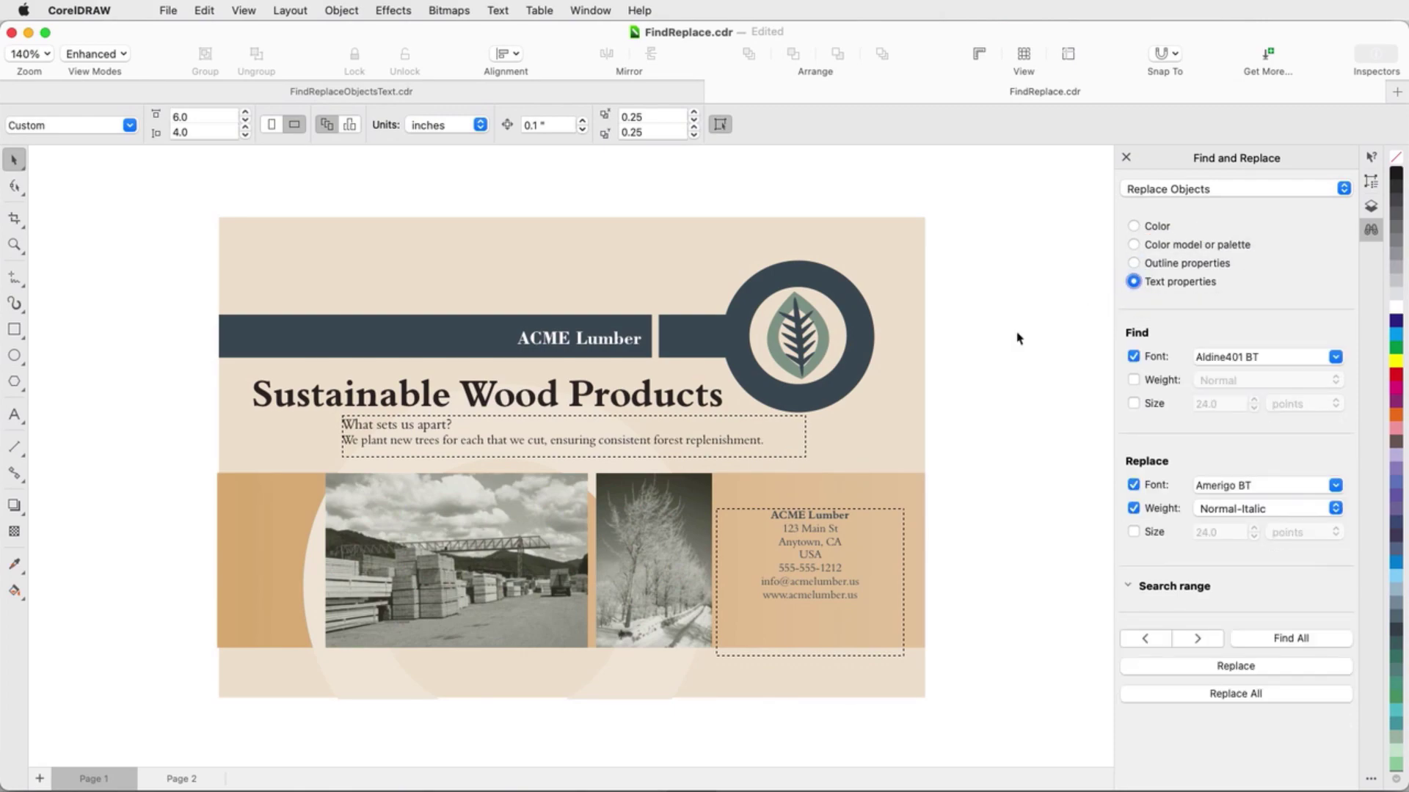
left_click(589, 394)
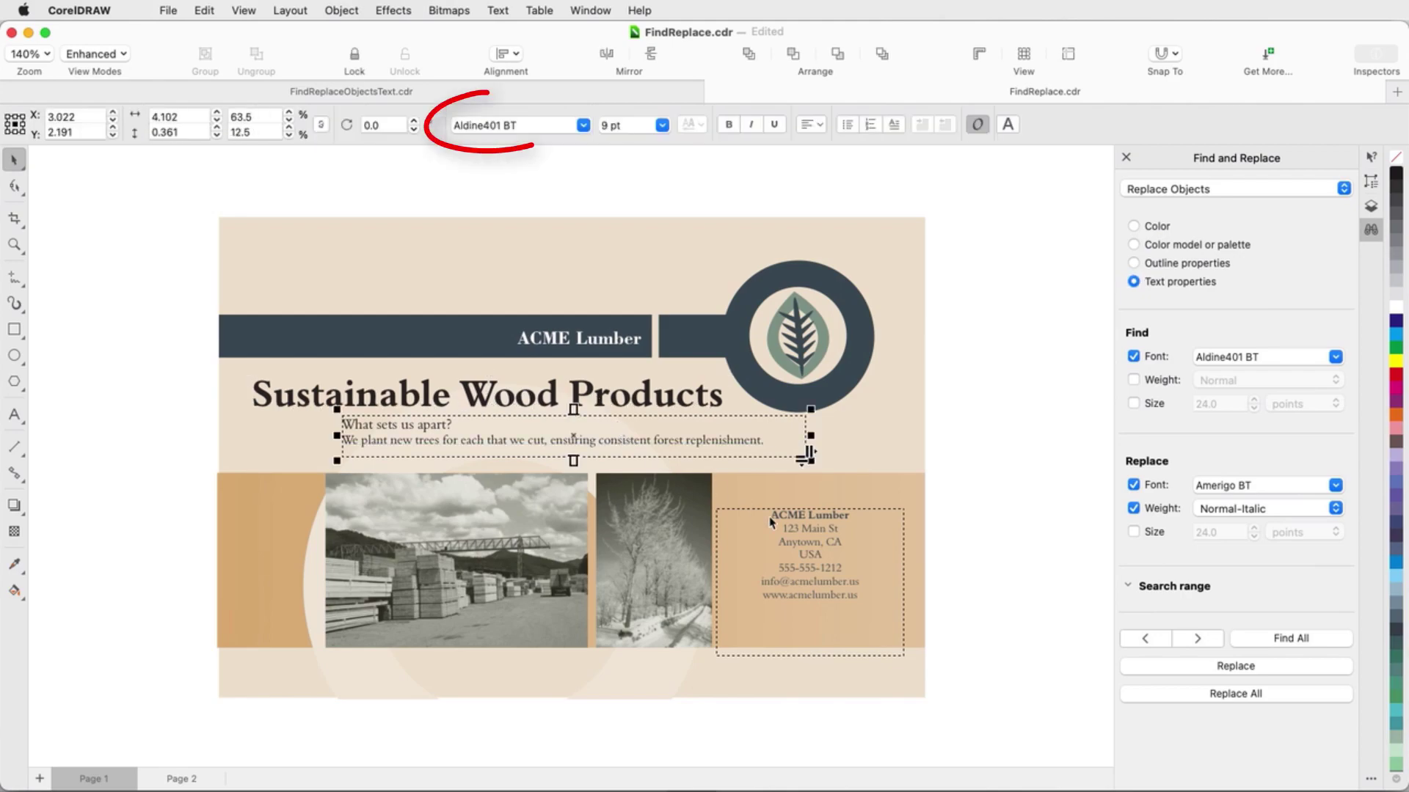
left_click(791, 537)
left_click(967, 431)
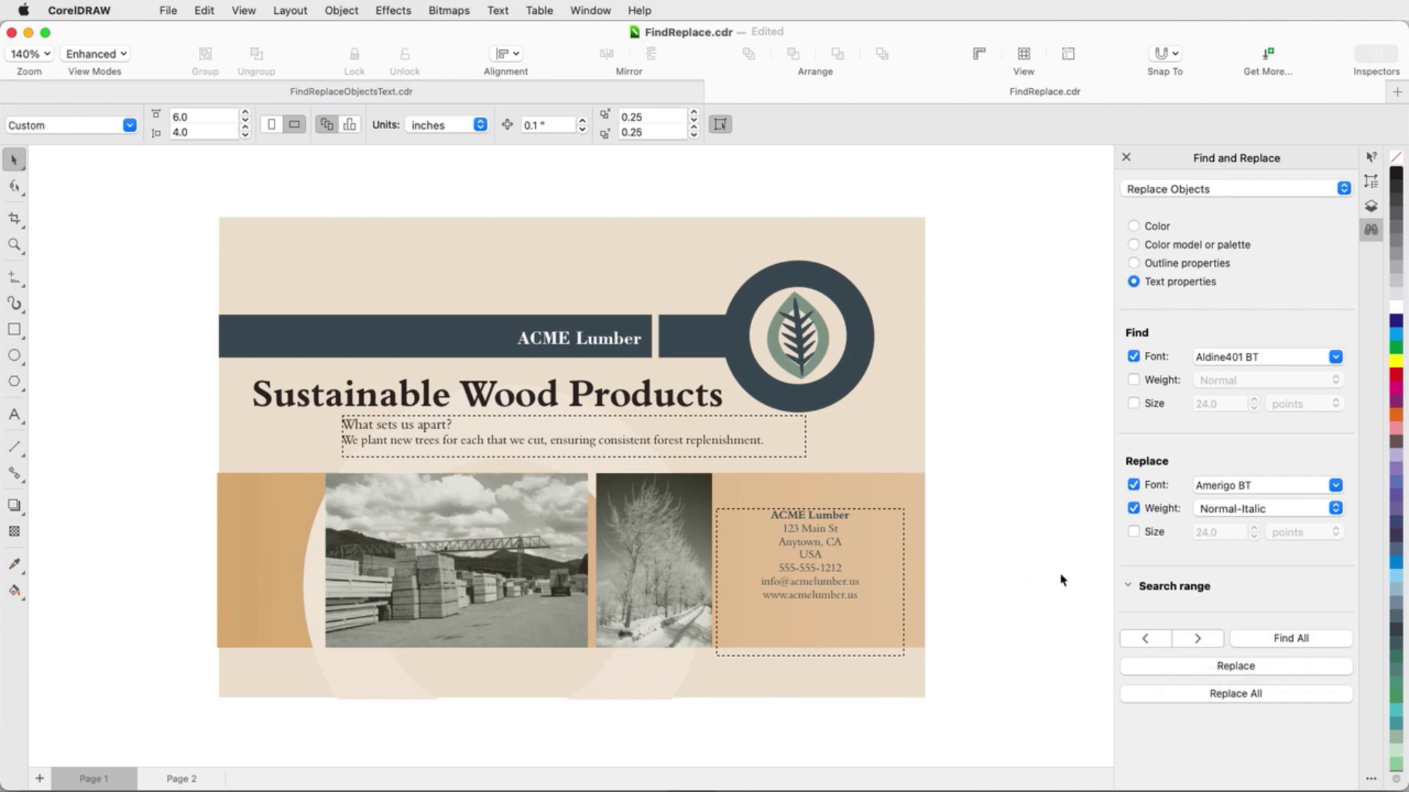
Replace Aldine401 BT with Amerigo BT Normal-Italic across all pages, then check both pages.
left_click(1128, 585)
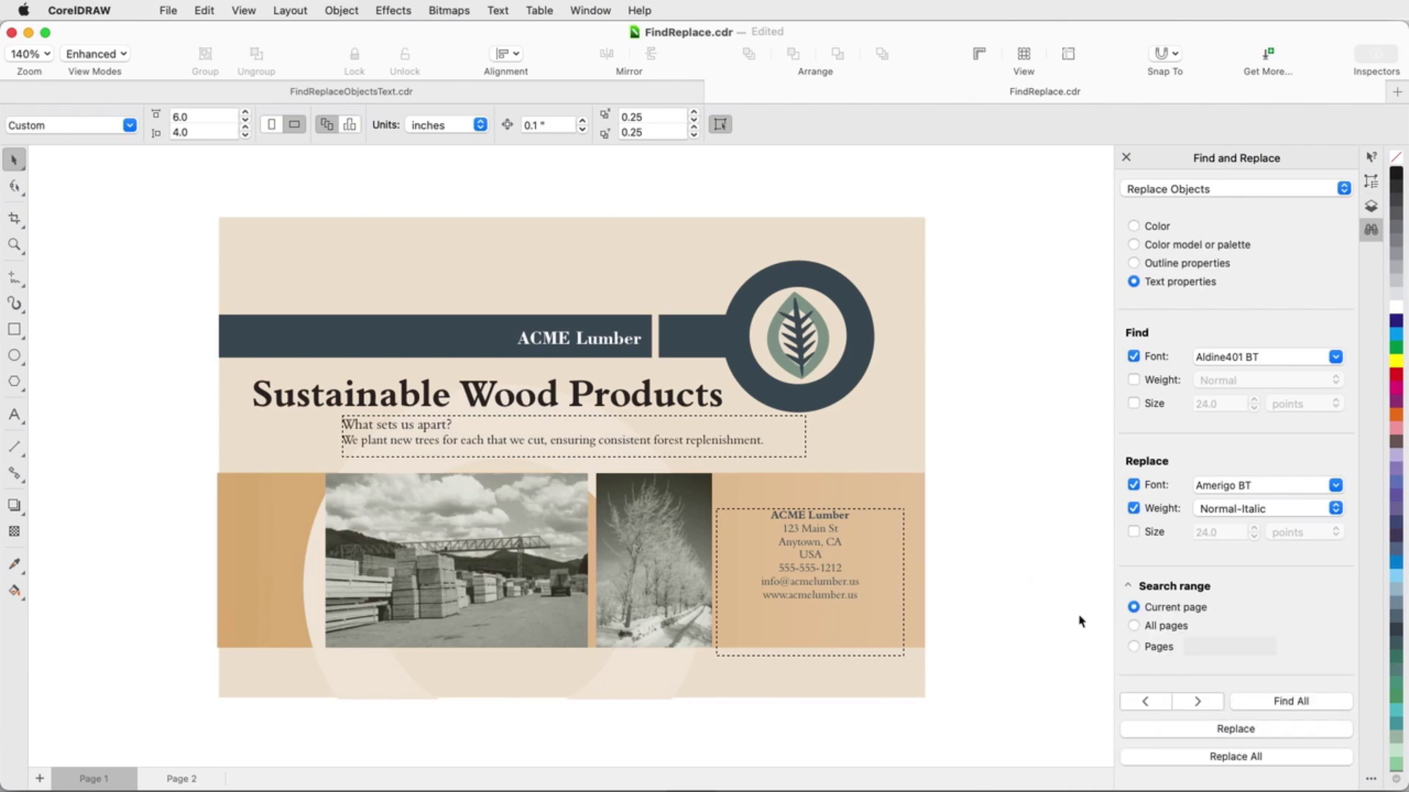
left_click(1133, 625)
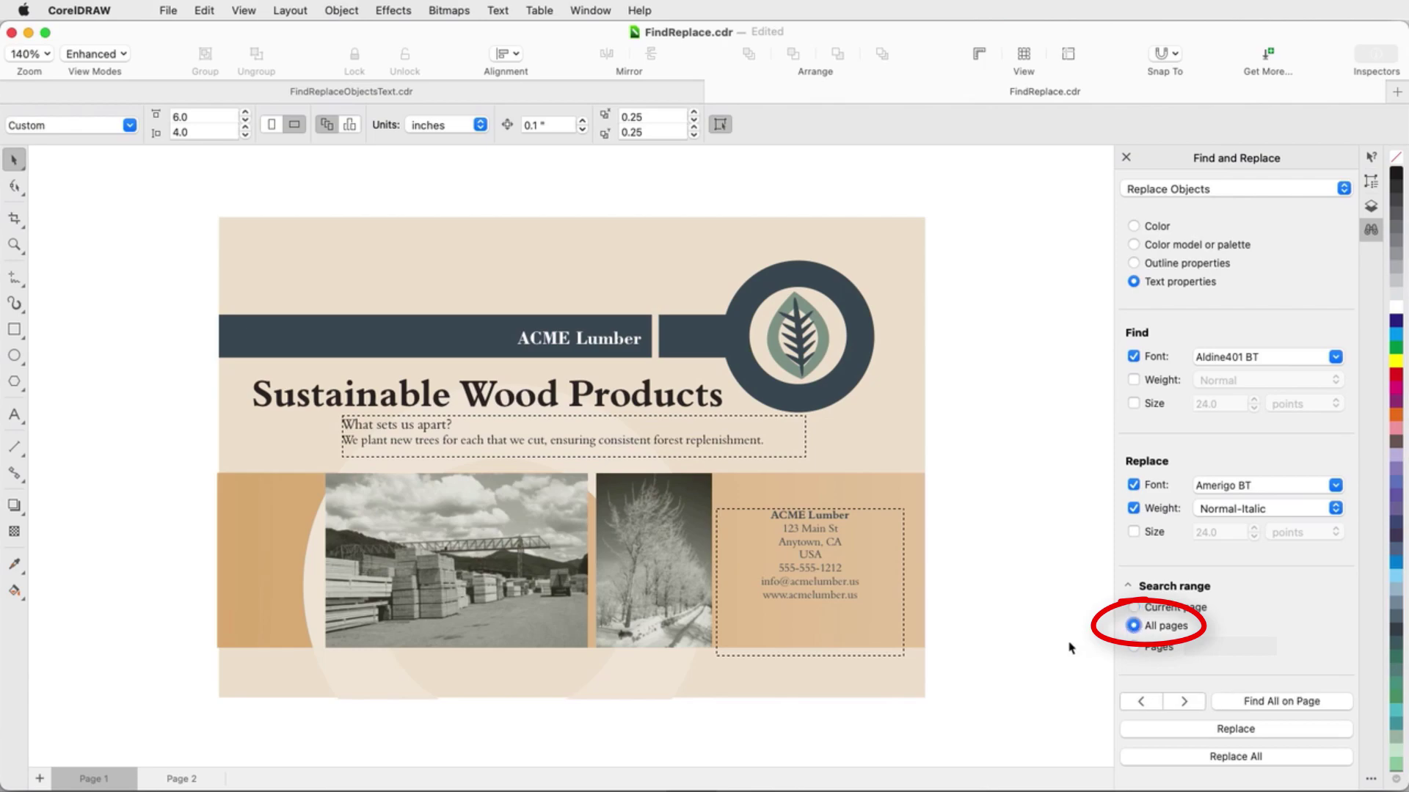
left_click(1207, 758)
left_click(655, 339)
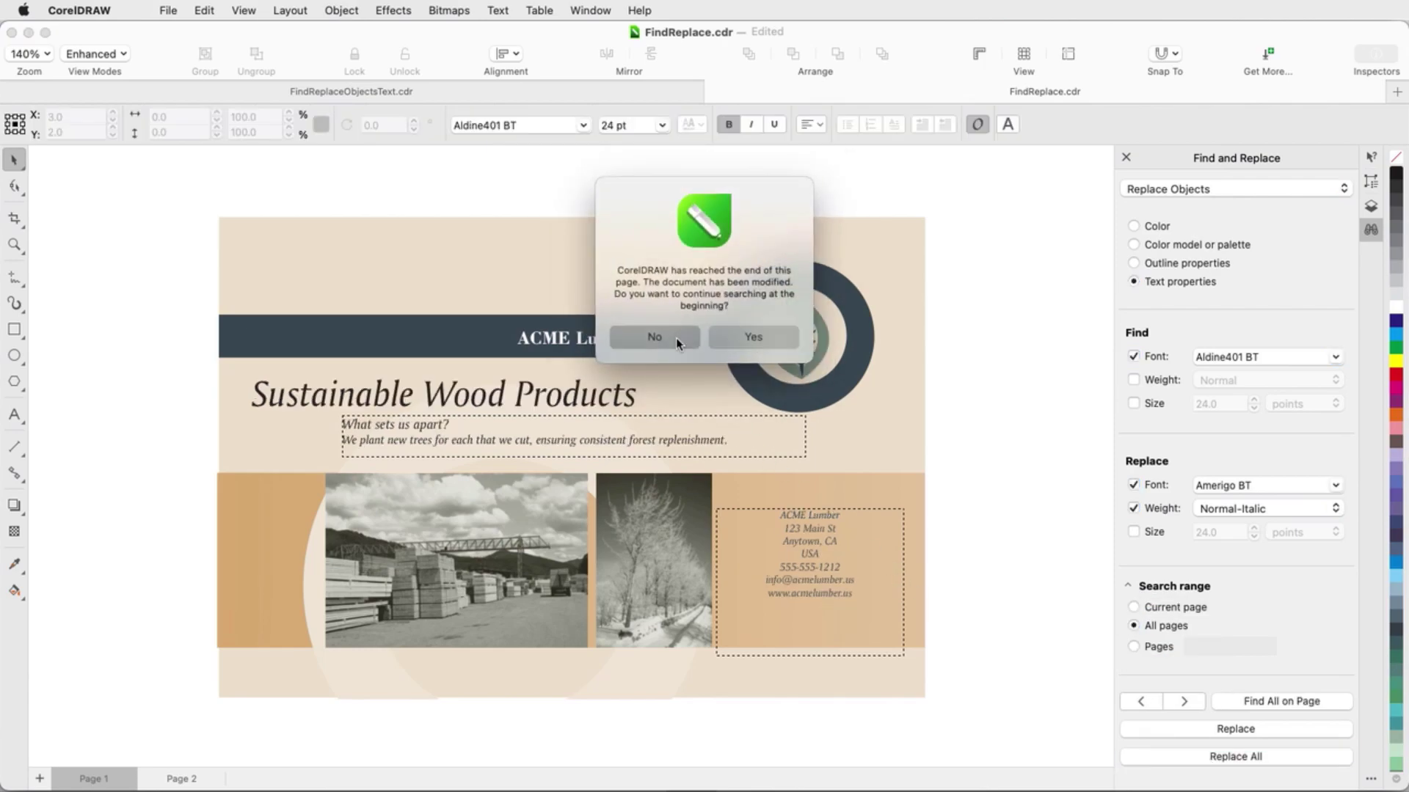
left_click(181, 779)
left_click(108, 782)
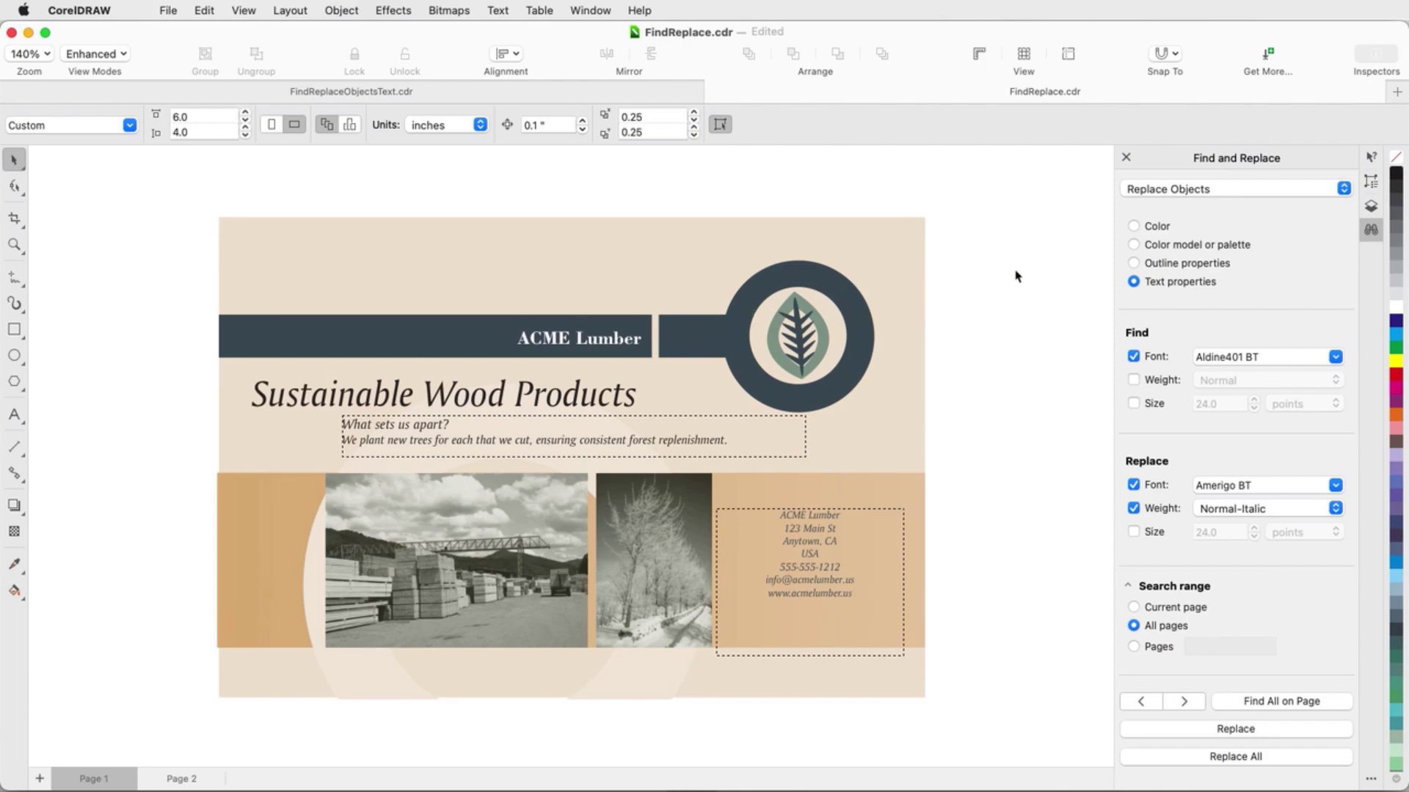
Build a Find Objects query for Artistic and Paragraph Text in the Amerigo BT font.
left_click(1148, 191)
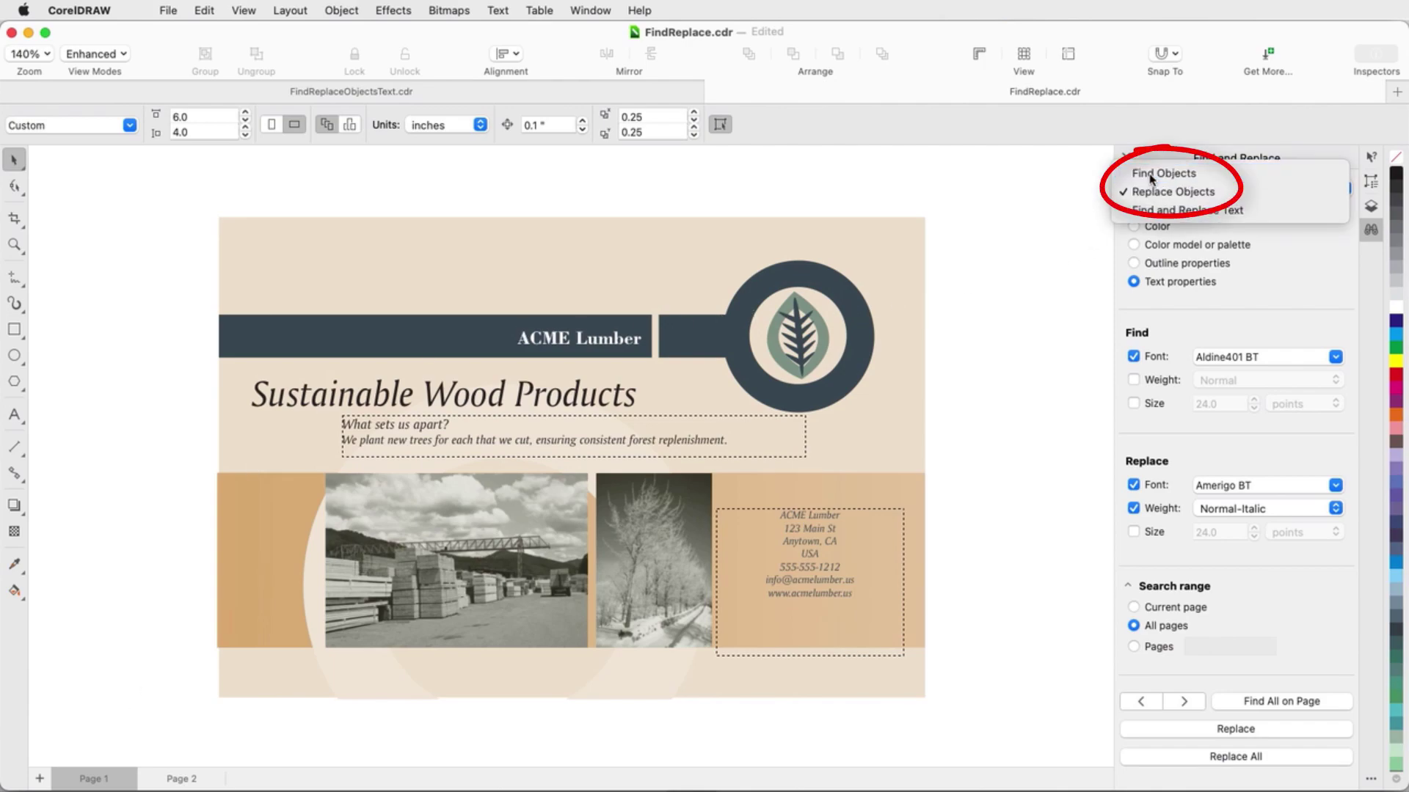
left_click(1164, 173)
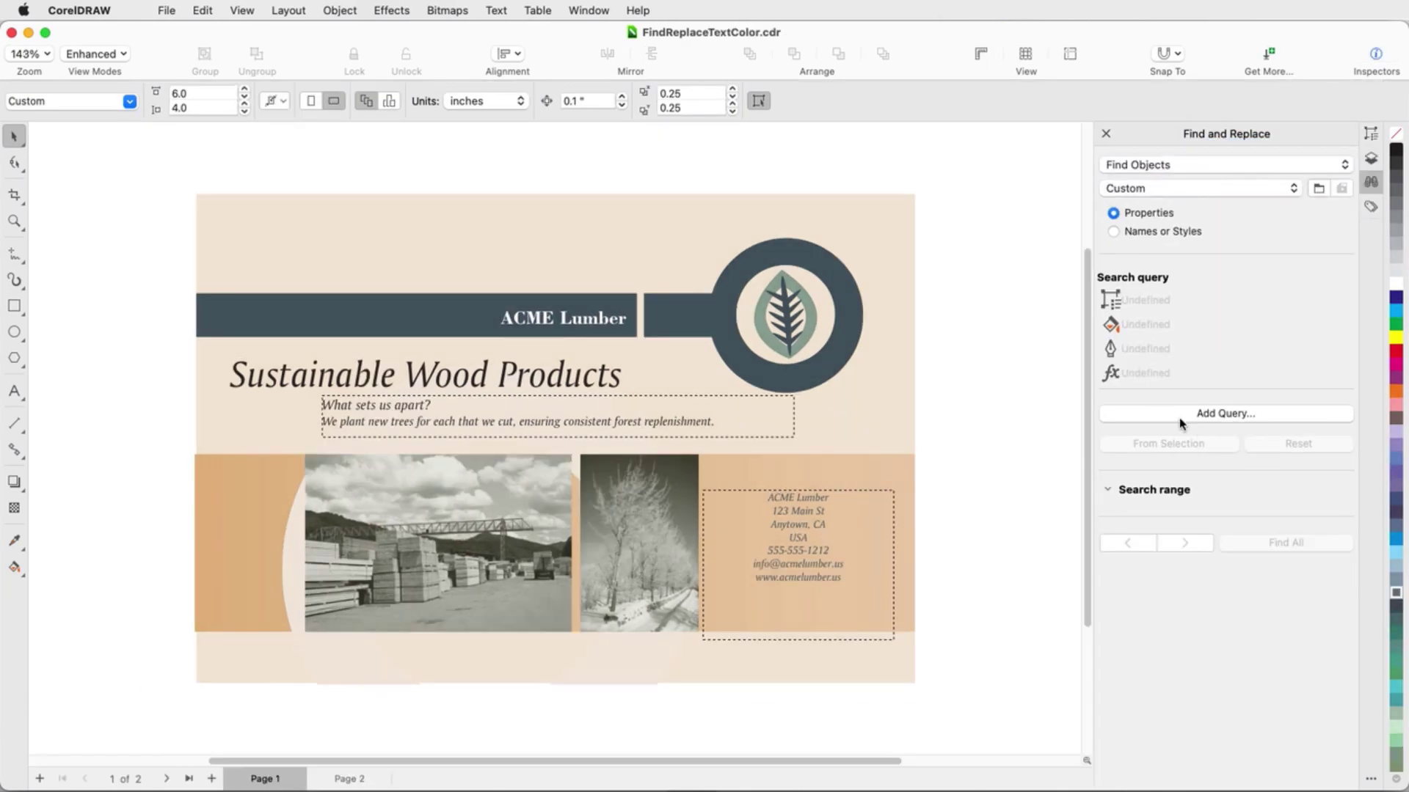
left_click(1196, 416)
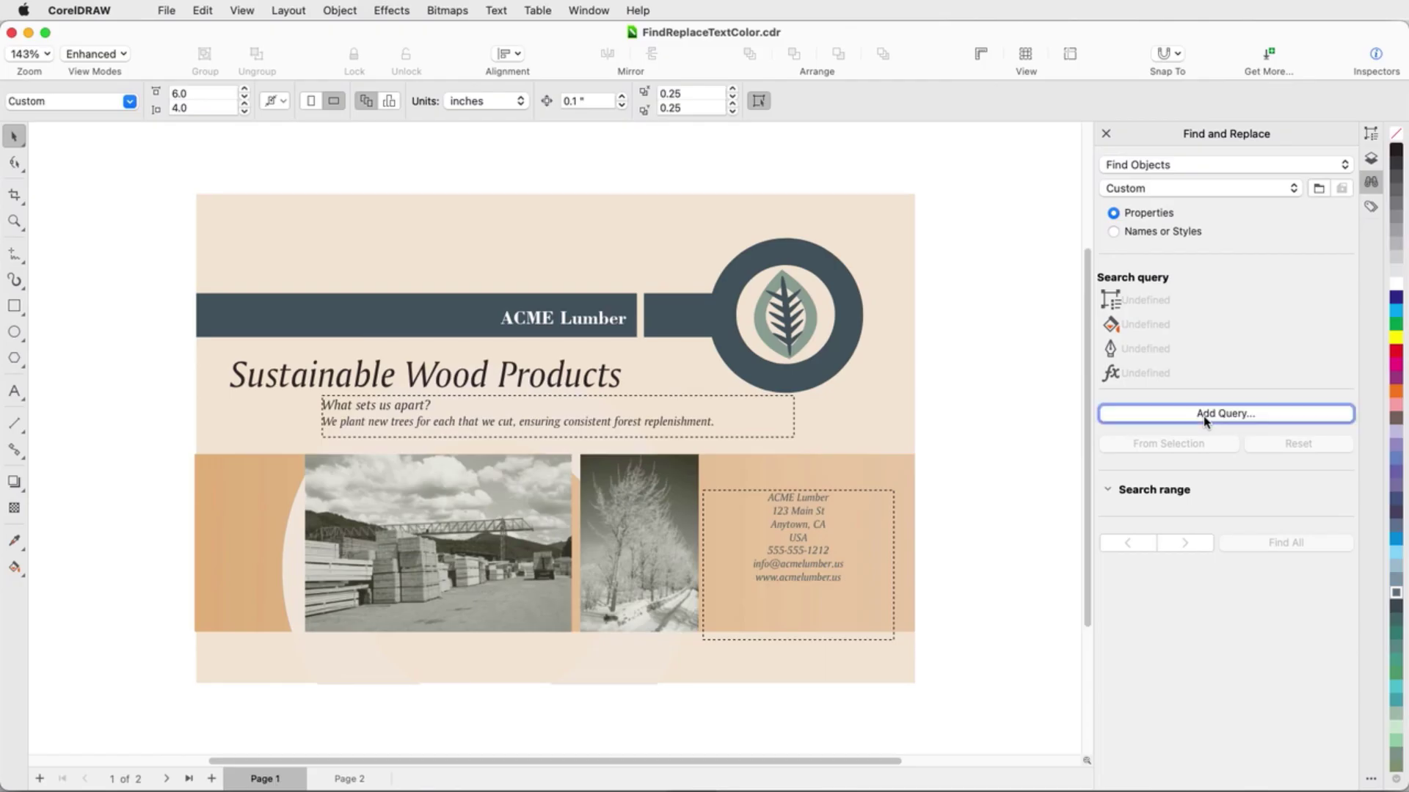
left_click(442, 232)
left_click(467, 394)
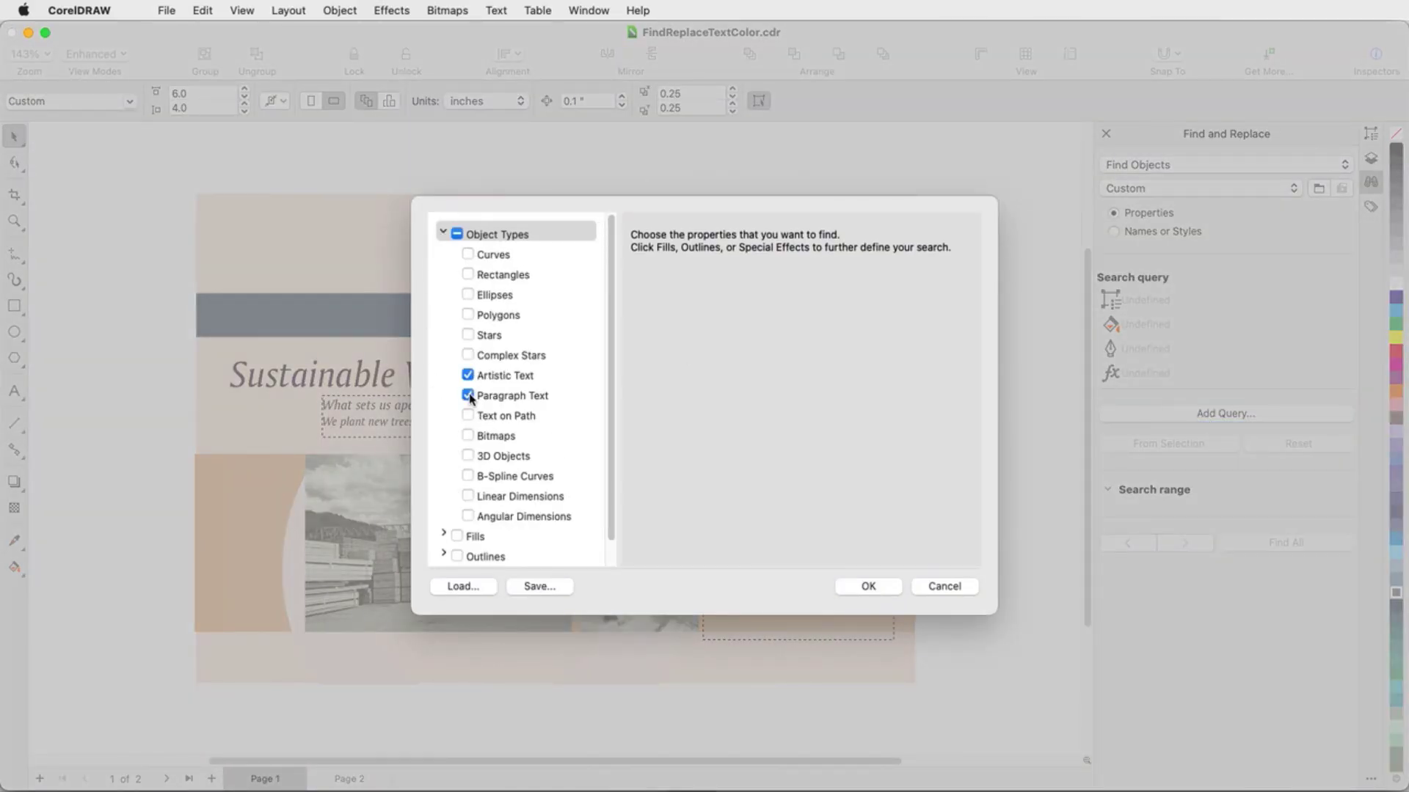
left_click(508, 378)
left_click(638, 283)
left_click(781, 285)
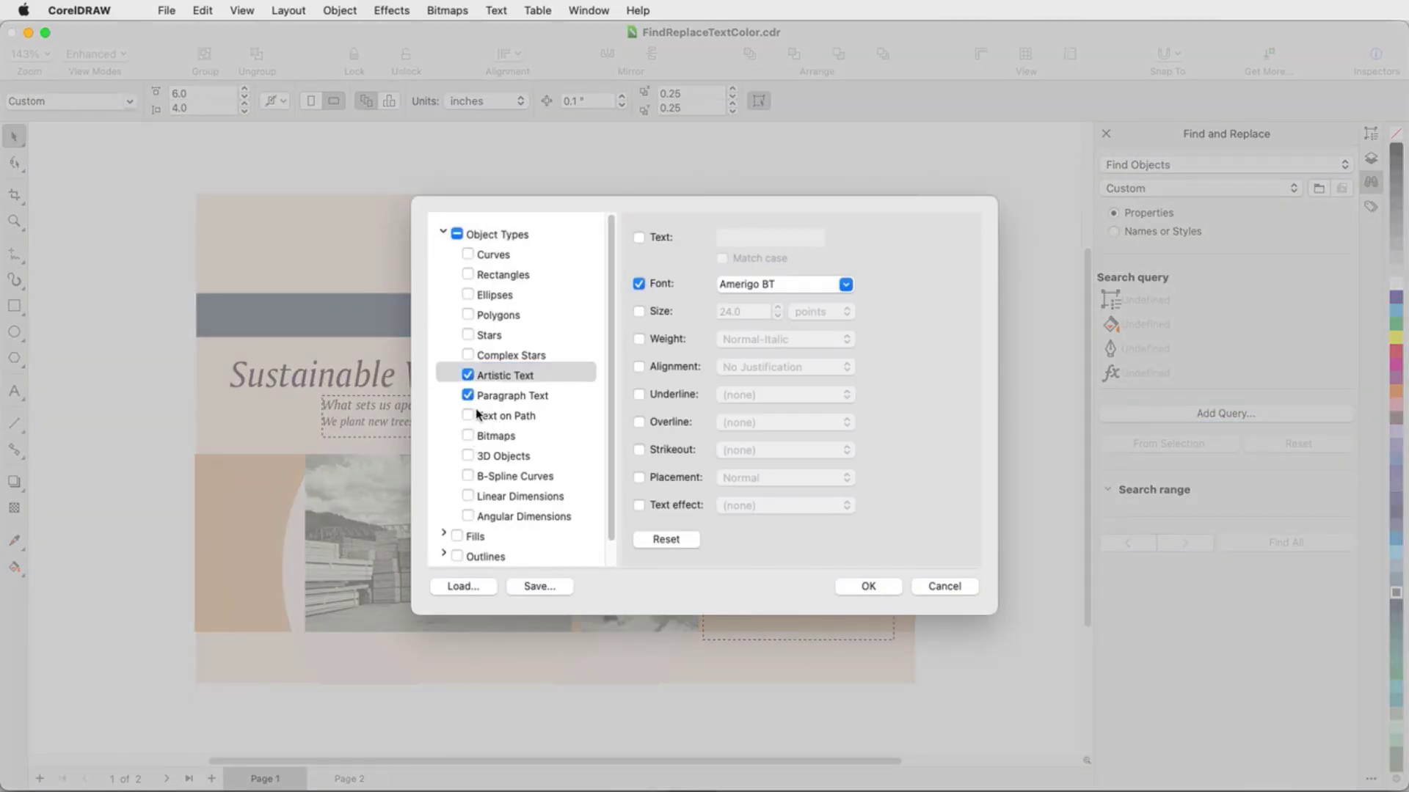
left_click(491, 394)
left_click(655, 288)
left_click(845, 284)
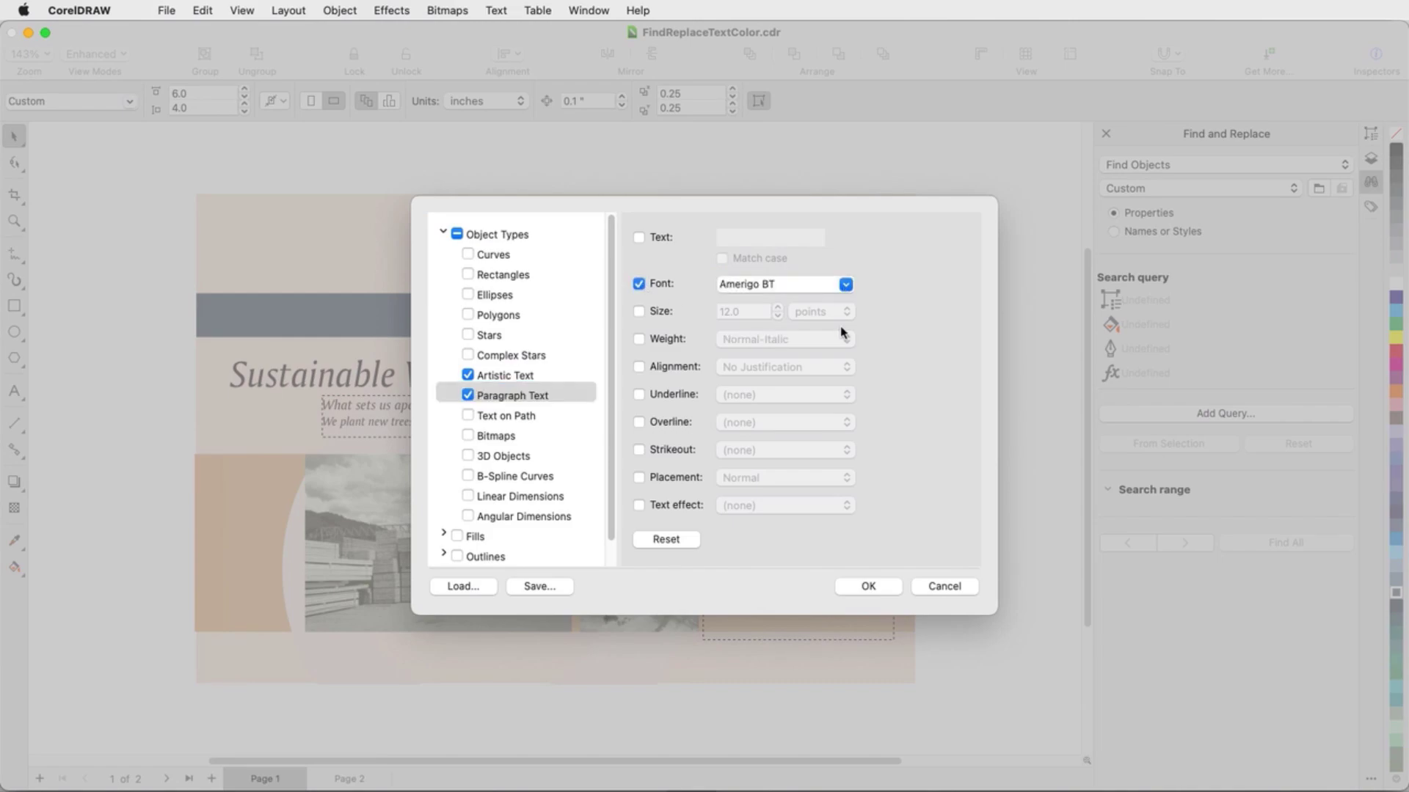
left_click(862, 585)
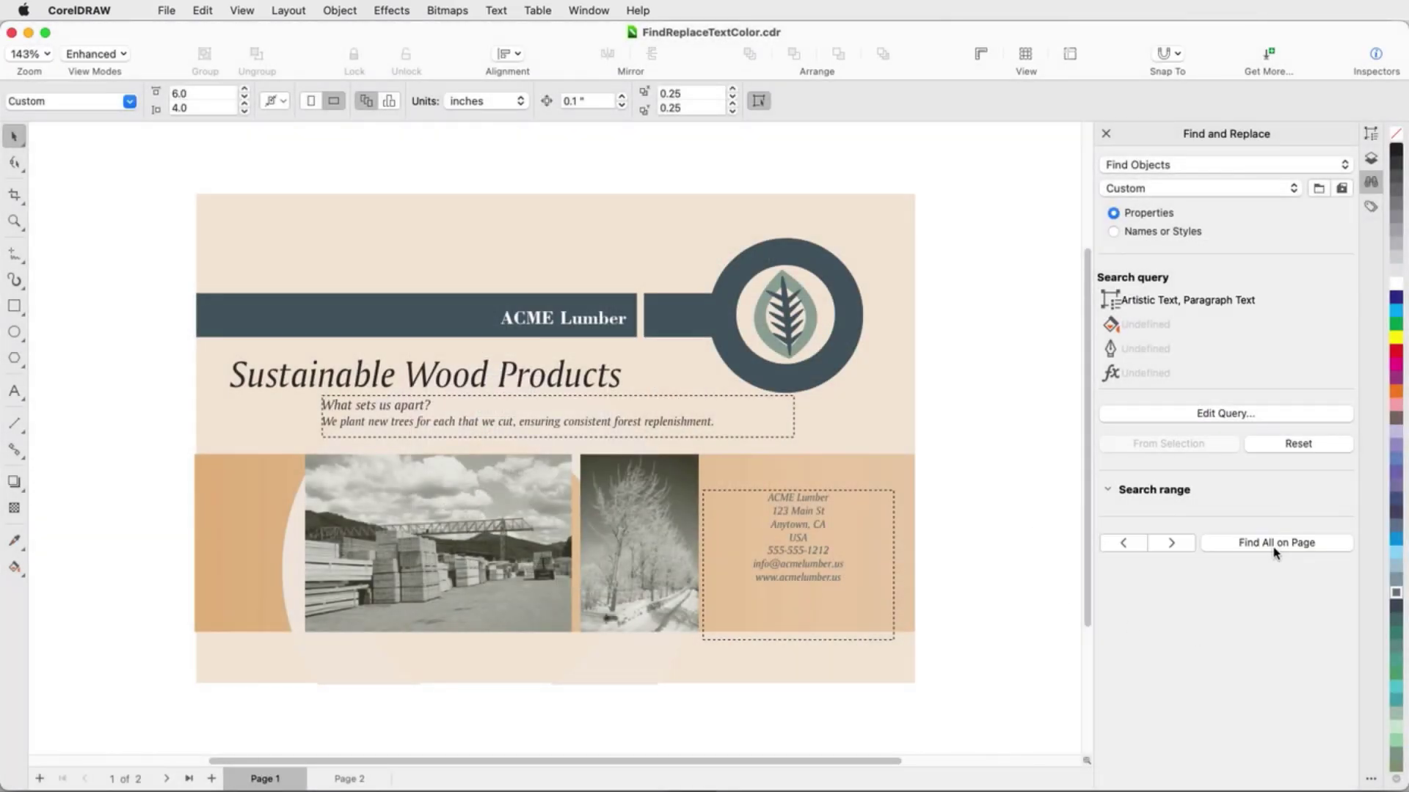
Colour all matching Amerigo BT text grey on page 1 and page 2.
left_click(1276, 547)
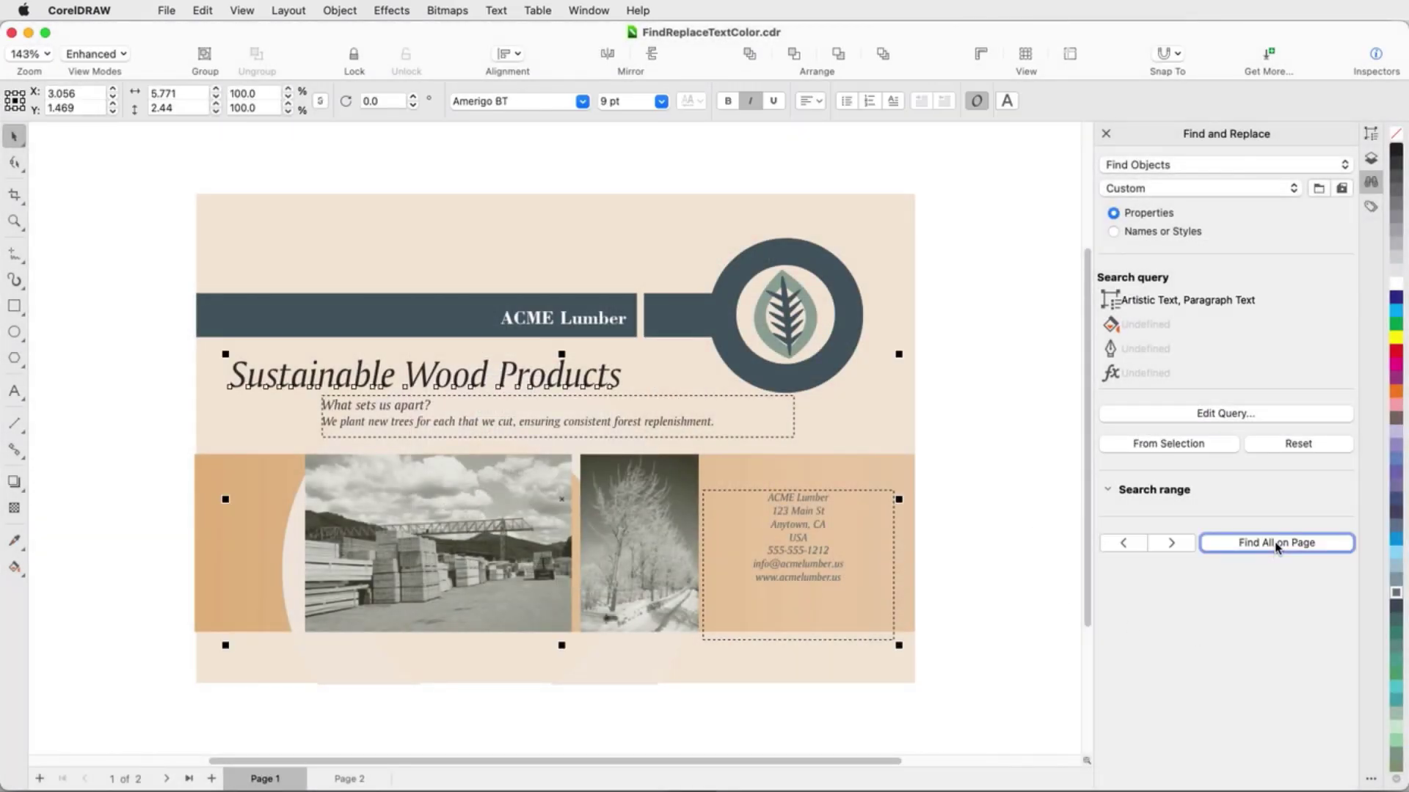
left_click(1397, 598)
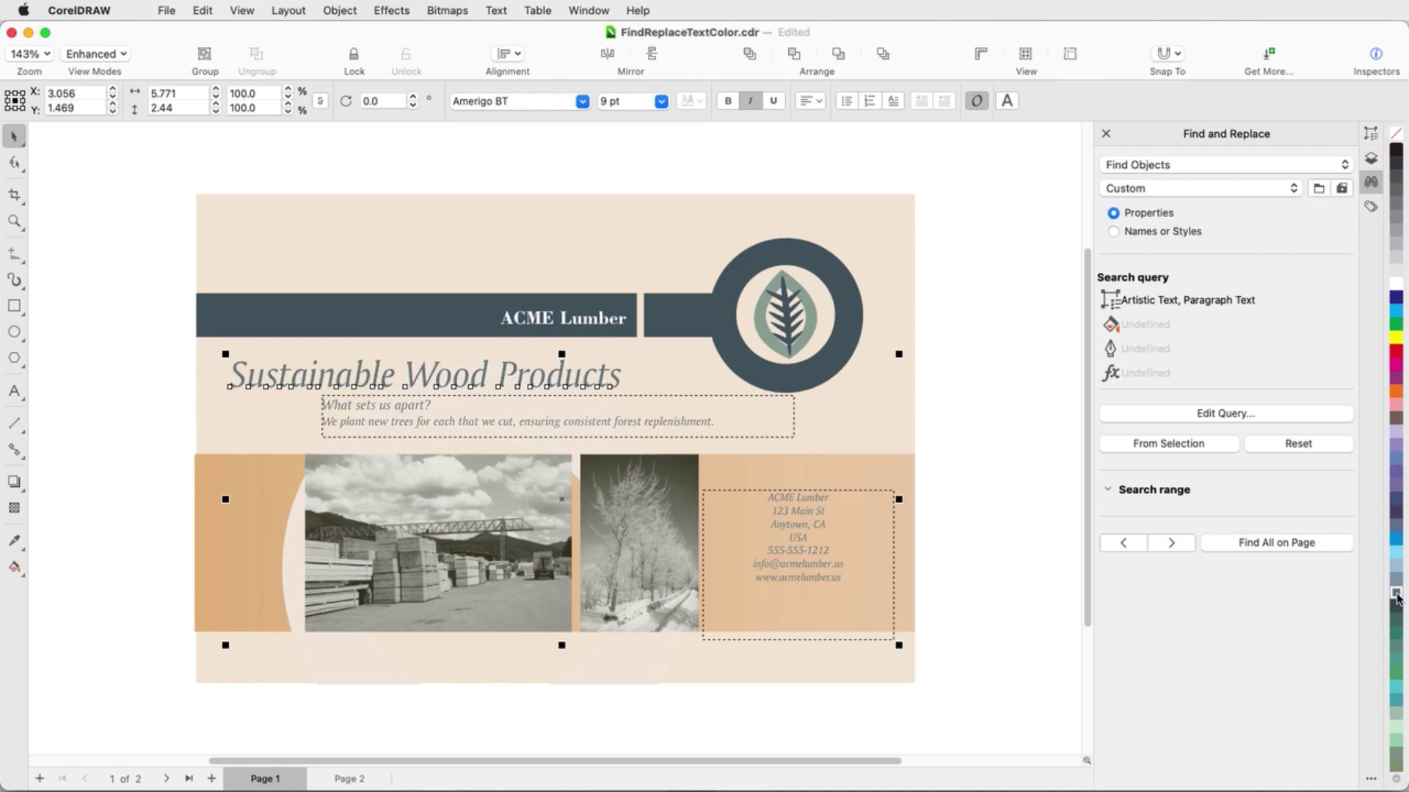
left_click(351, 778)
left_click(1274, 547)
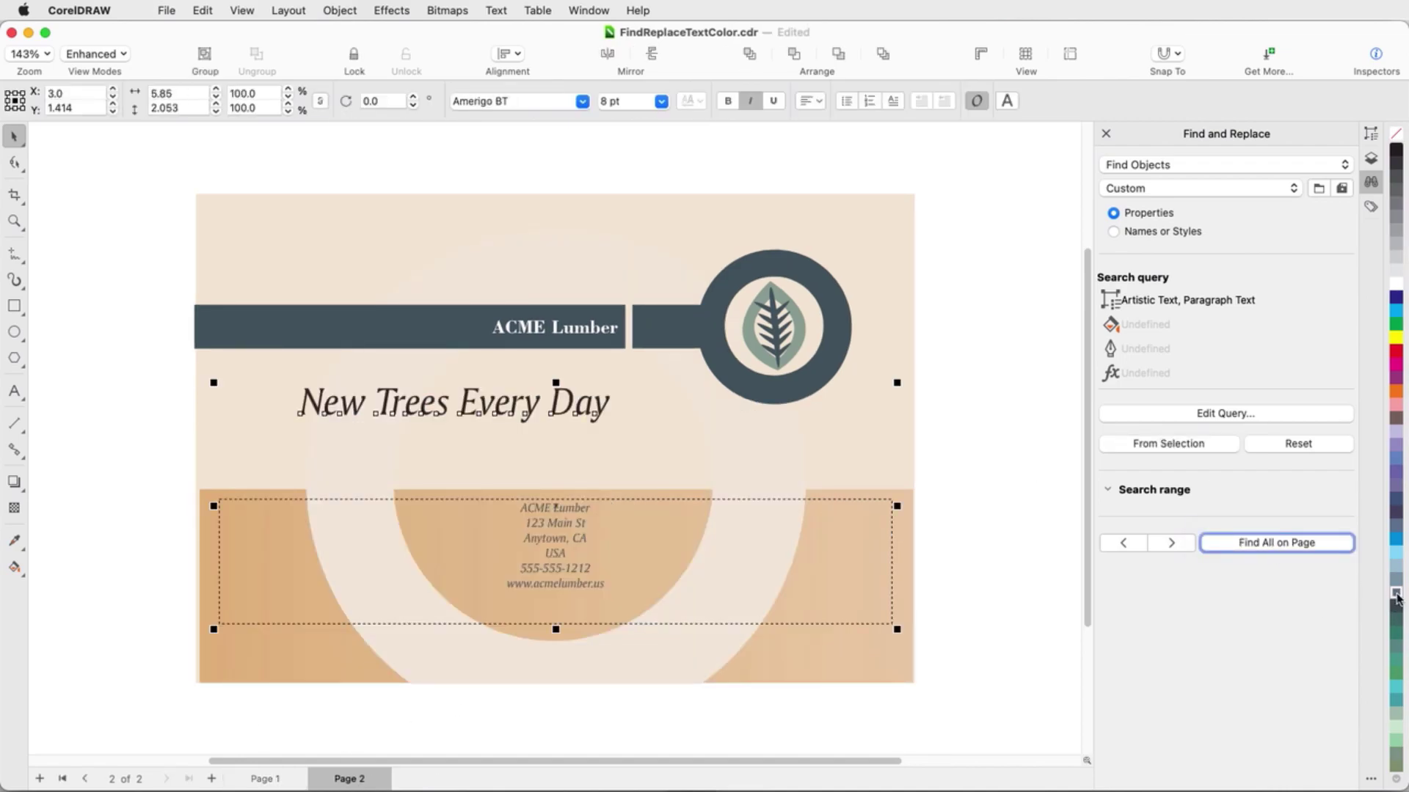
left_click(1397, 598)
left_click(1022, 530)
Switch to Find and Replace Text and step through each occurrence of ACME.
left_click(1116, 167)
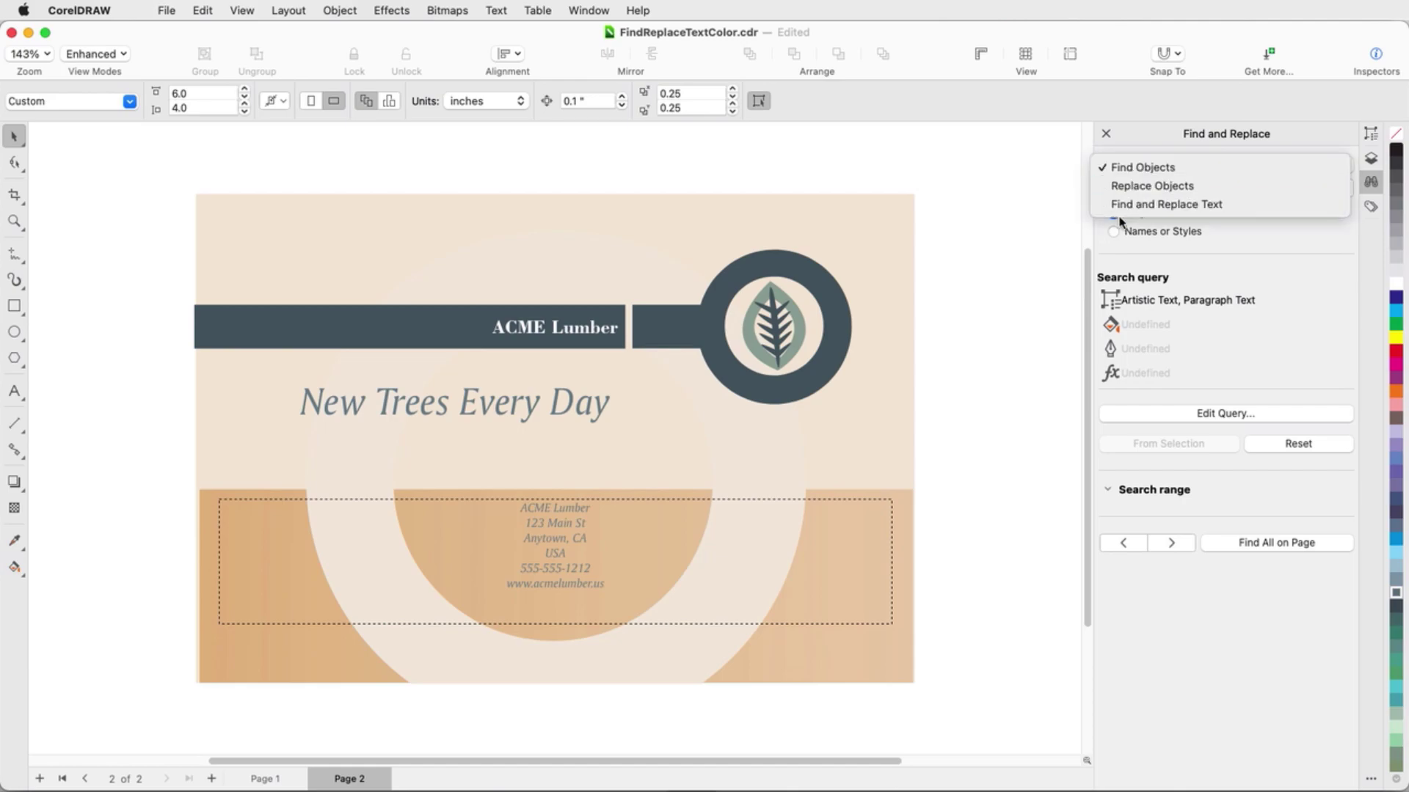
left_click(1145, 205)
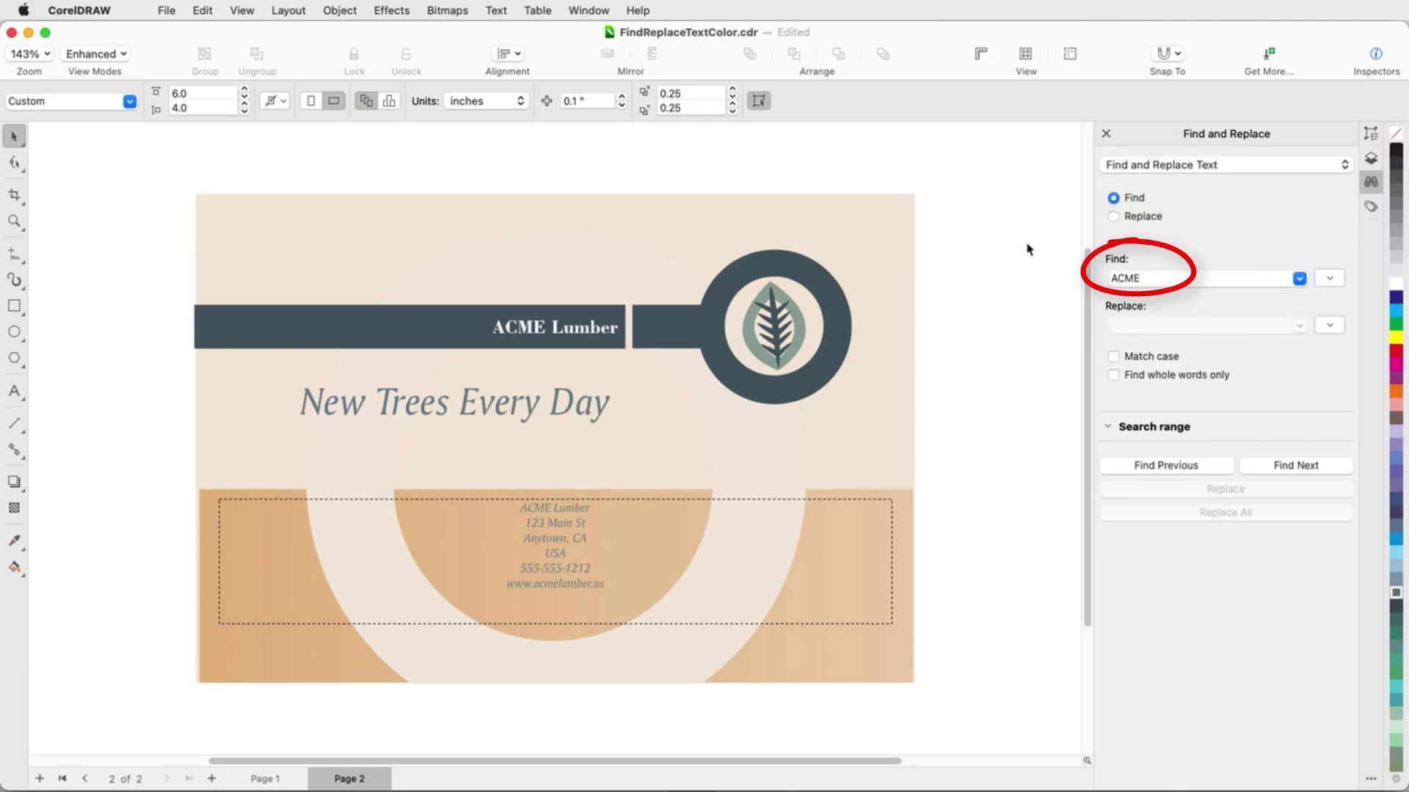
left_click(1289, 467)
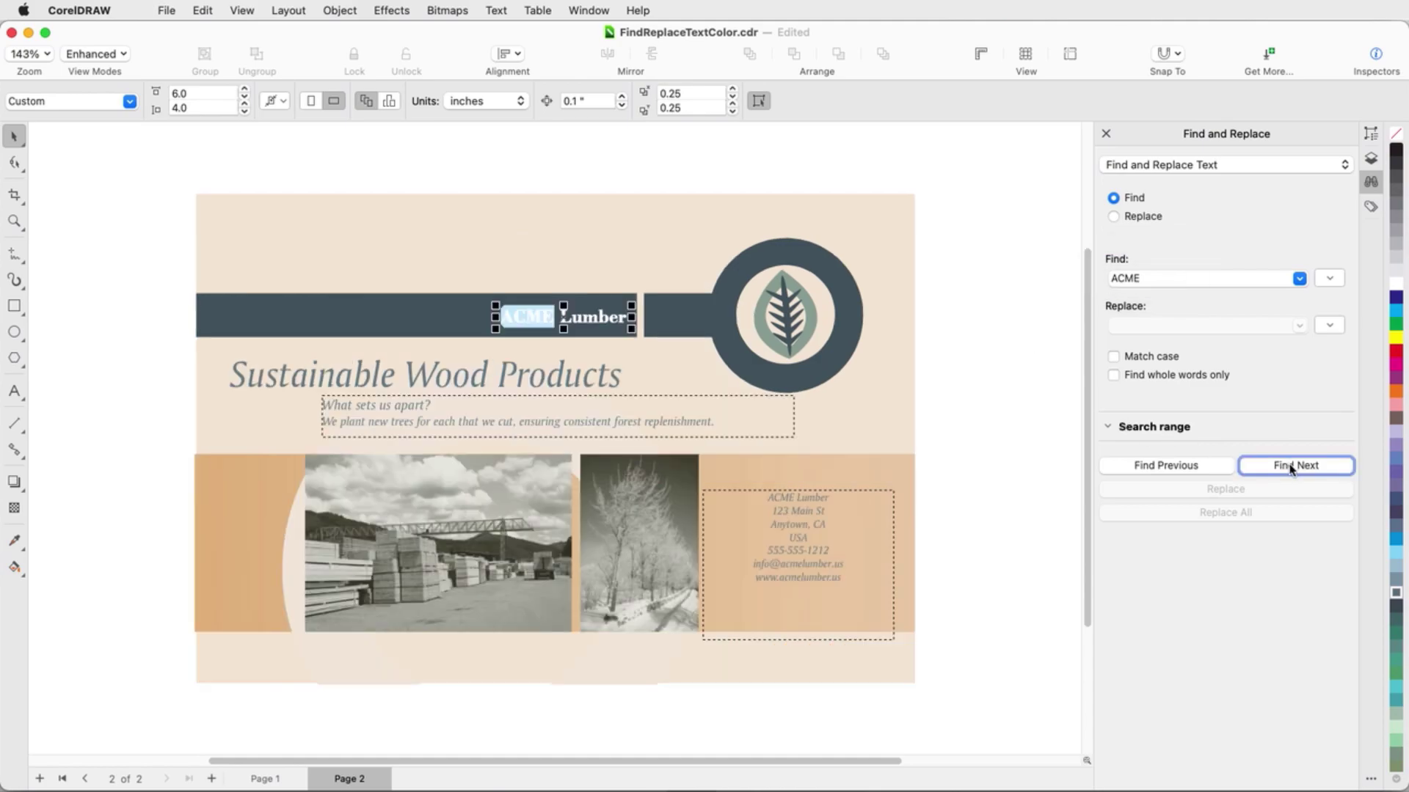
left_click(1289, 467)
left_click(1289, 466)
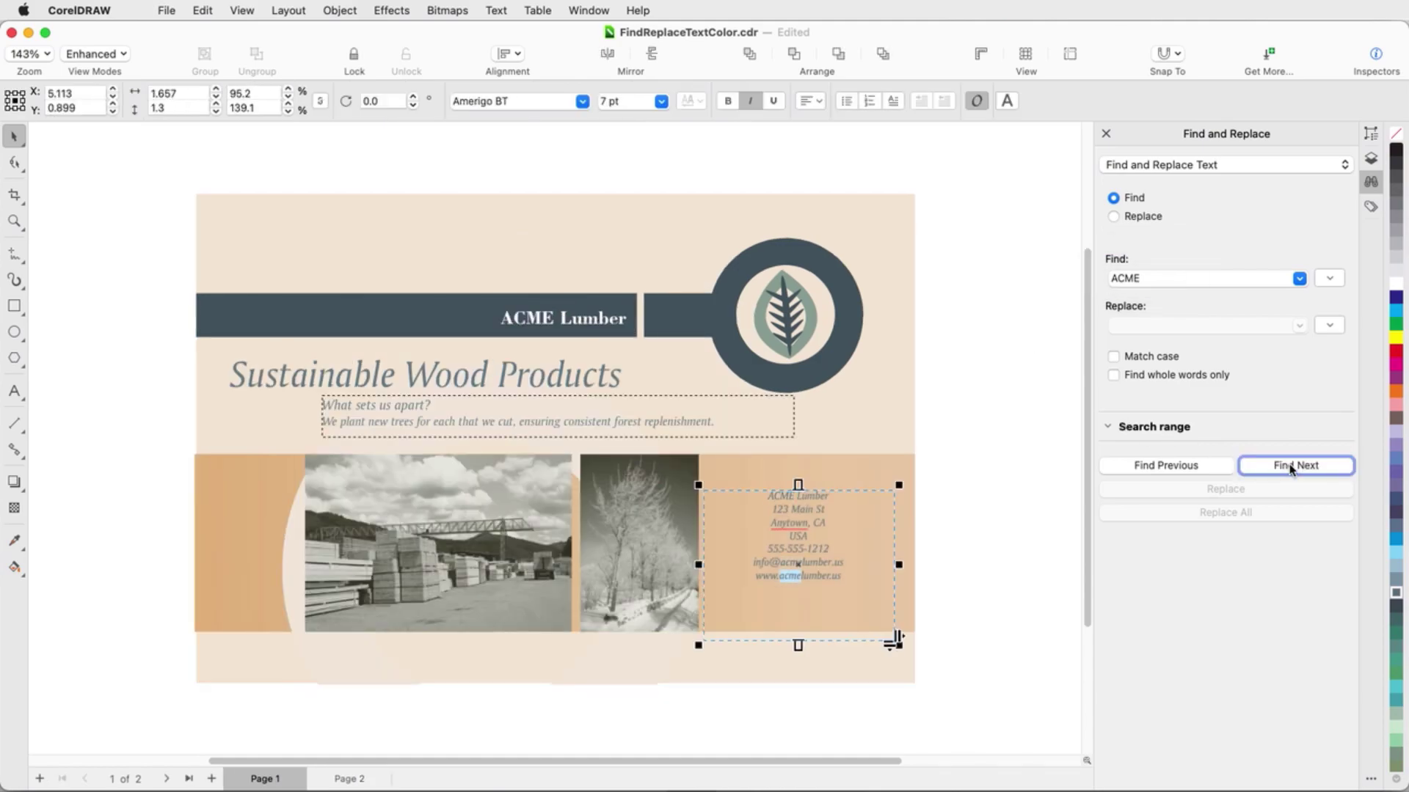
left_click(1291, 466)
left_click(1292, 467)
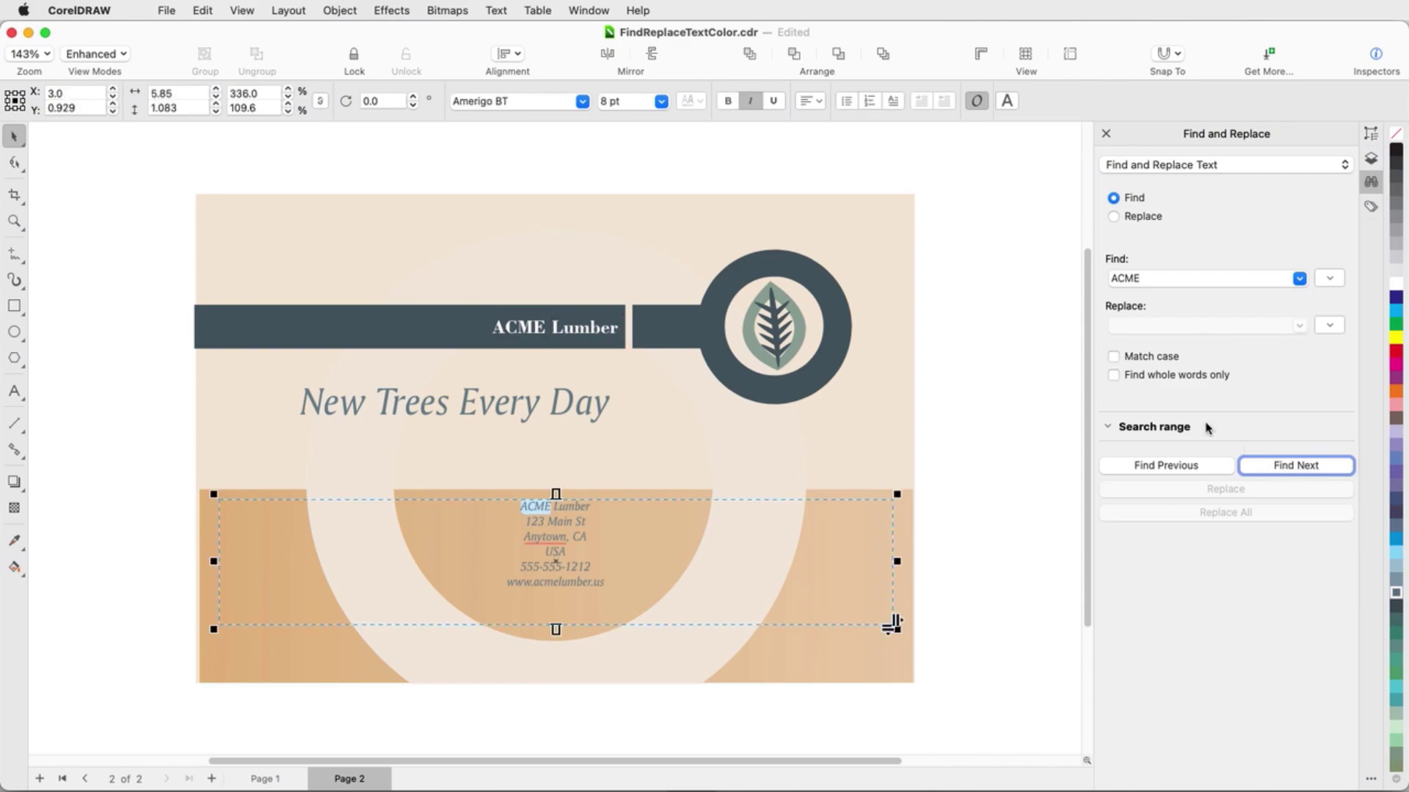
Replace every case-matched ACME with ABC and dismiss the completion message.
left_click(1113, 217)
left_click(1143, 326)
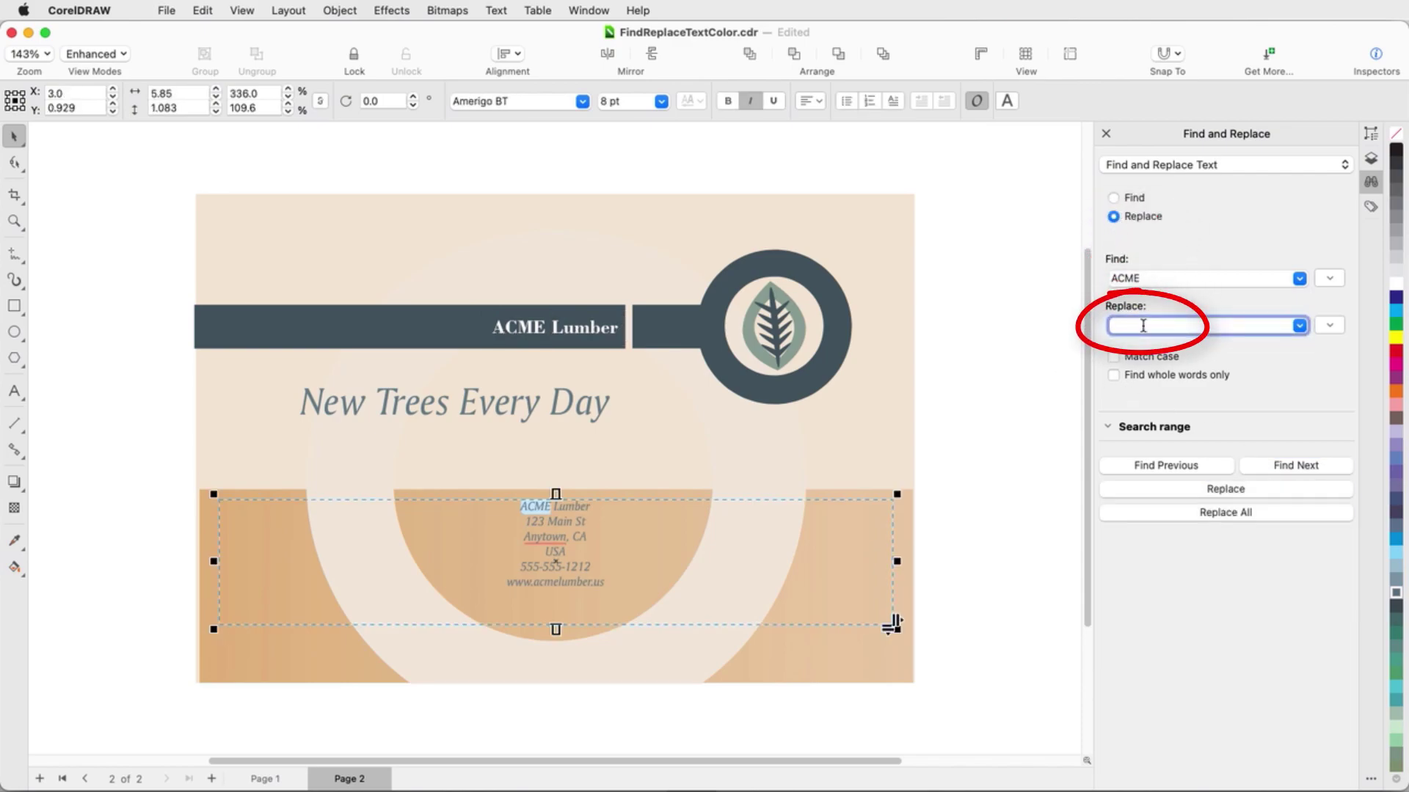
type("ABC")
left_click(1154, 513)
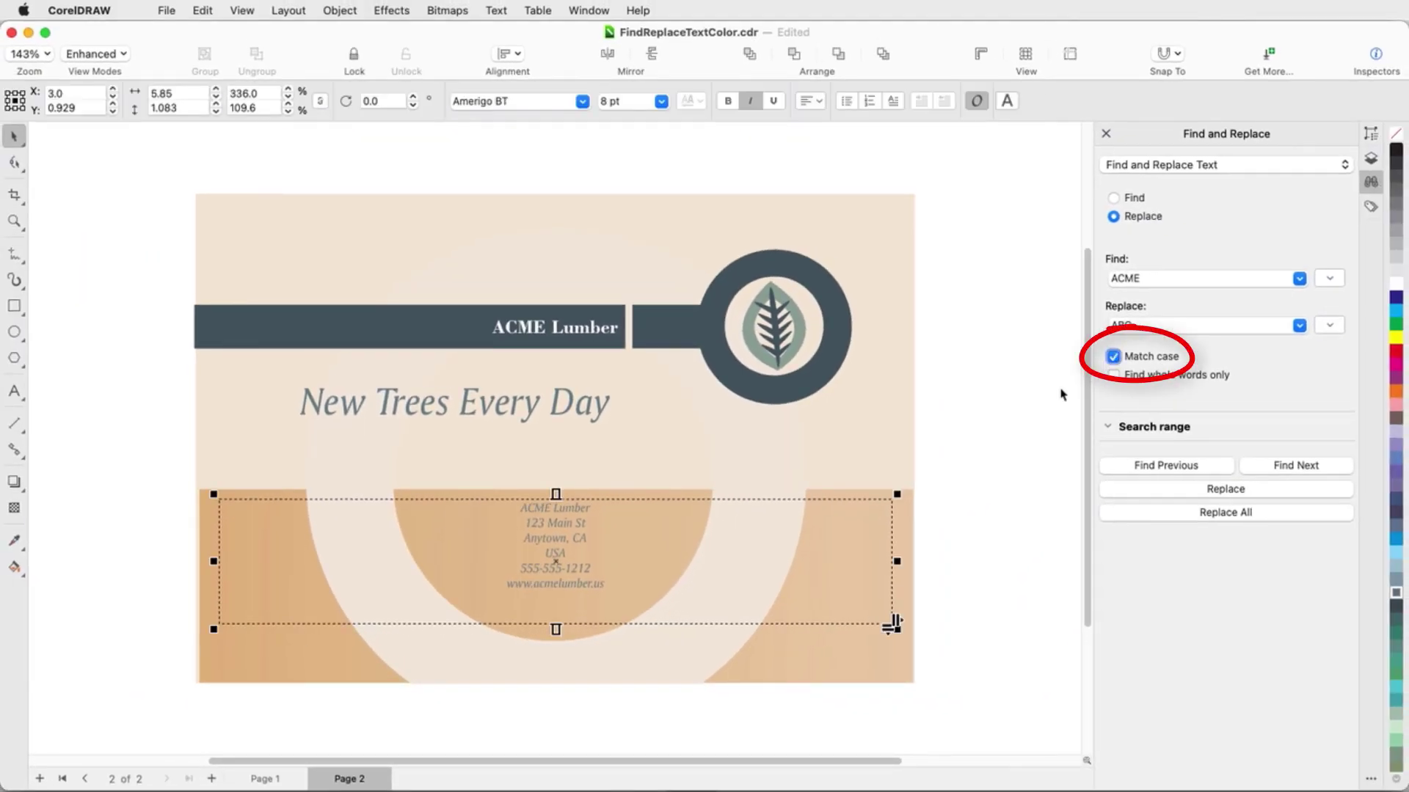
left_click(1153, 514)
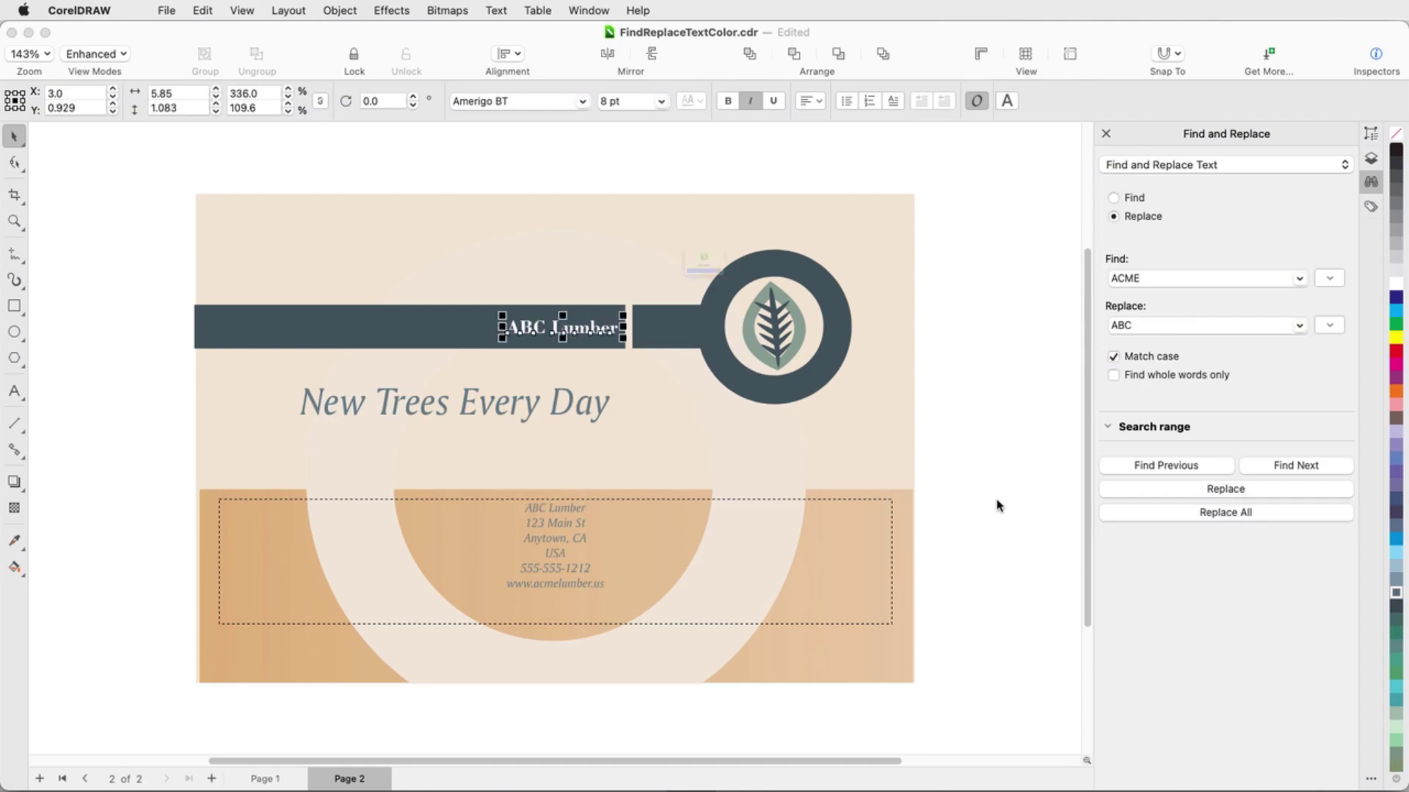
left_click(739, 308)
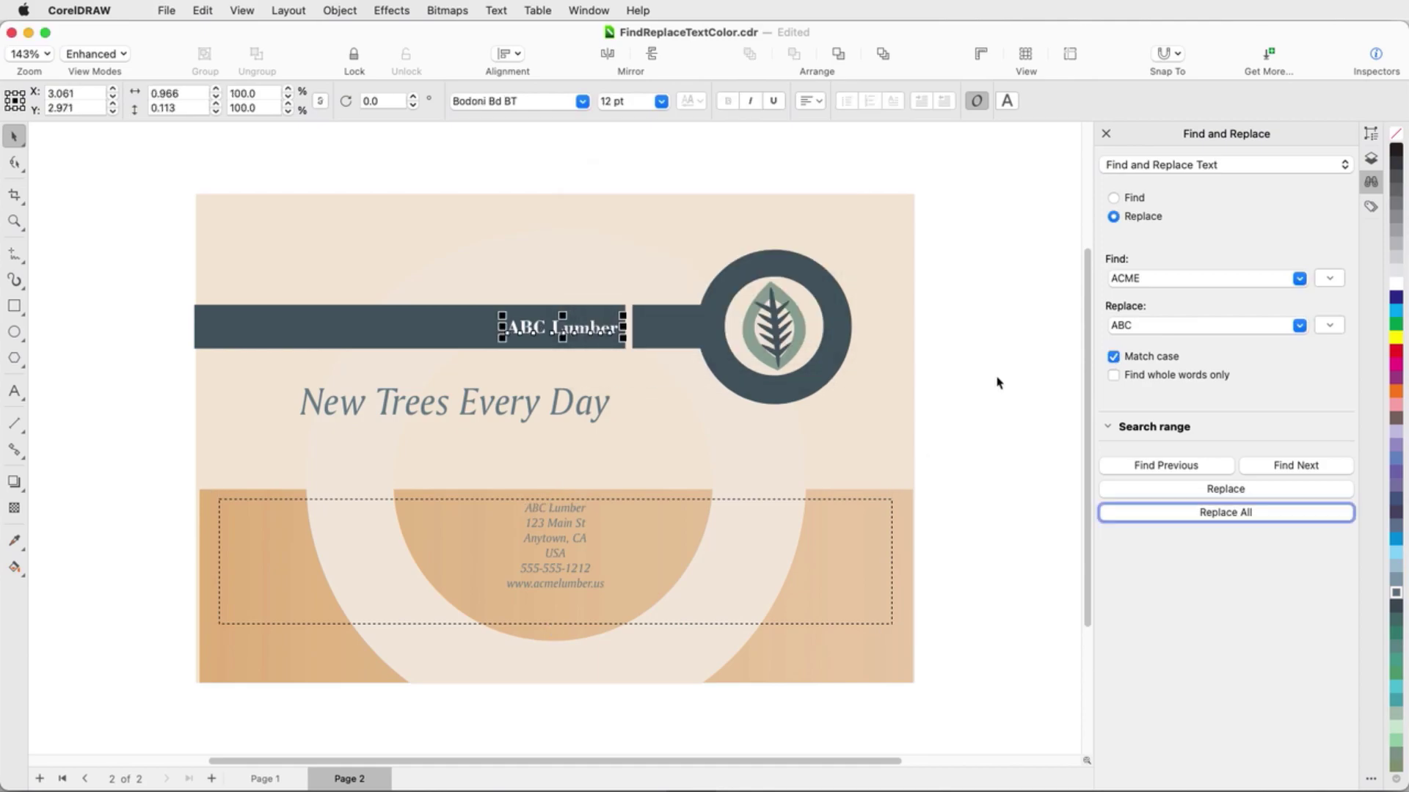
left_click(1001, 385)
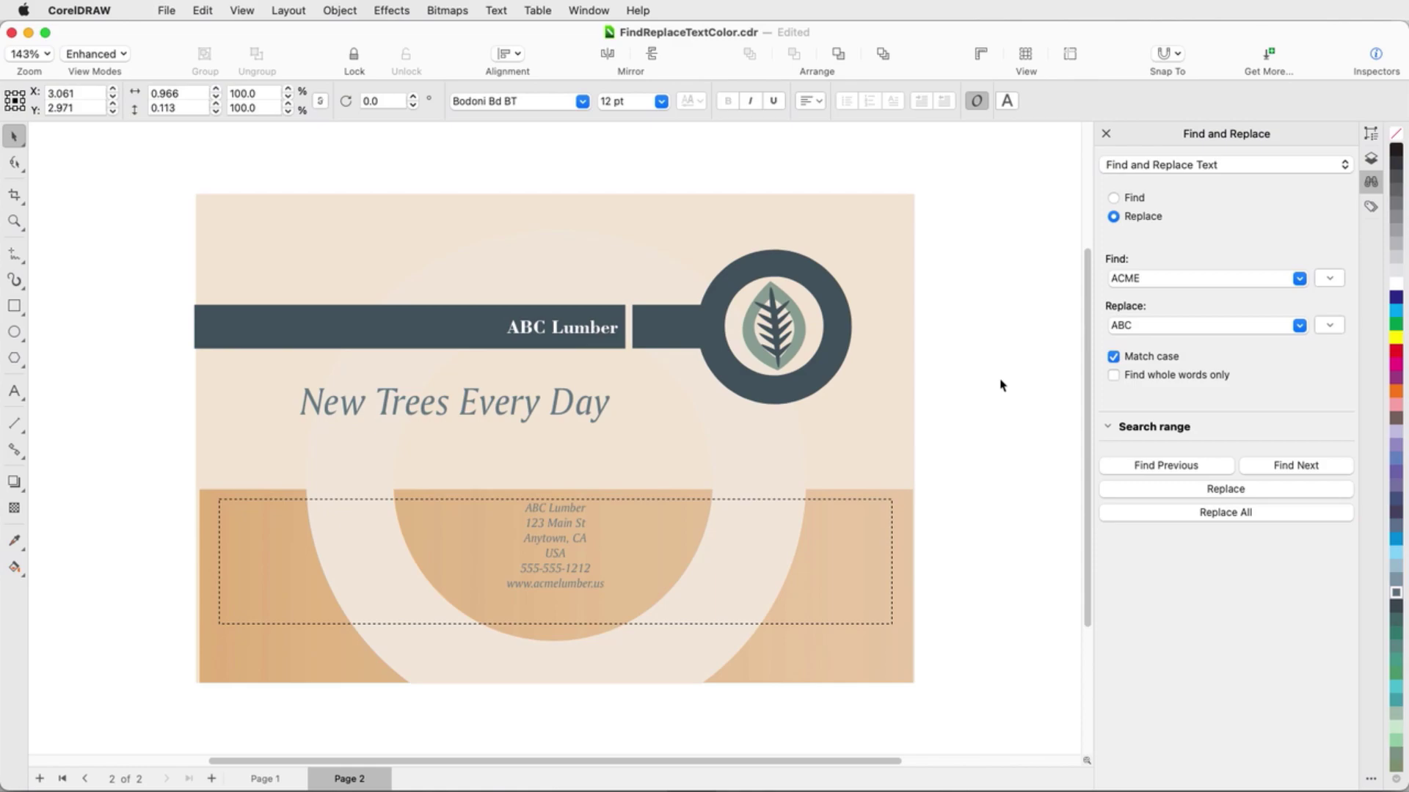